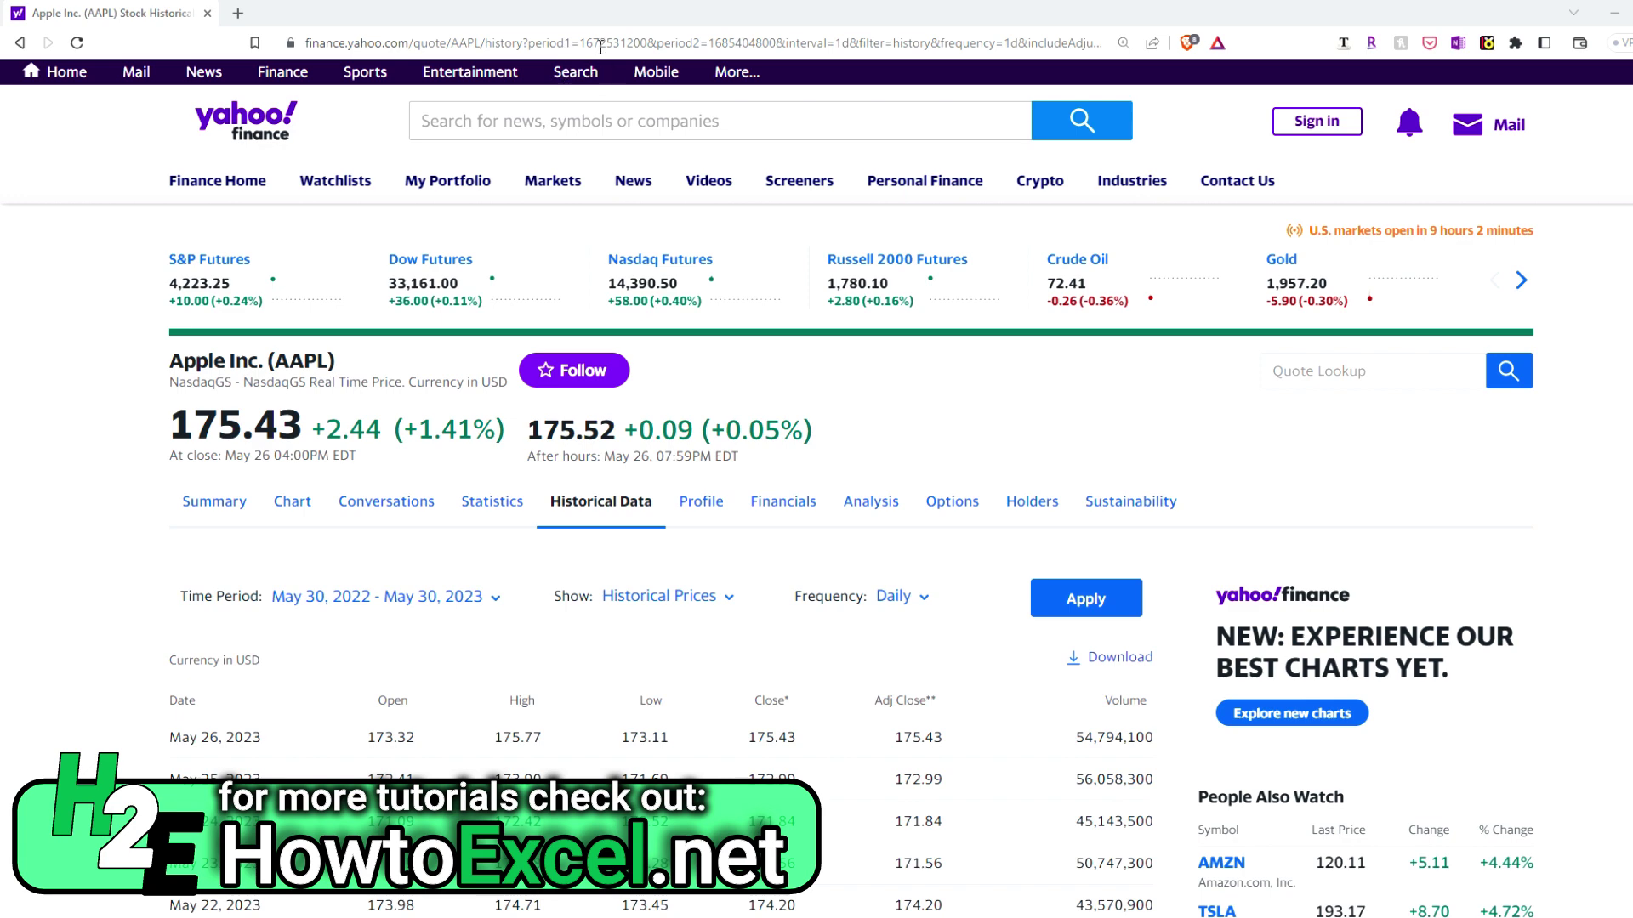
- Copy the Yahoo Finance AAPL historical data URL and switch to the blank Excel workbook
click(607, 43)
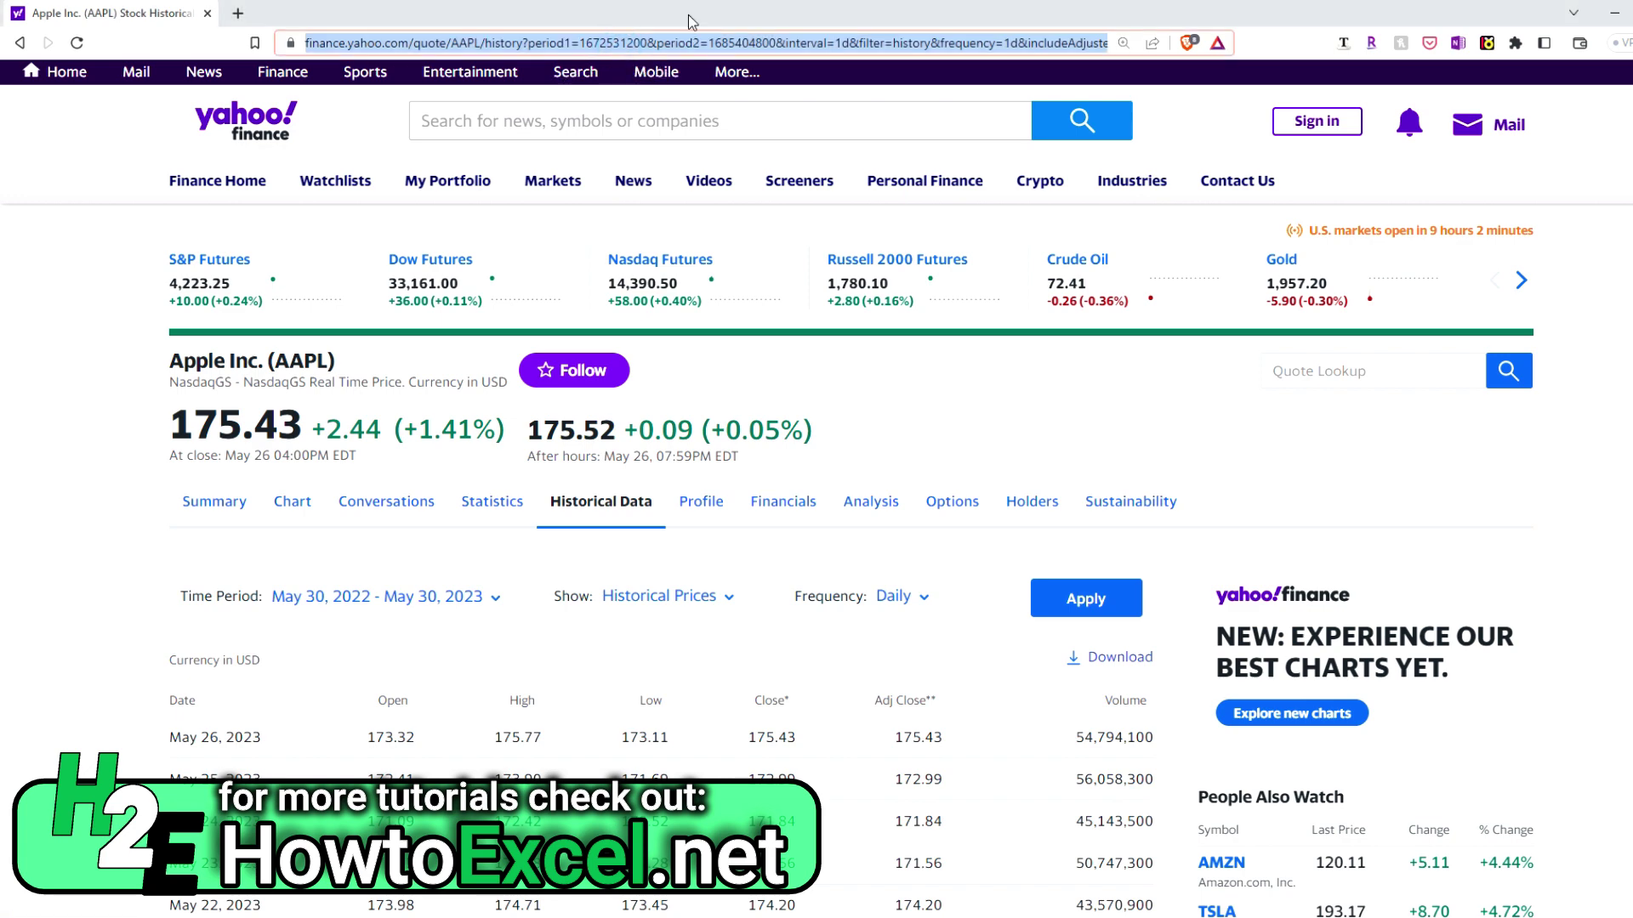
key(alt+Tab)
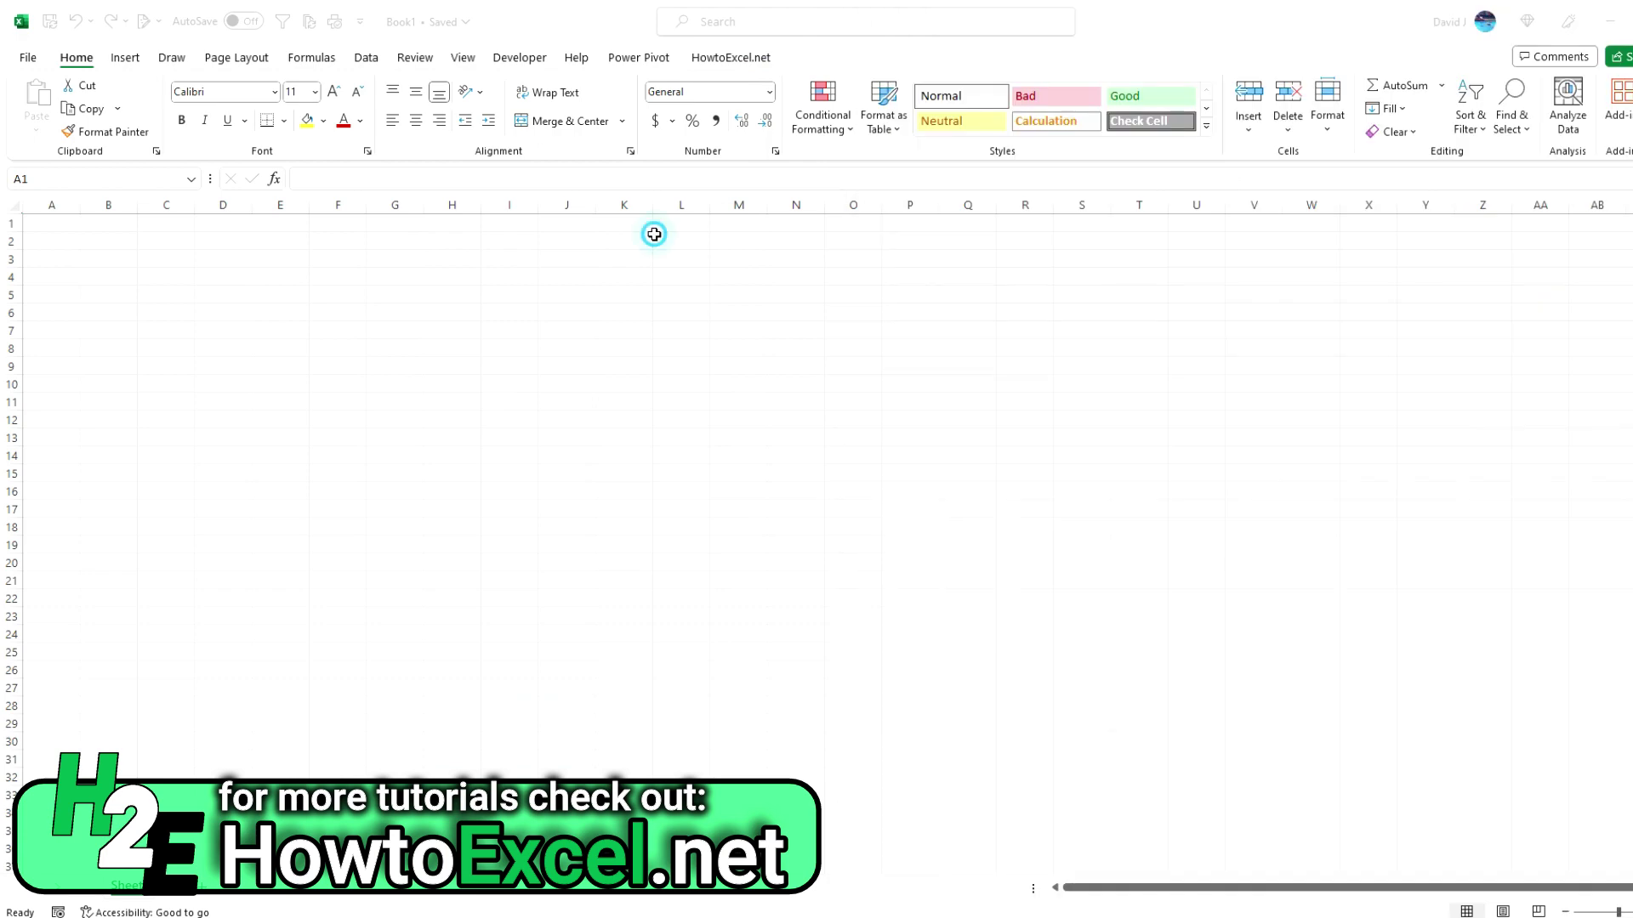
- Paste the AAPL history URL into cell C4
click(162, 274)
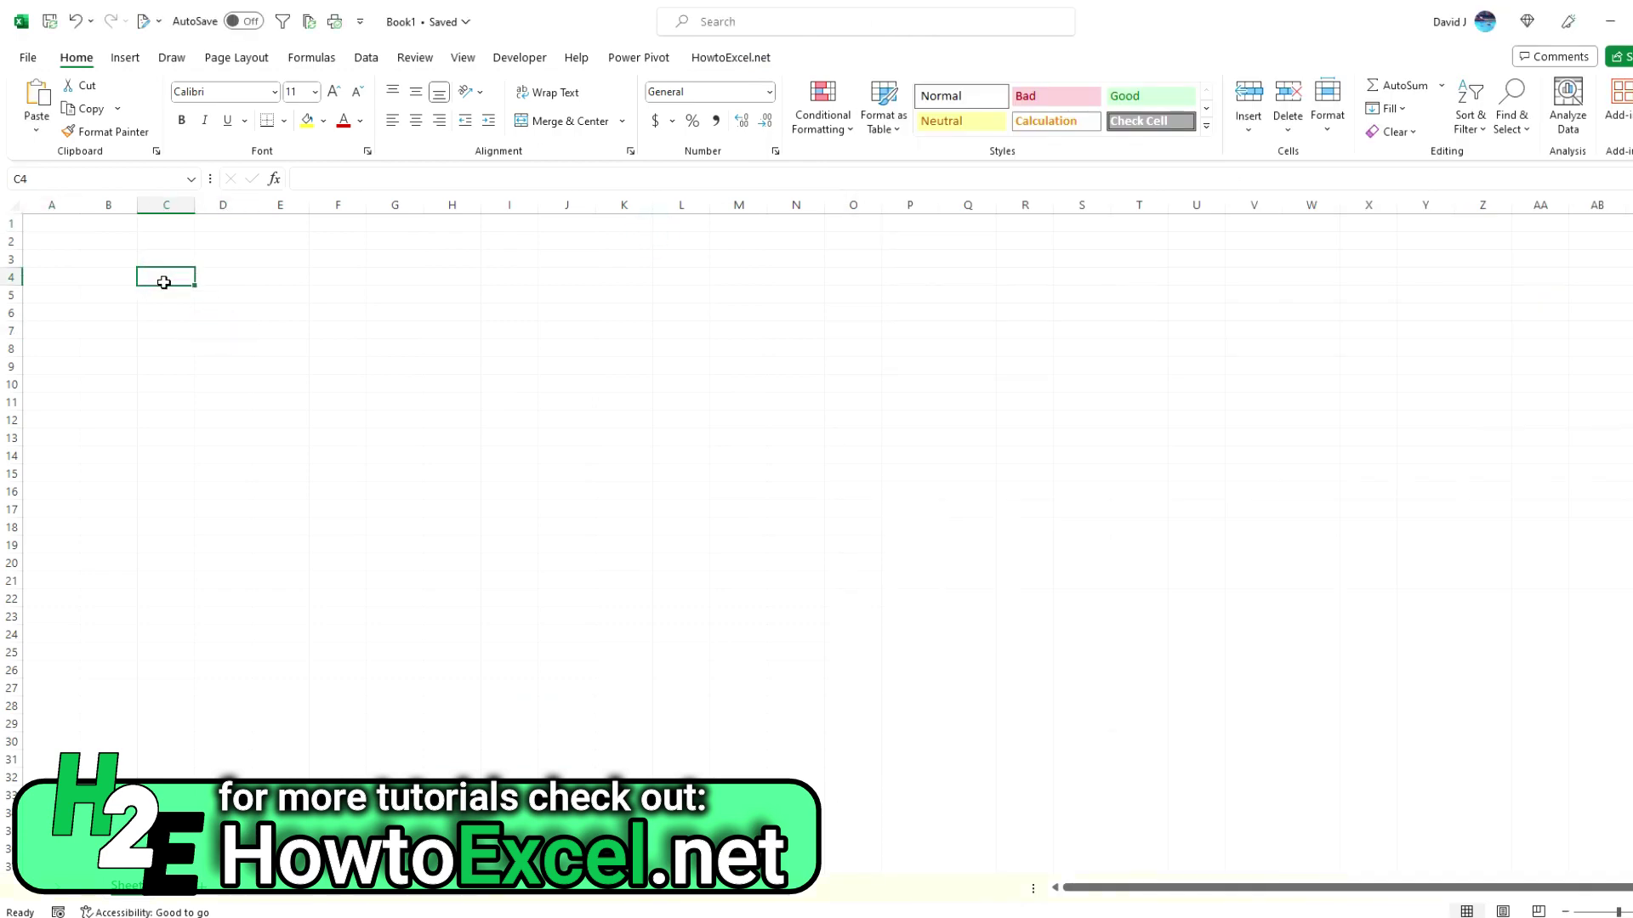
click(339, 180)
key(ctrl+v)
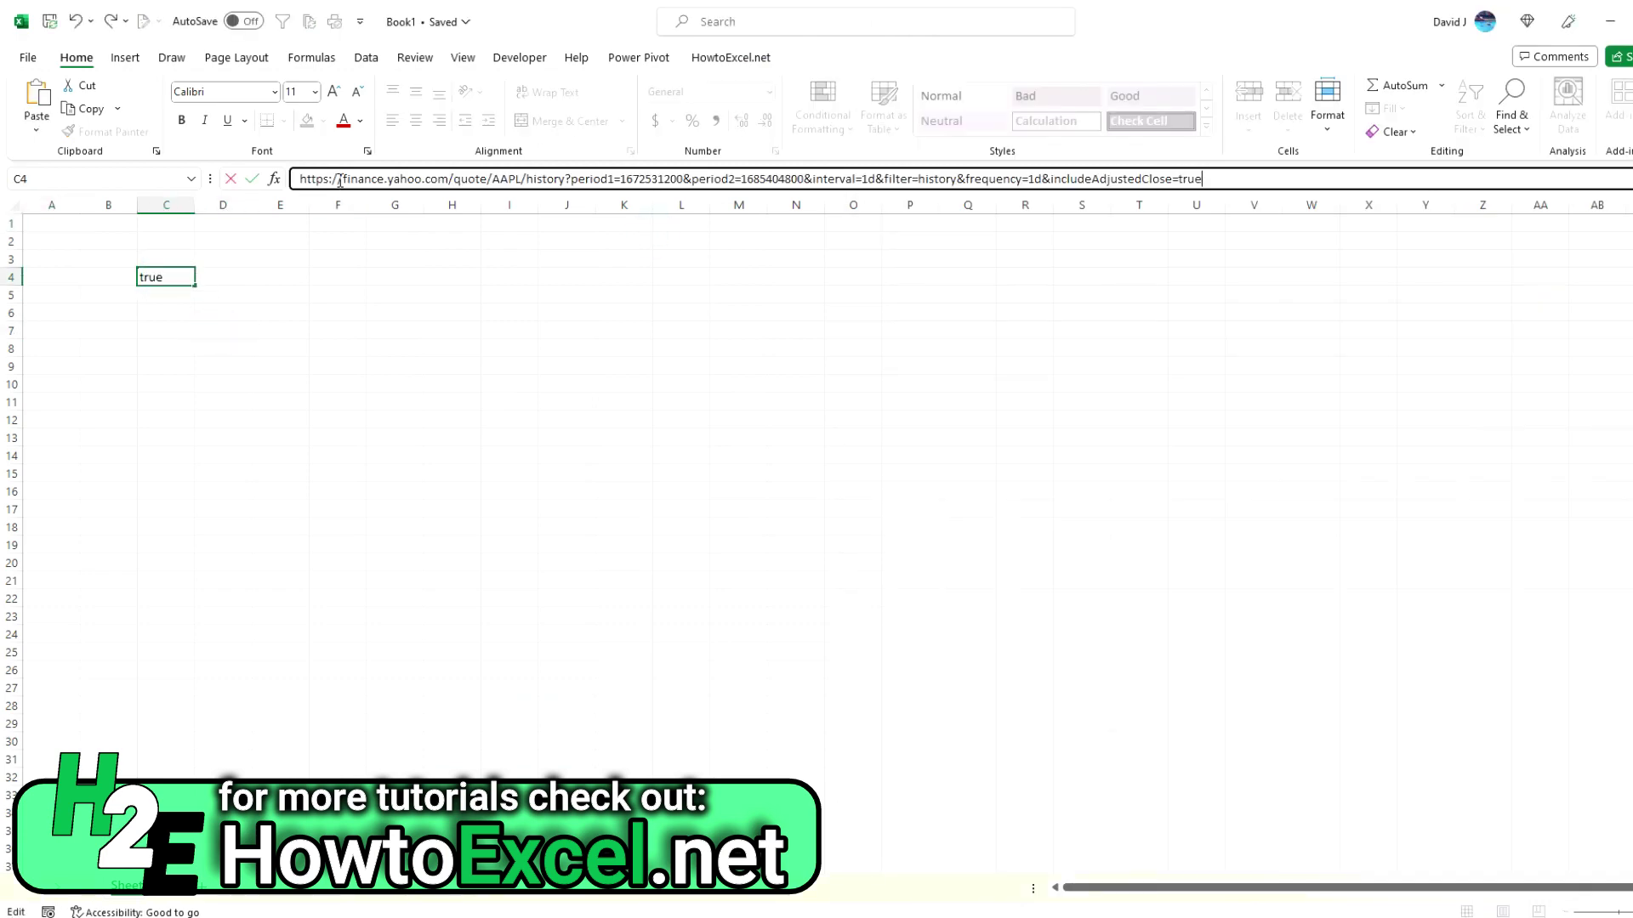
key(Return)
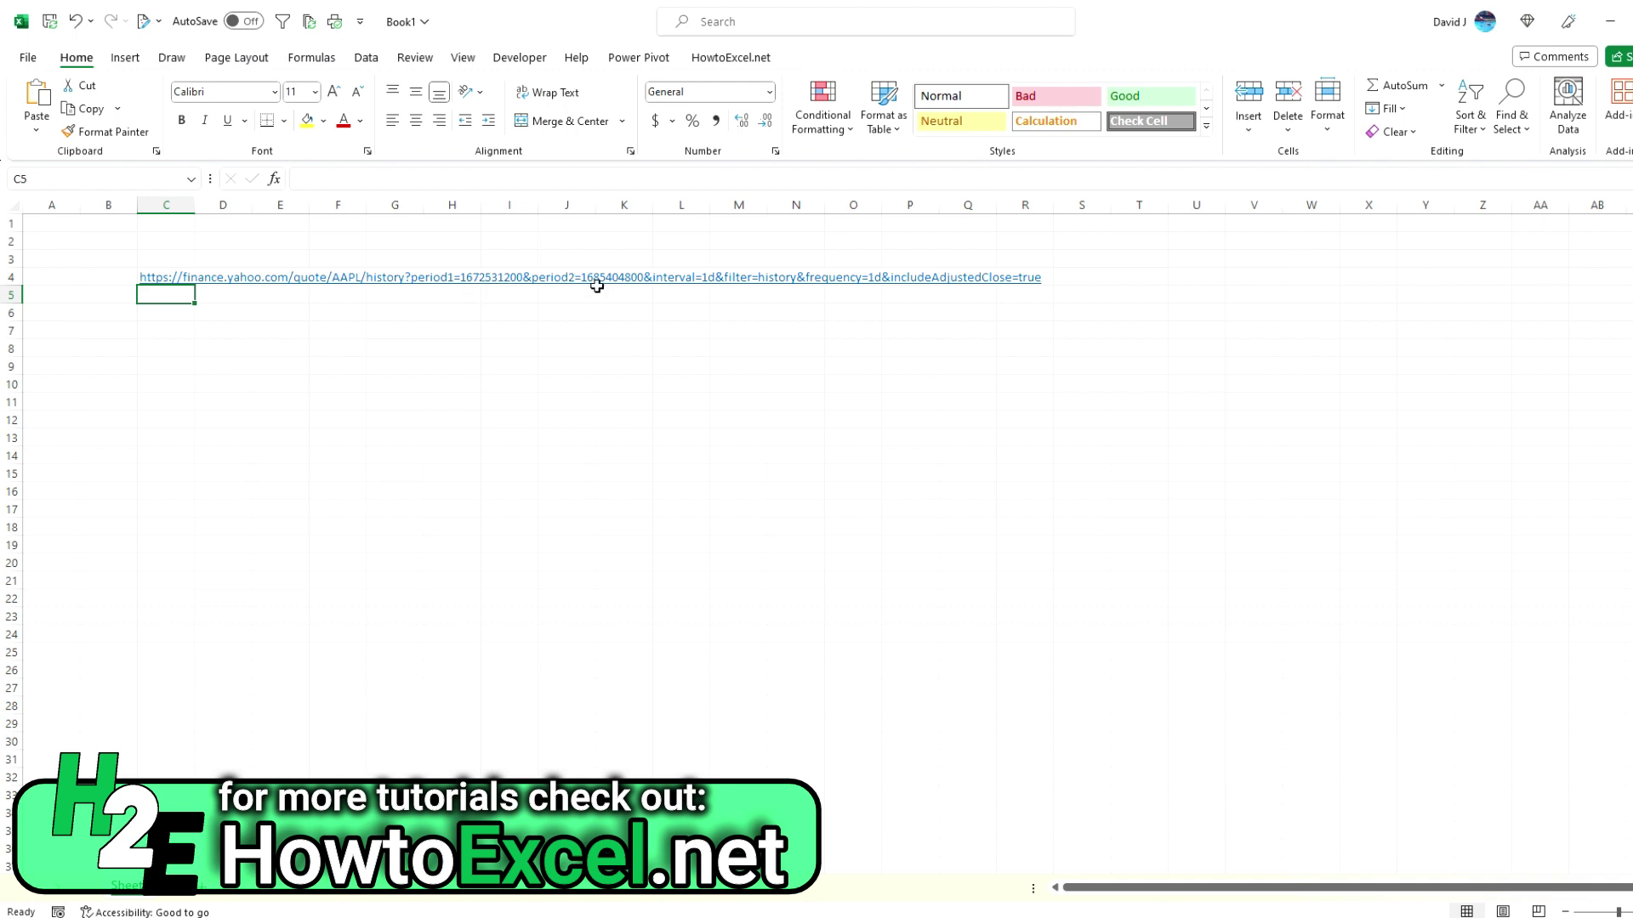
- Enter the label Unix in C7 with the epoch date Jan 1, 1970 in D7
click(173, 338)
text(Unix)
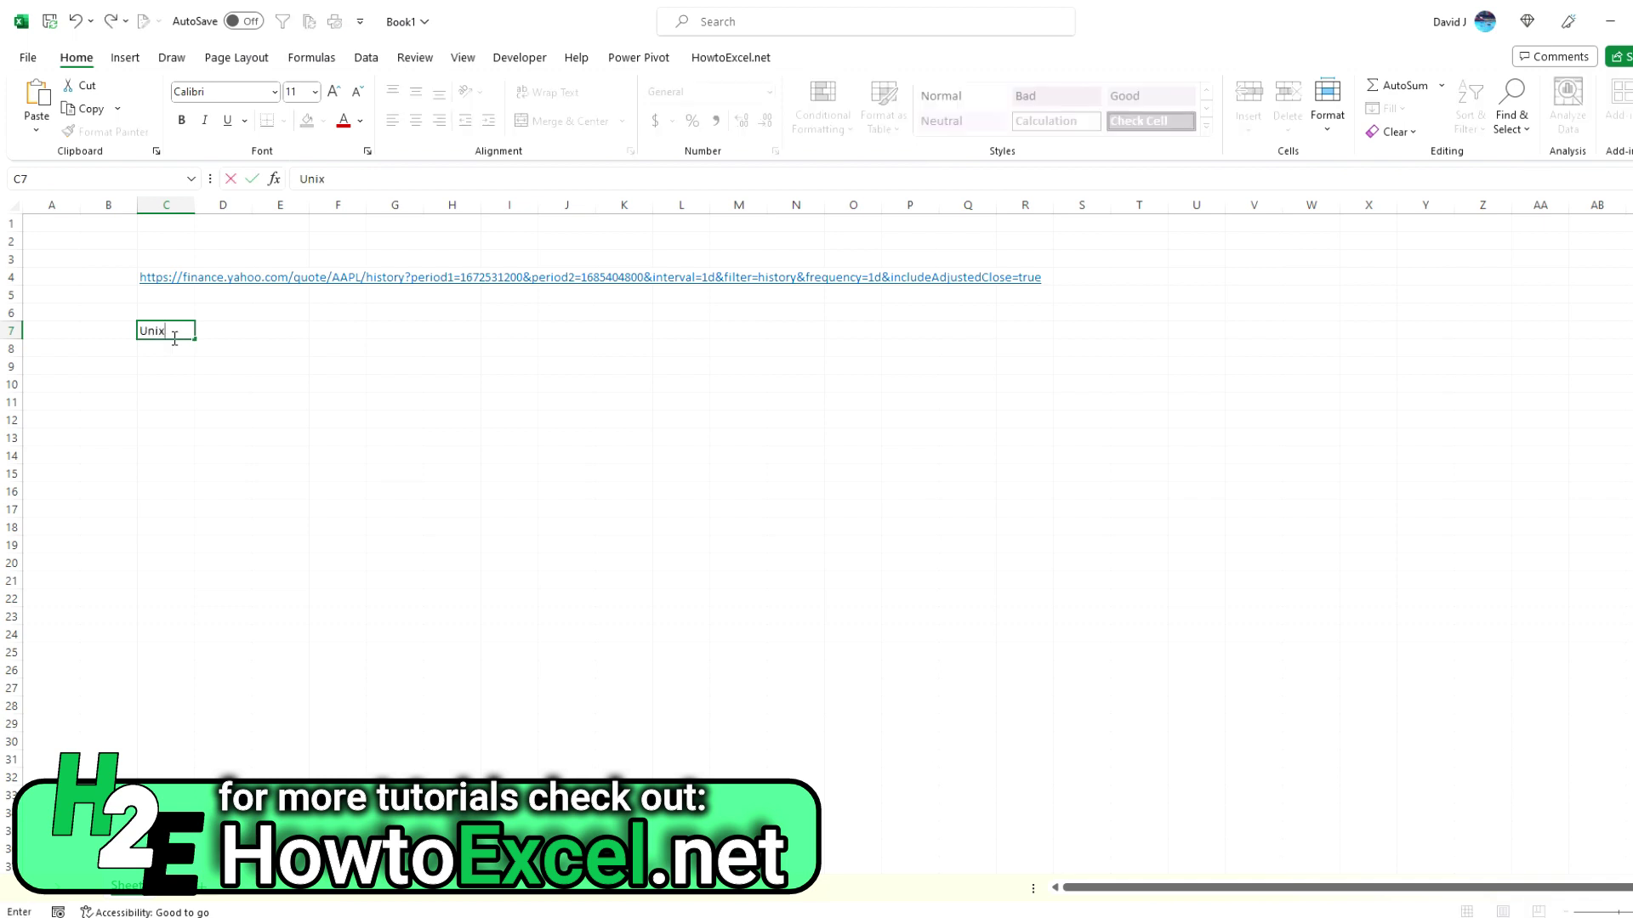
key(Tab)
text(jan 1)
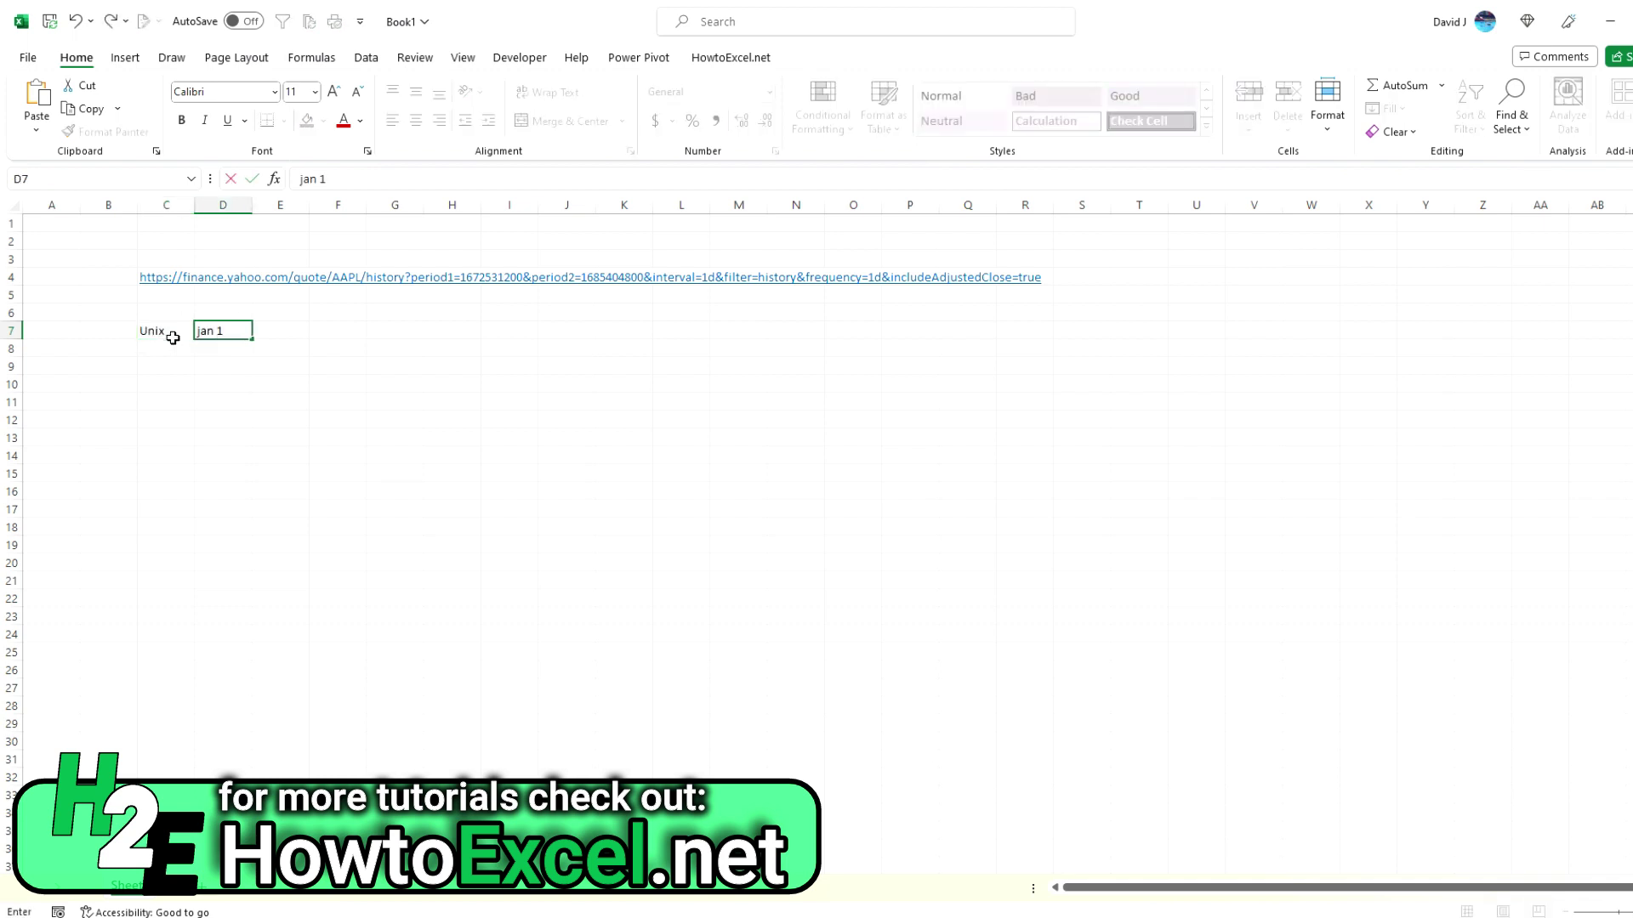
text(, 1970)
key(Return)
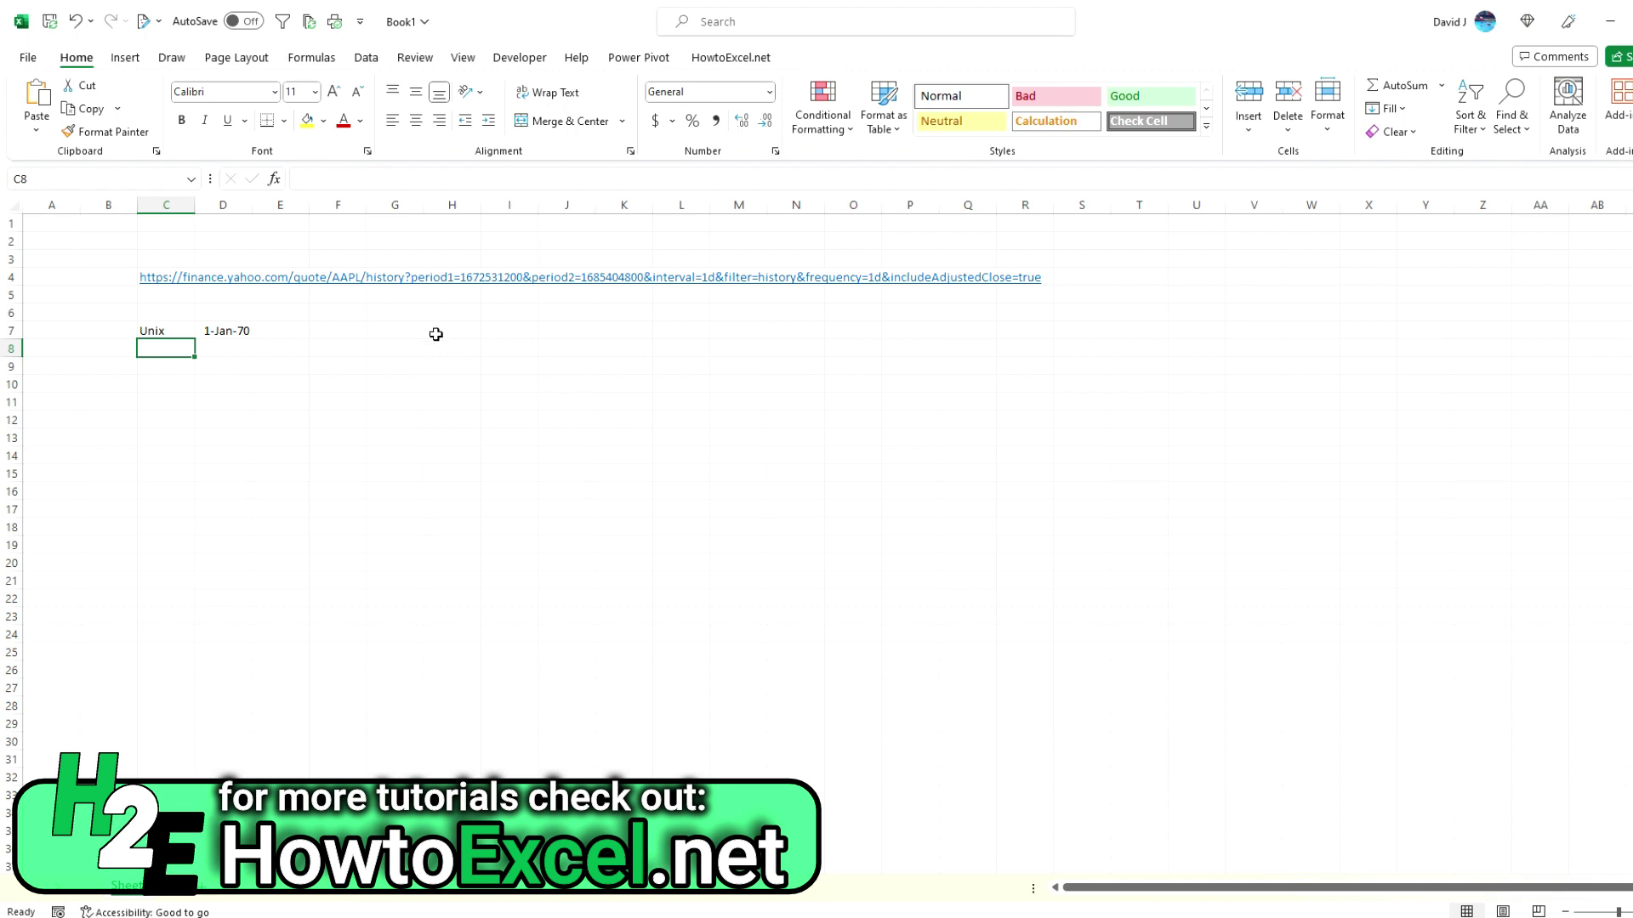
- Label C9 and C10 as Start Date and End Date
click(181, 365)
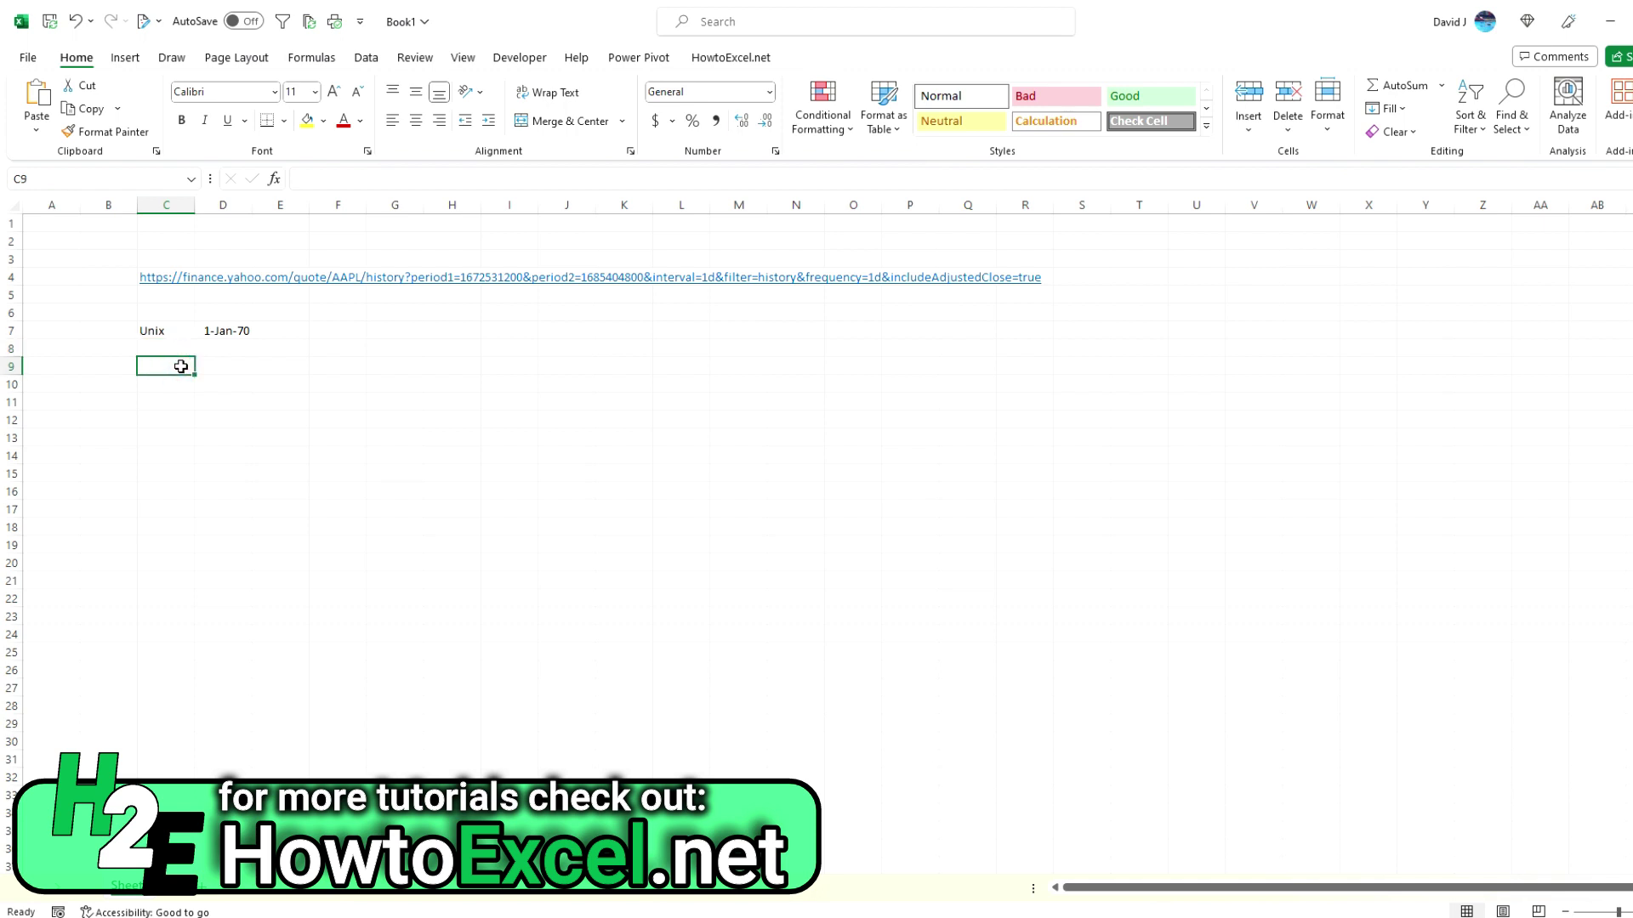
text(Start Date)
key(Return)
text(End Date)
key(Return)
- Enter 1-Jan-23 and 29-May-23 in D9:D10 and check the stored date values
click(240, 372)
text(jan 1, 2023)
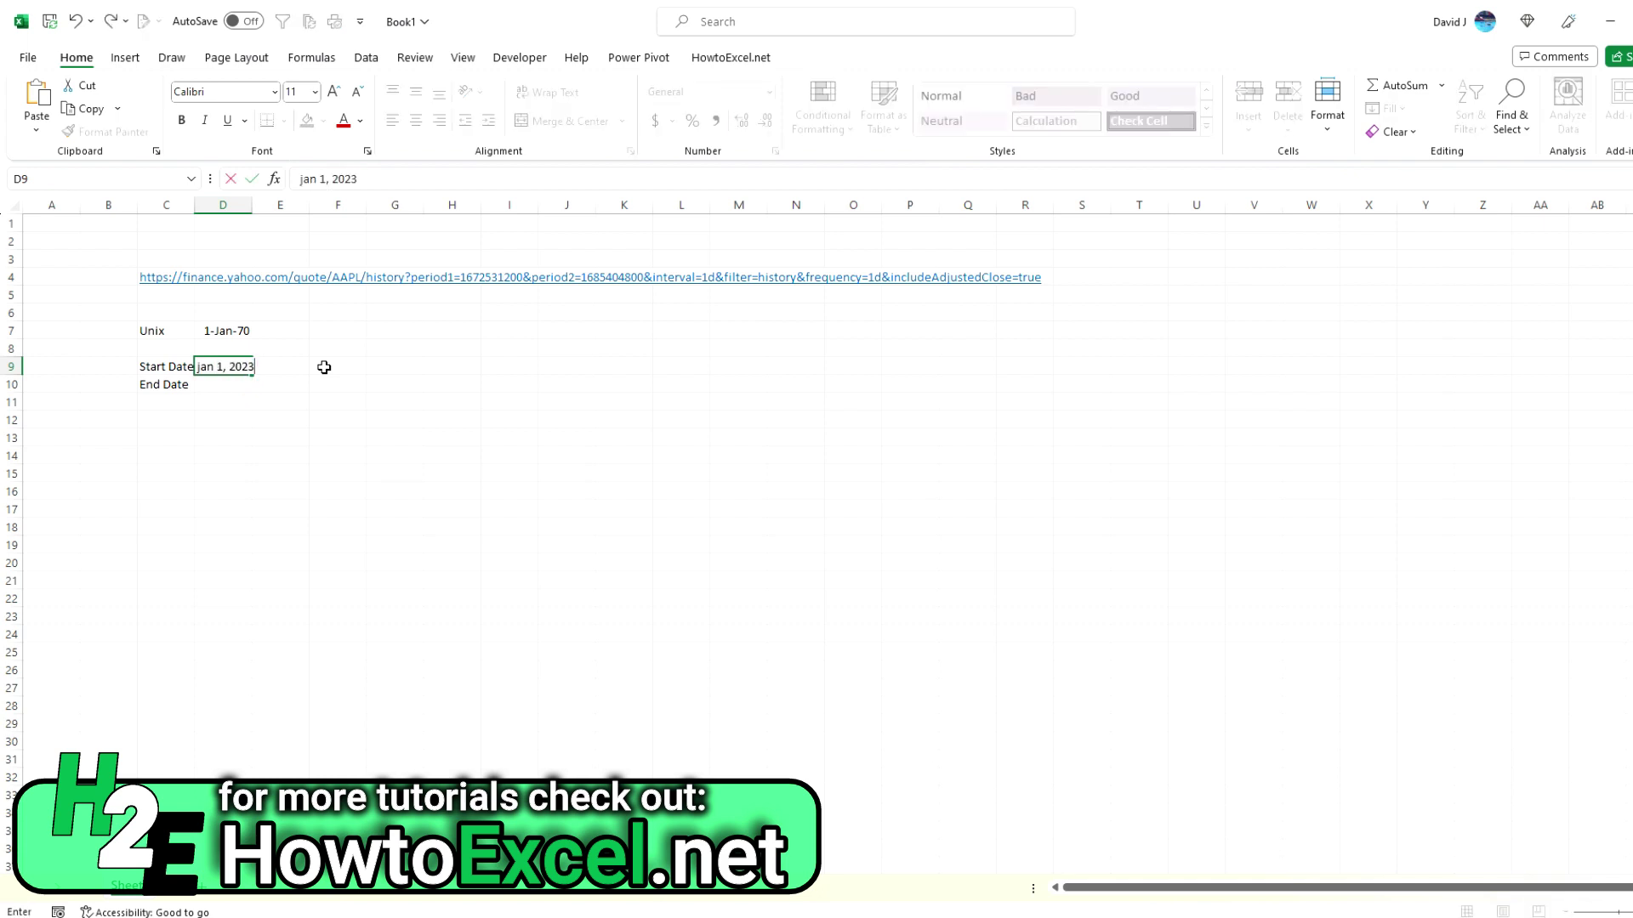
key(Return)
text(may 29, 203)
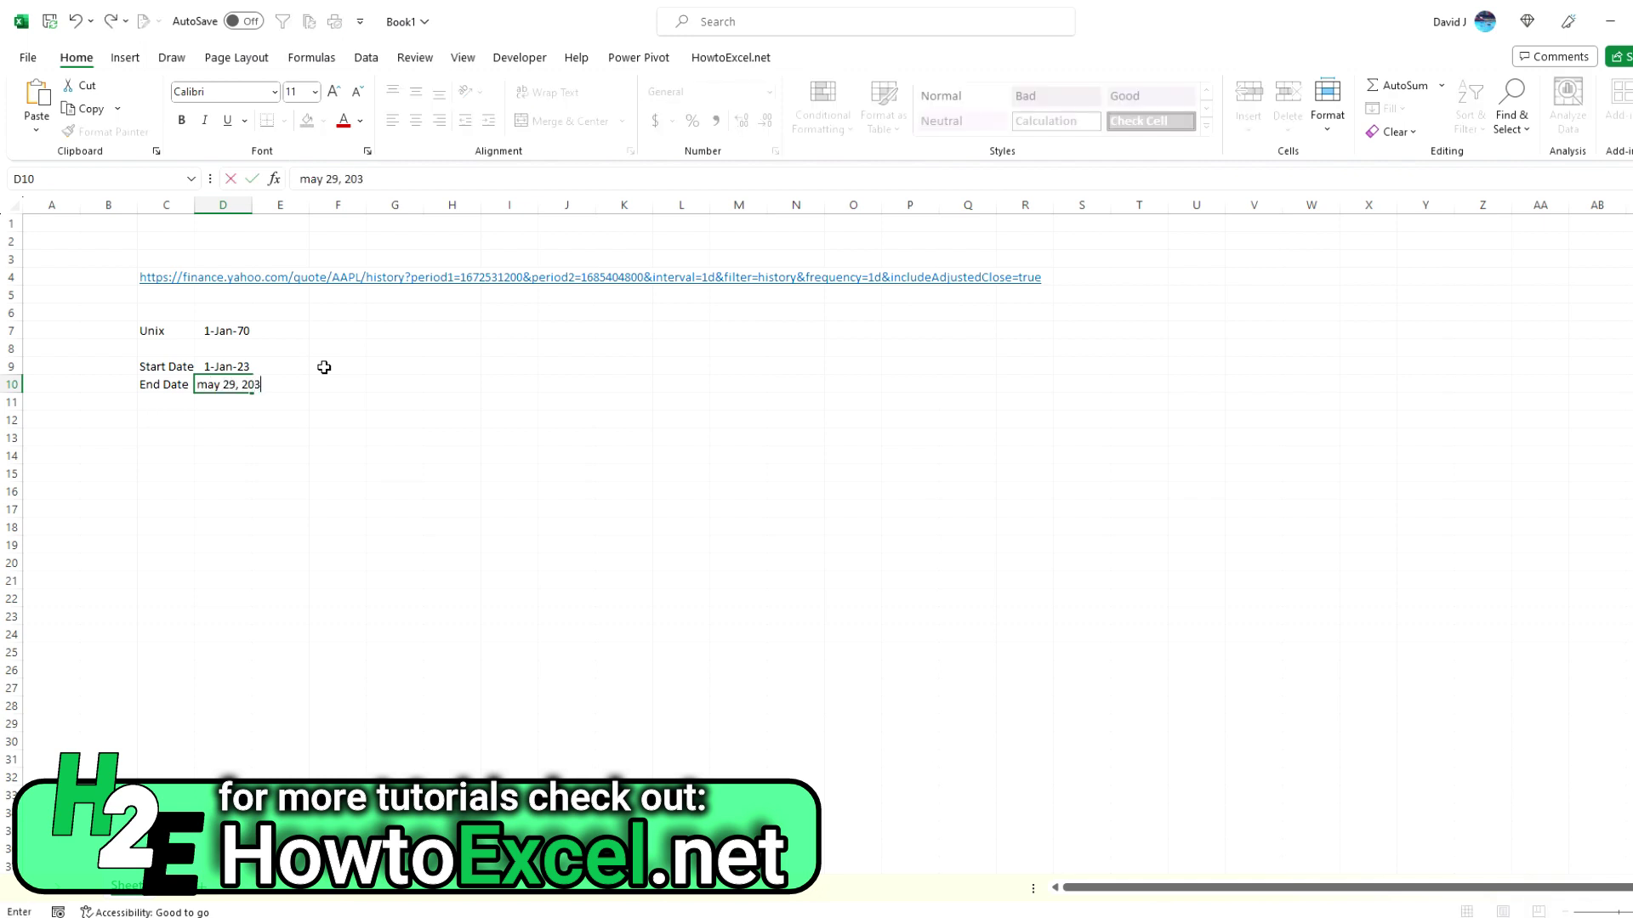
text(23)
key(Return)
click(311, 366)
click(242, 366)
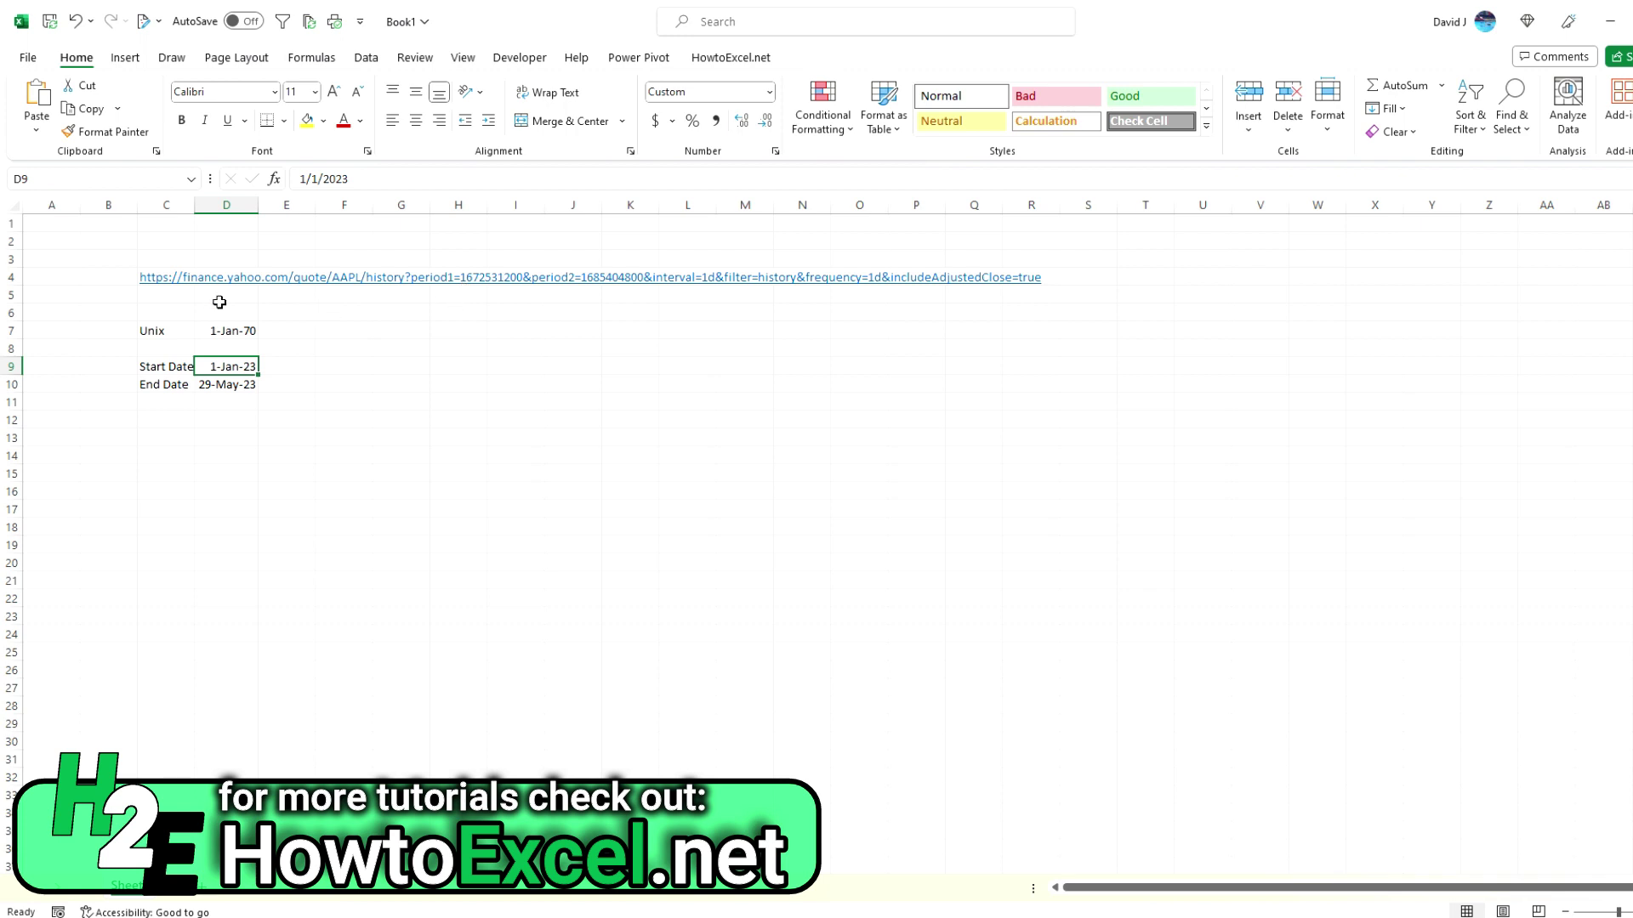
click(239, 331)
- Enter a formula in E9 subtracting the epoch date D7 from the start date D9
click(277, 378)
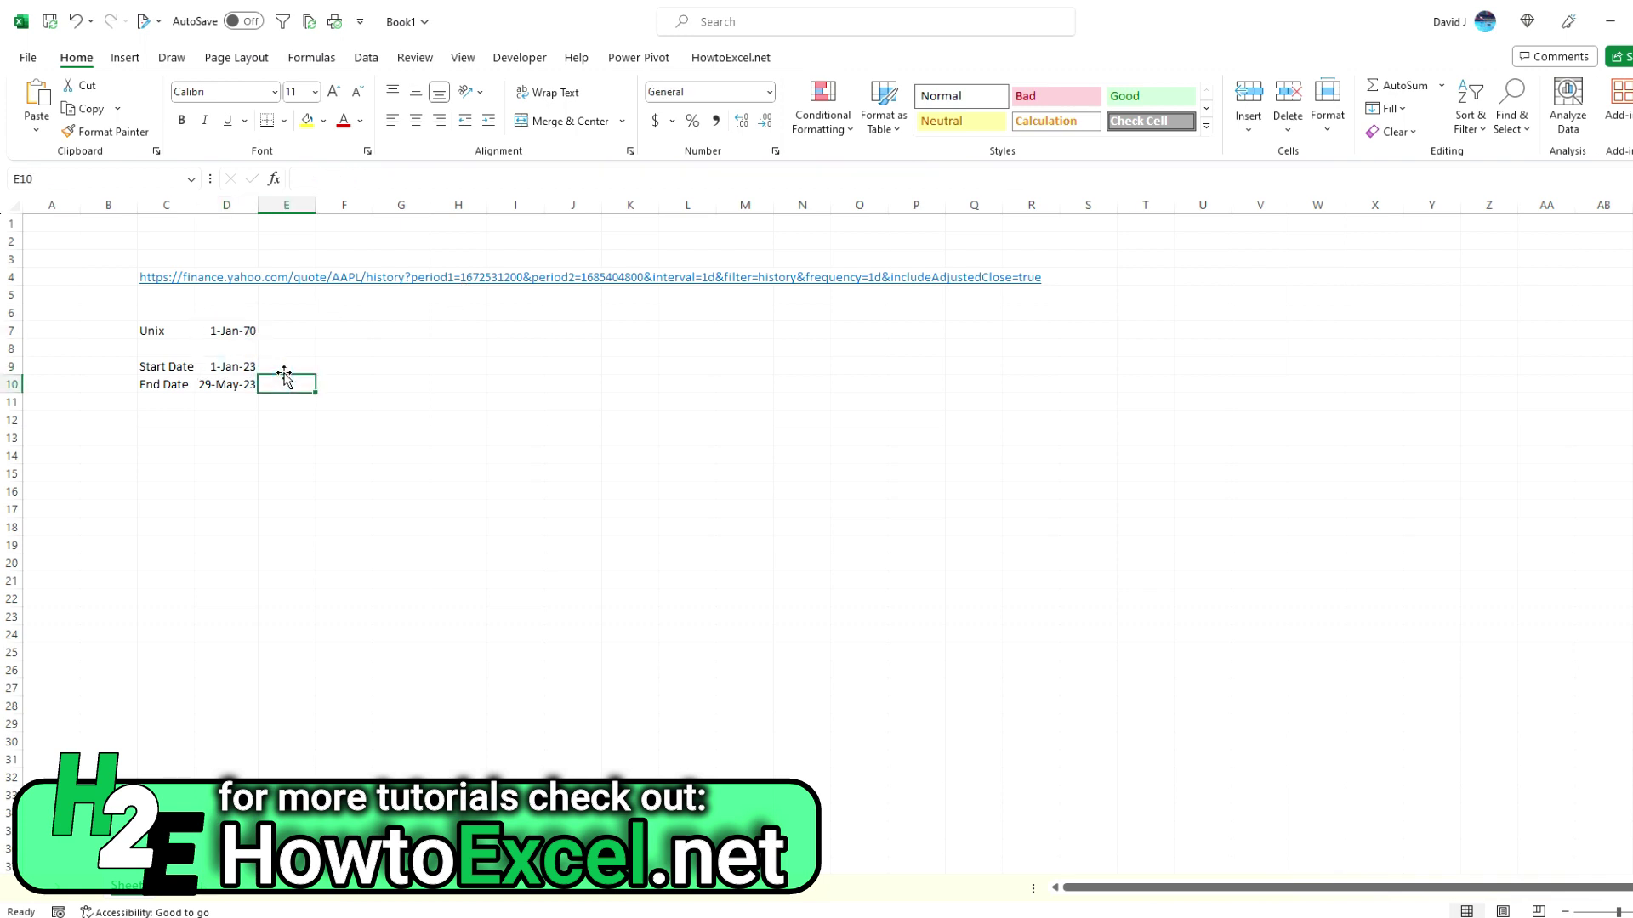
click(285, 370)
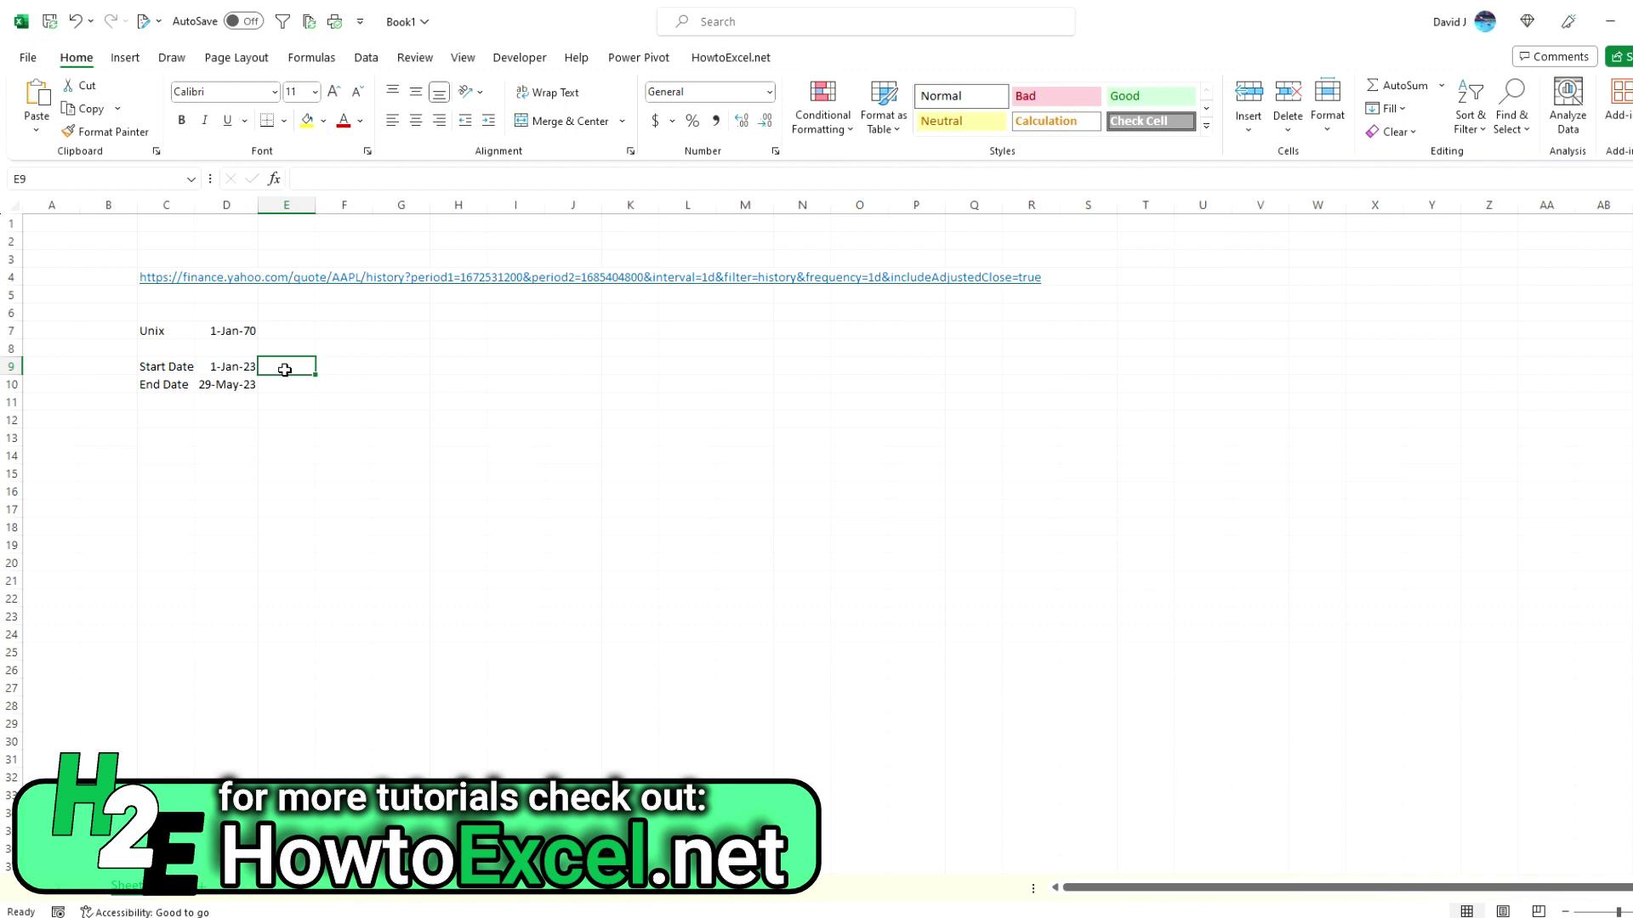
double_click(285, 370)
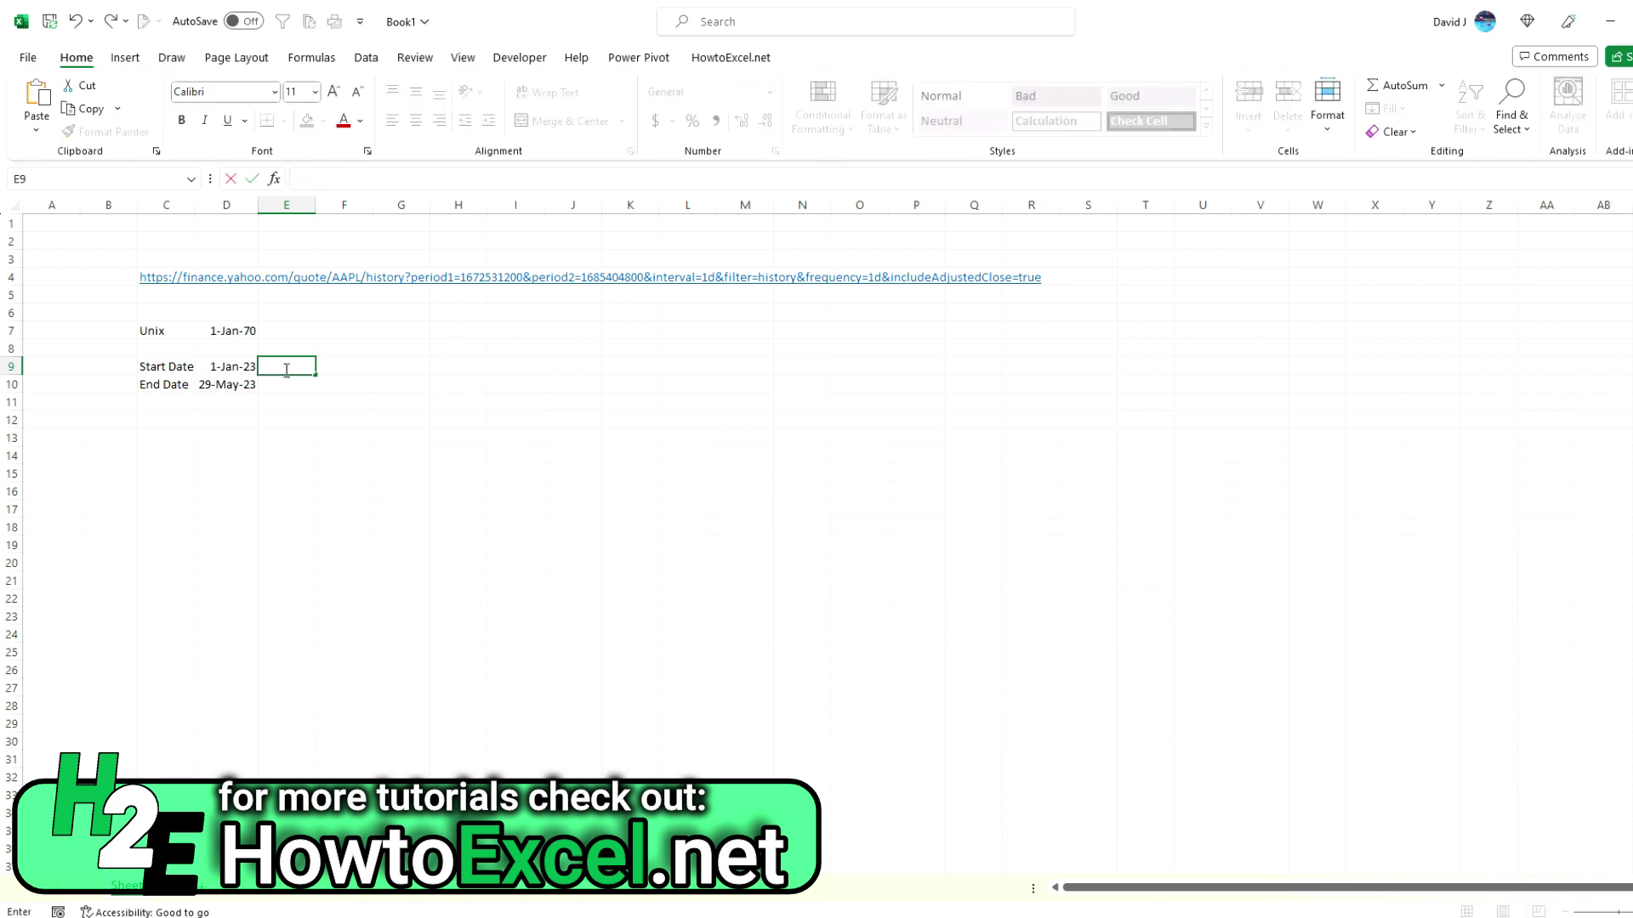
text(=)
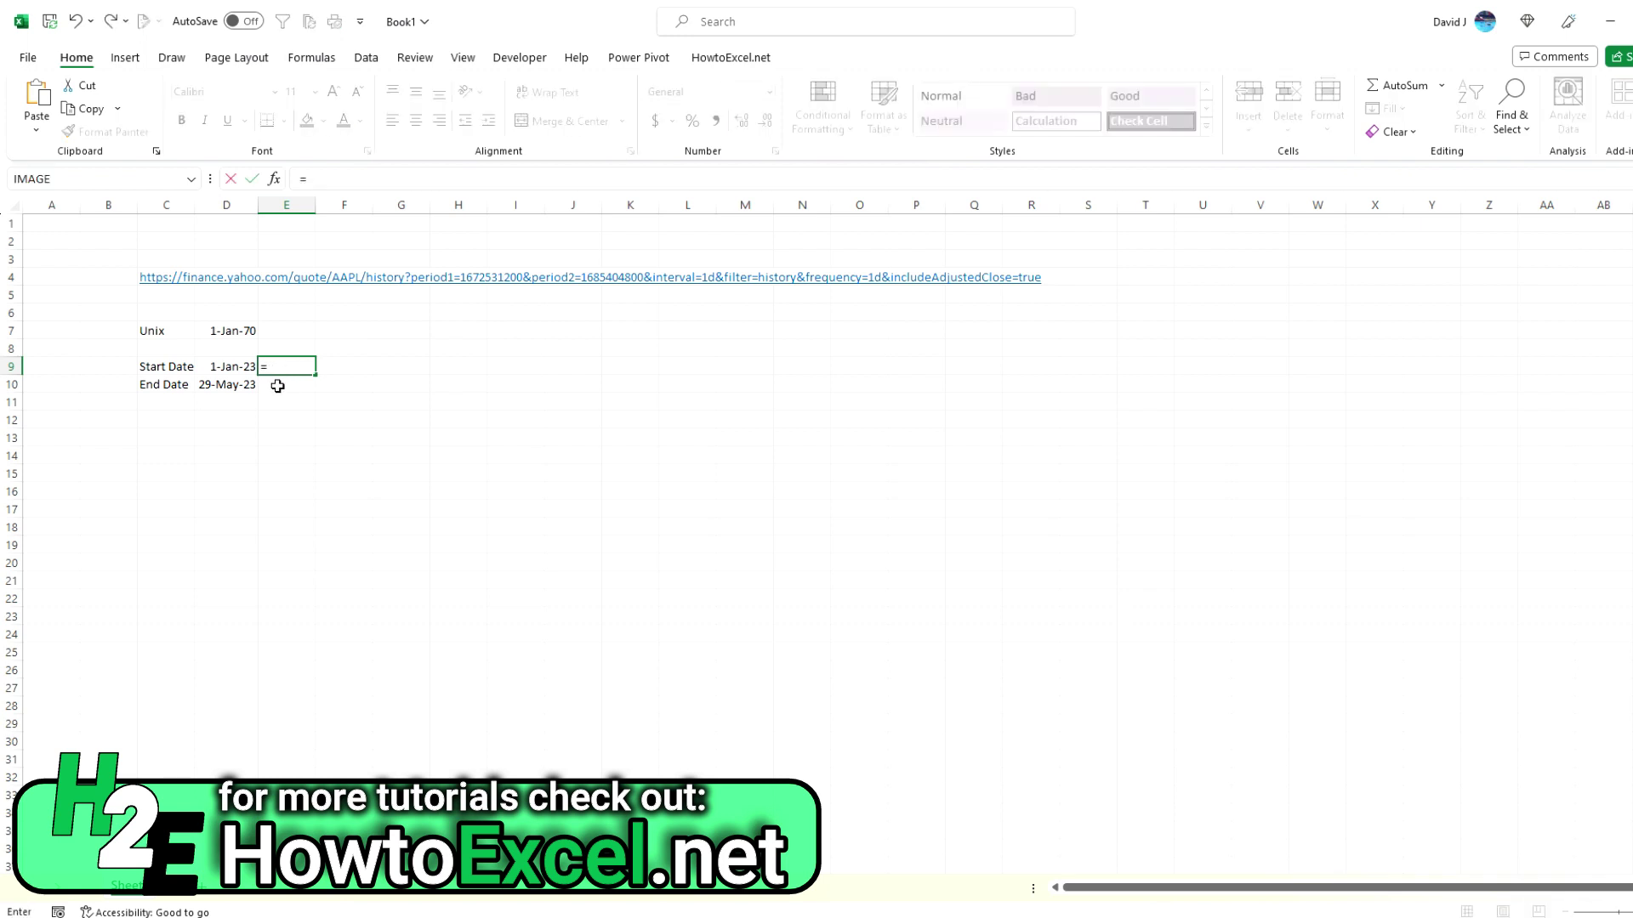
click(238, 371)
text(-)
click(247, 332)
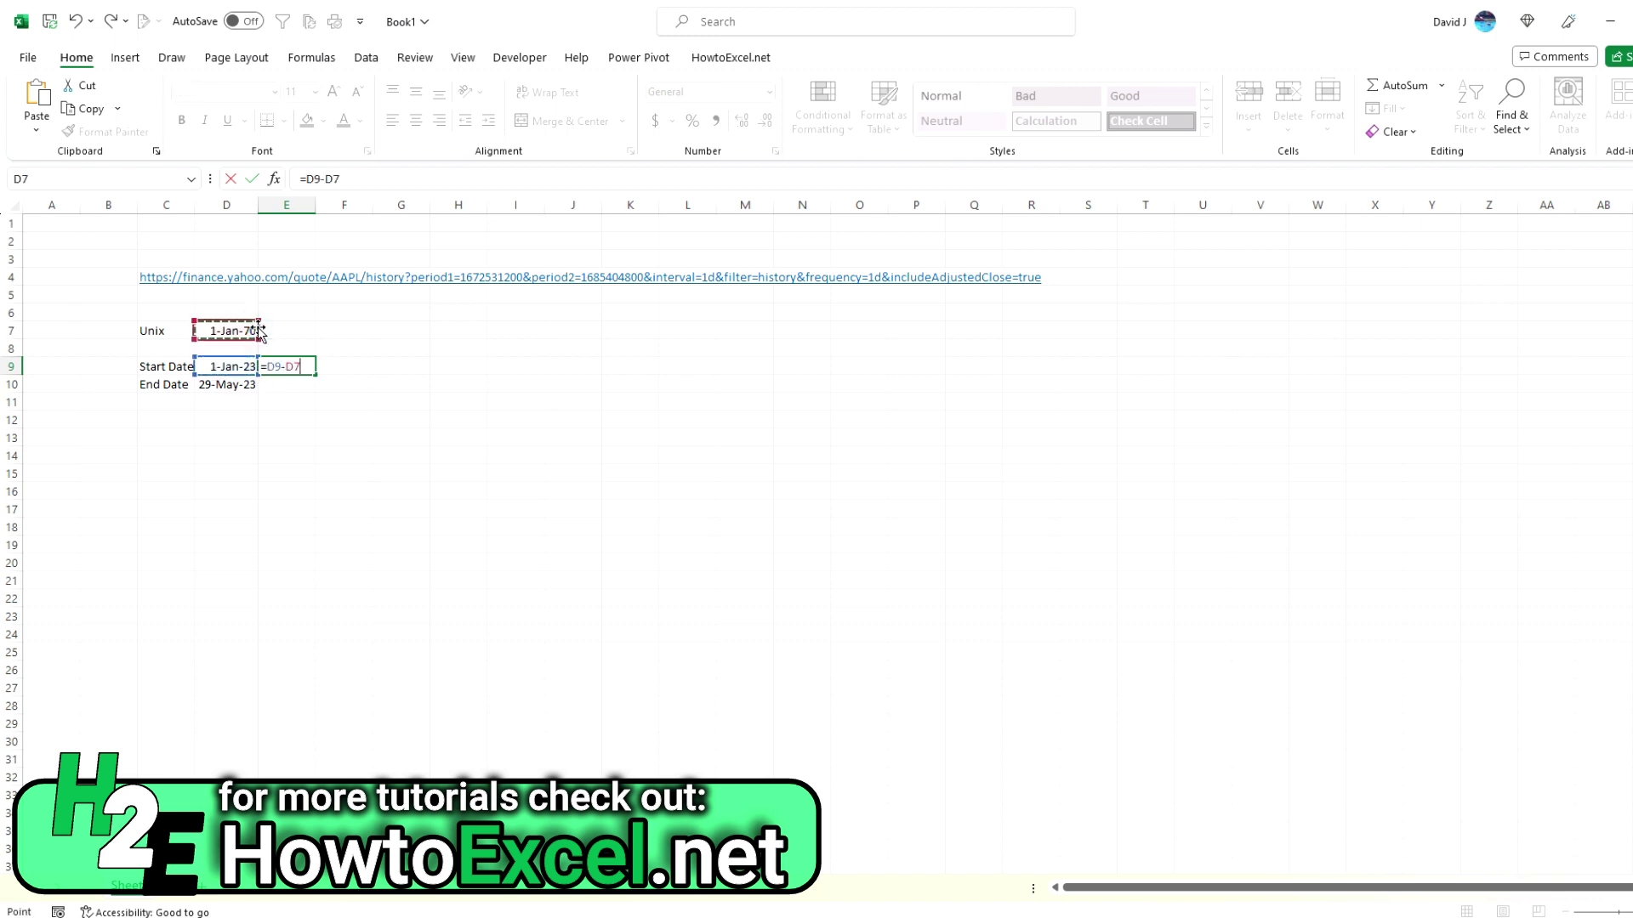
click(332, 178)
double_click(388, 181)
text())
key(ctrl+z)
key(Return)
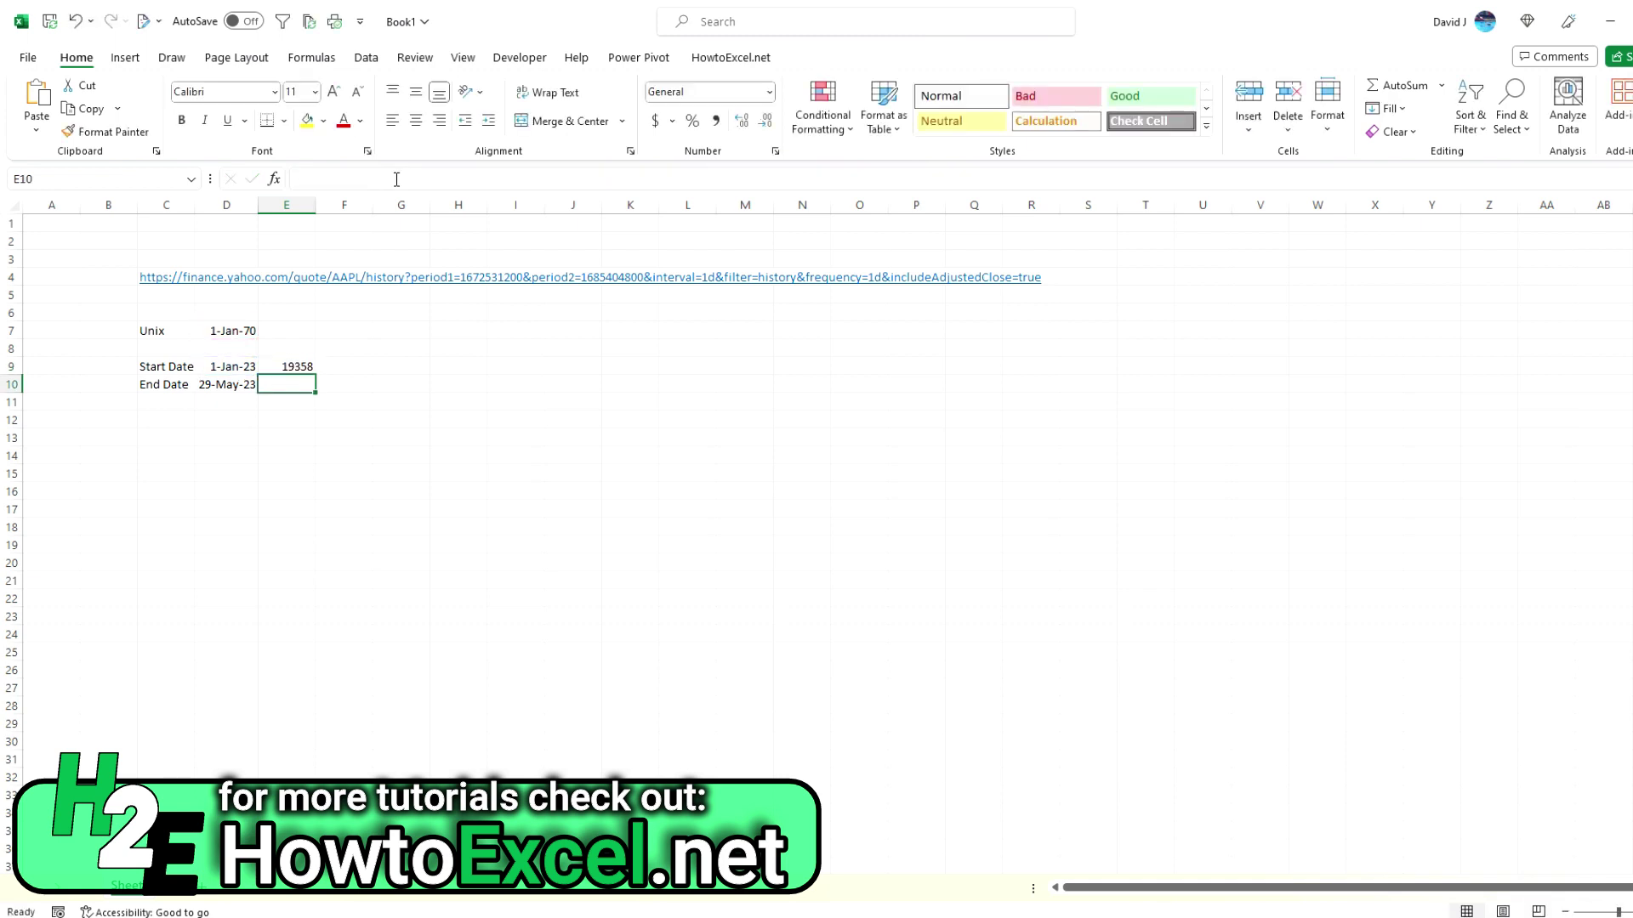
click(306, 360)
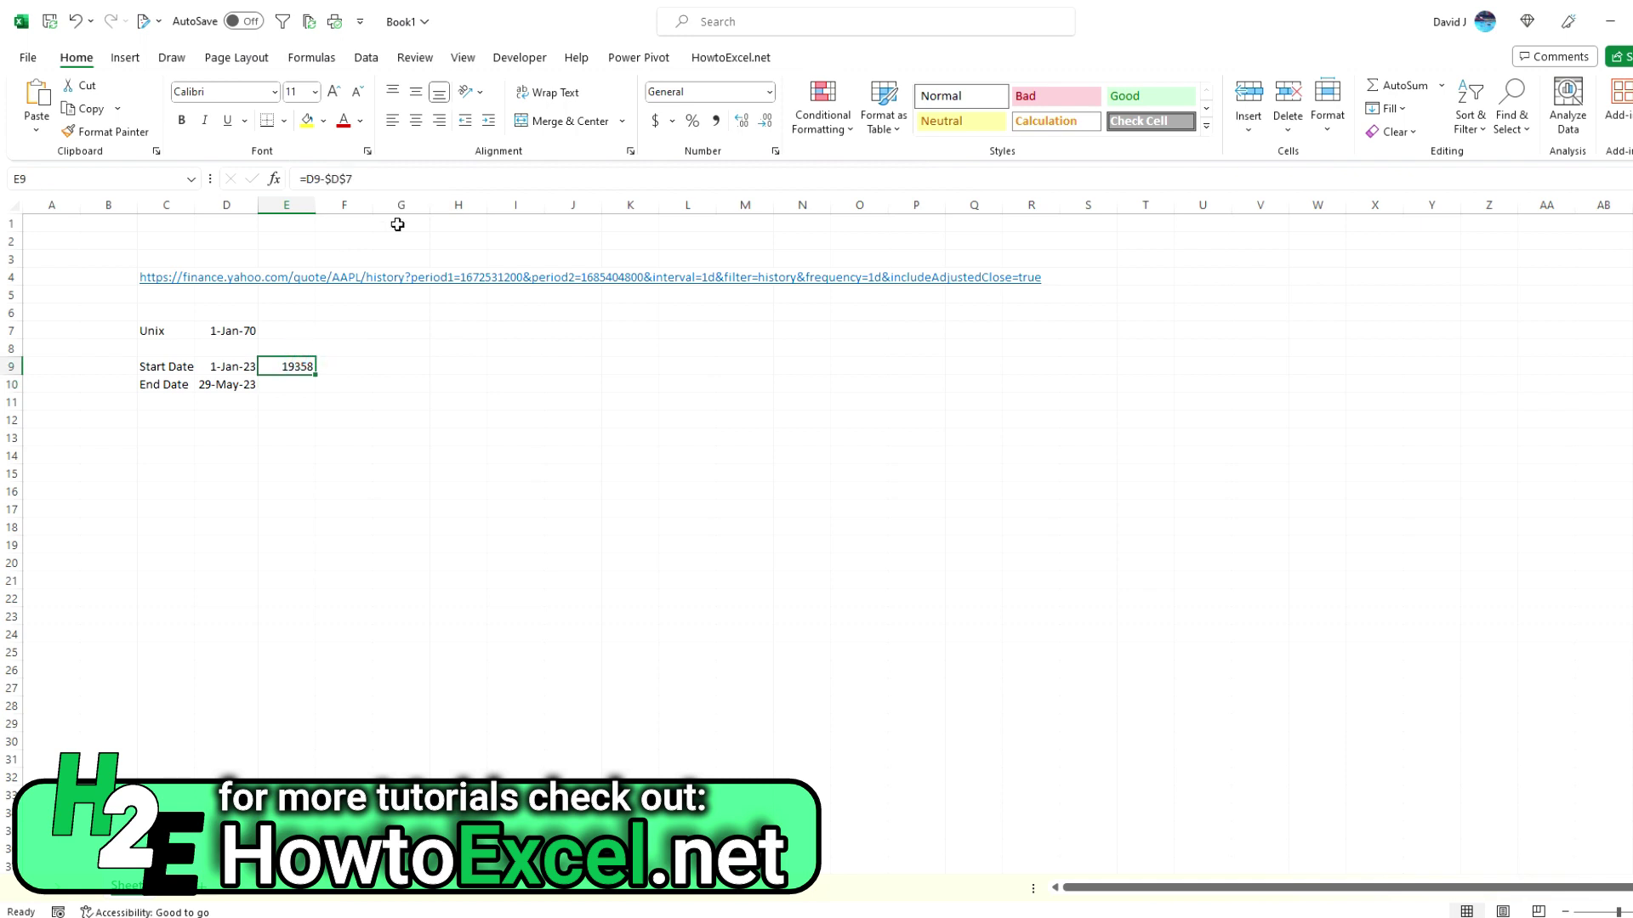
click(322, 179)
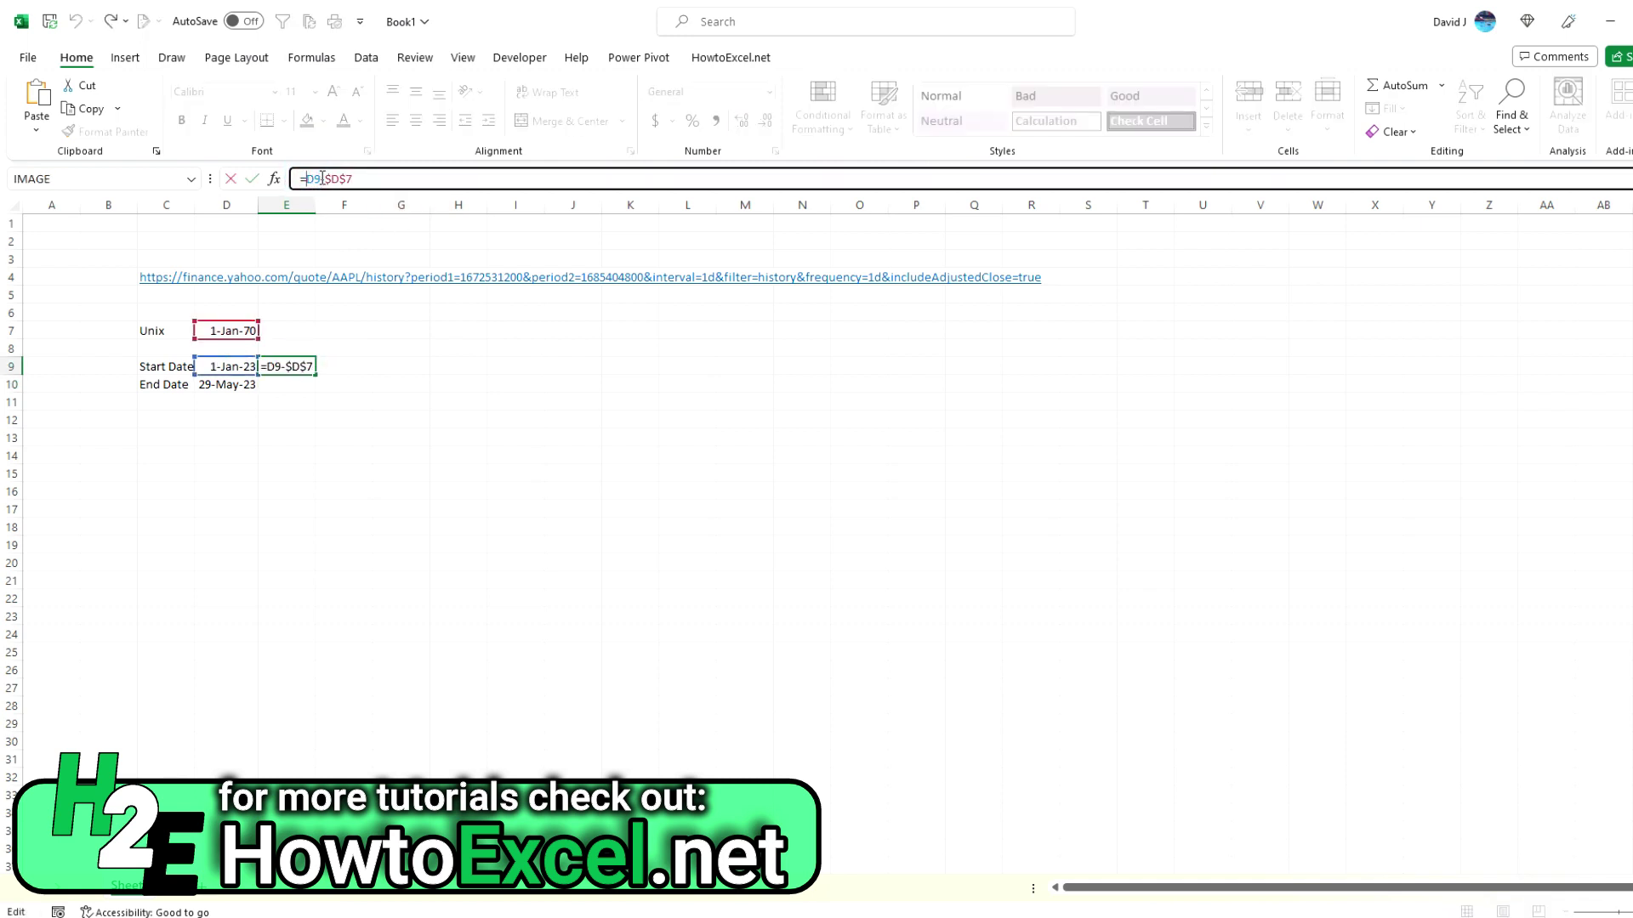
text(()
key(End)
text())
click(319, 177)
key(ctrl+Return)
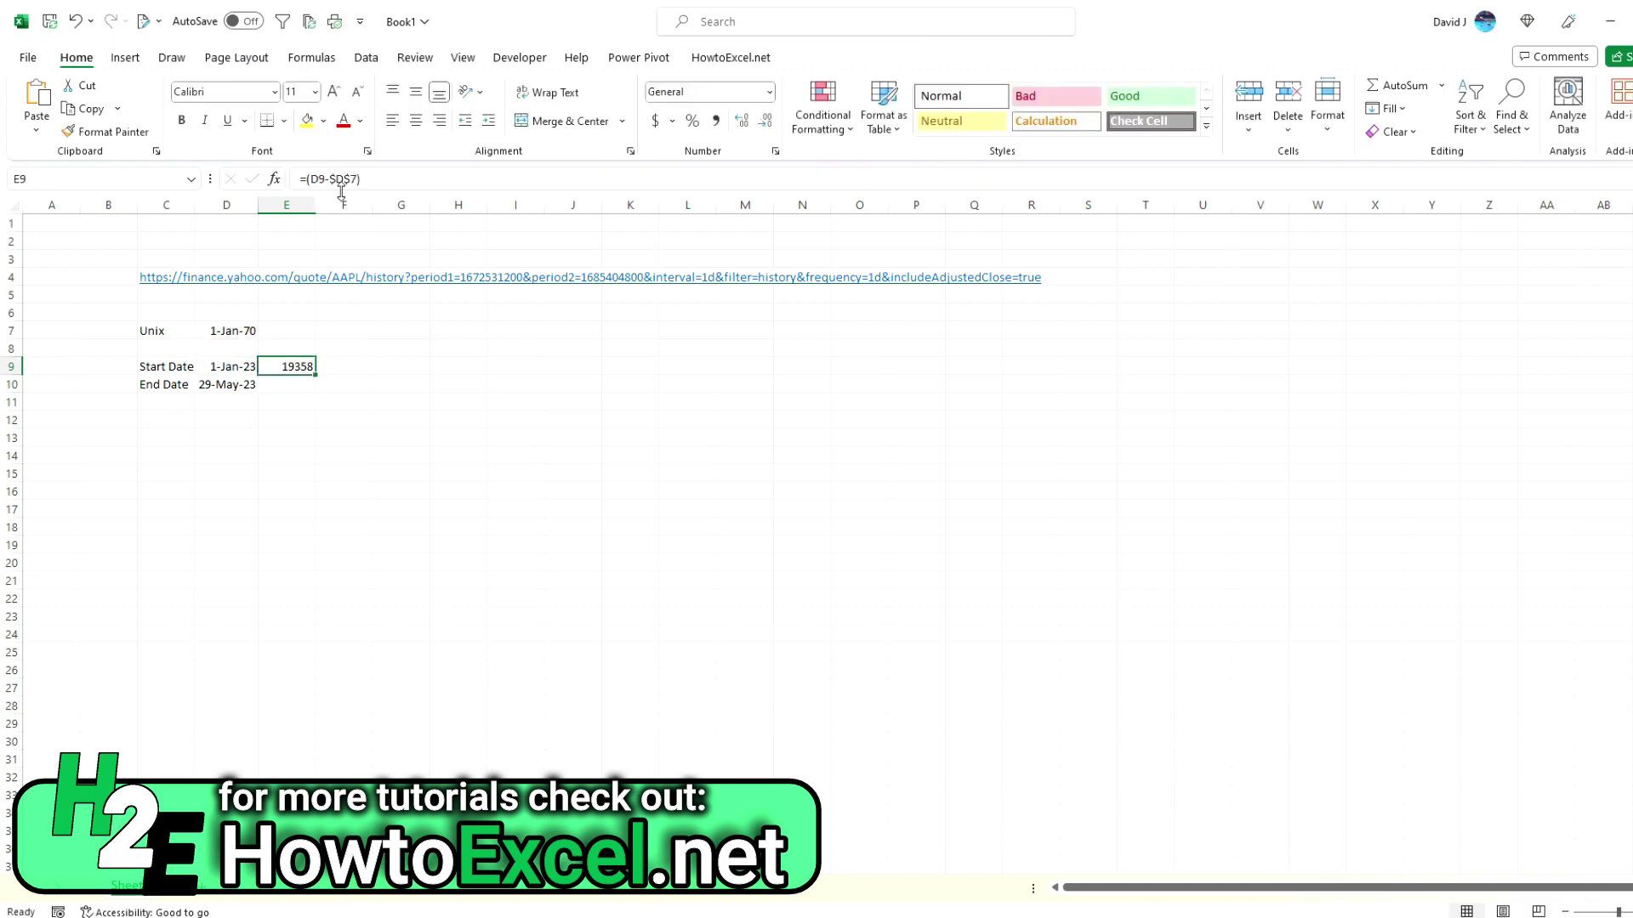
click(374, 177)
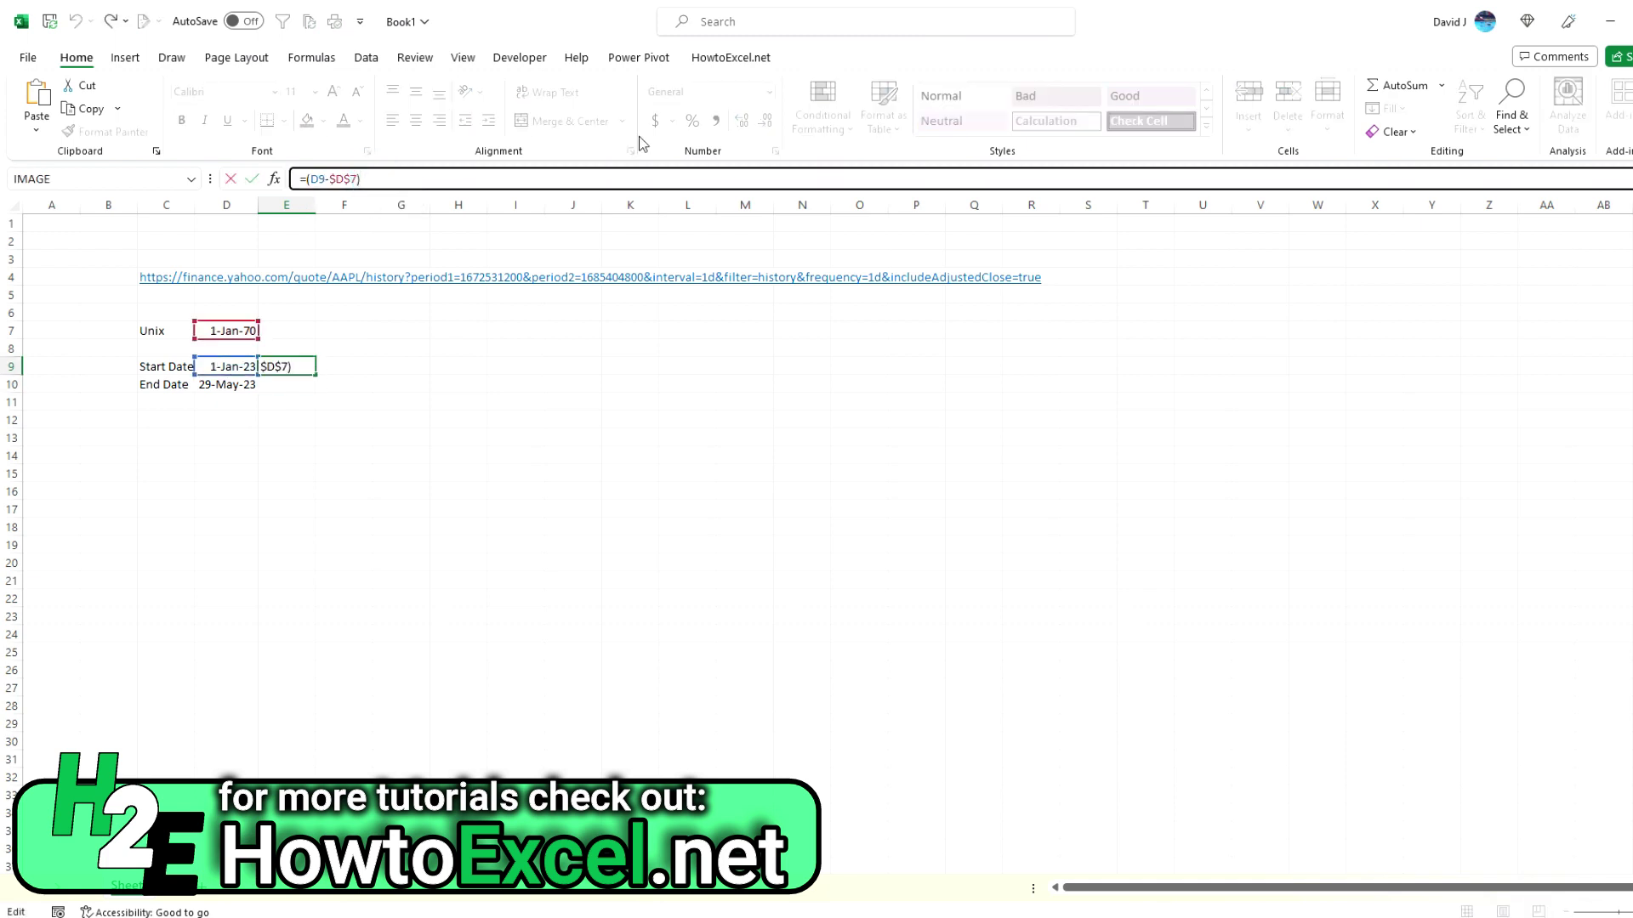
text(*24*60*60)
key(Return)
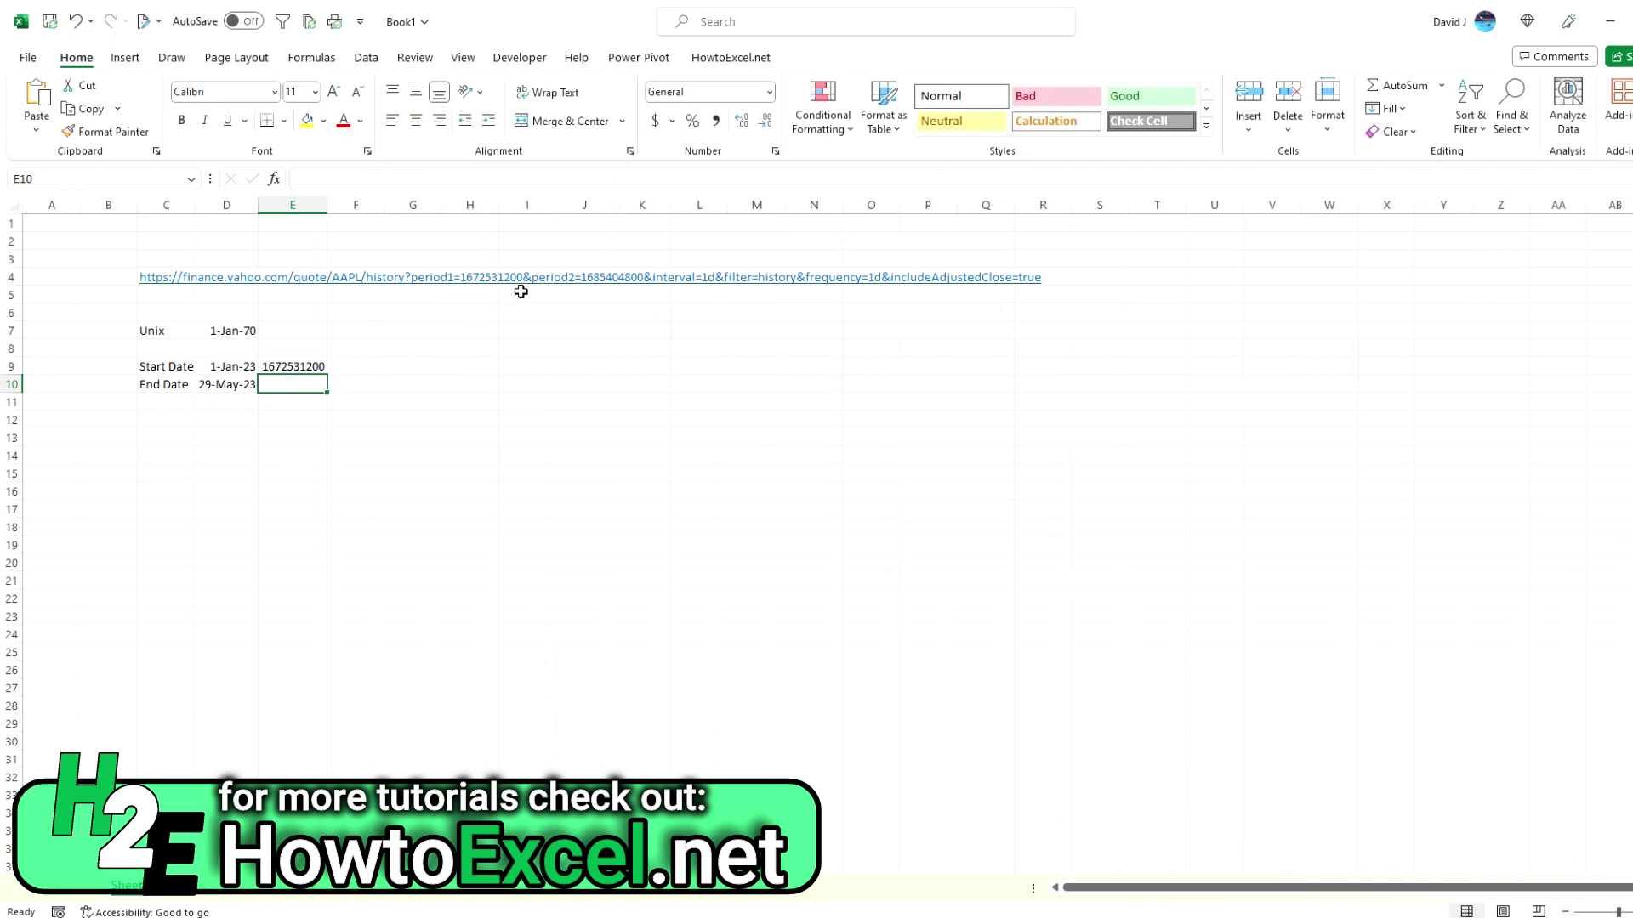
click(323, 367)
drag(327, 376, 299, 393)
click(296, 384)
click(466, 180)
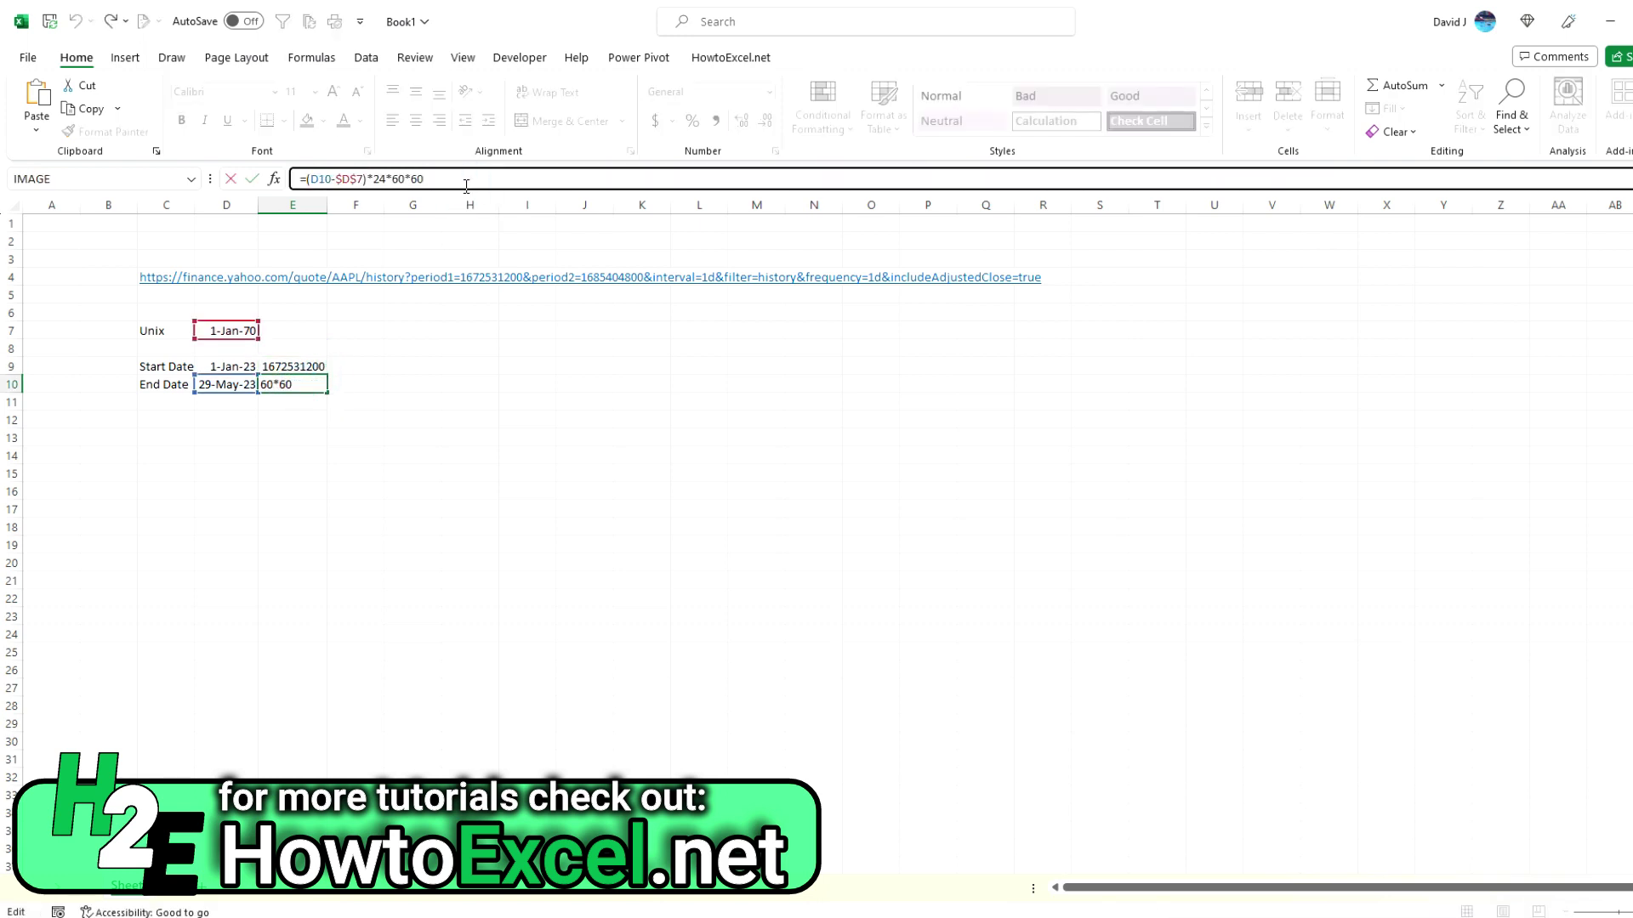
key(Escape)
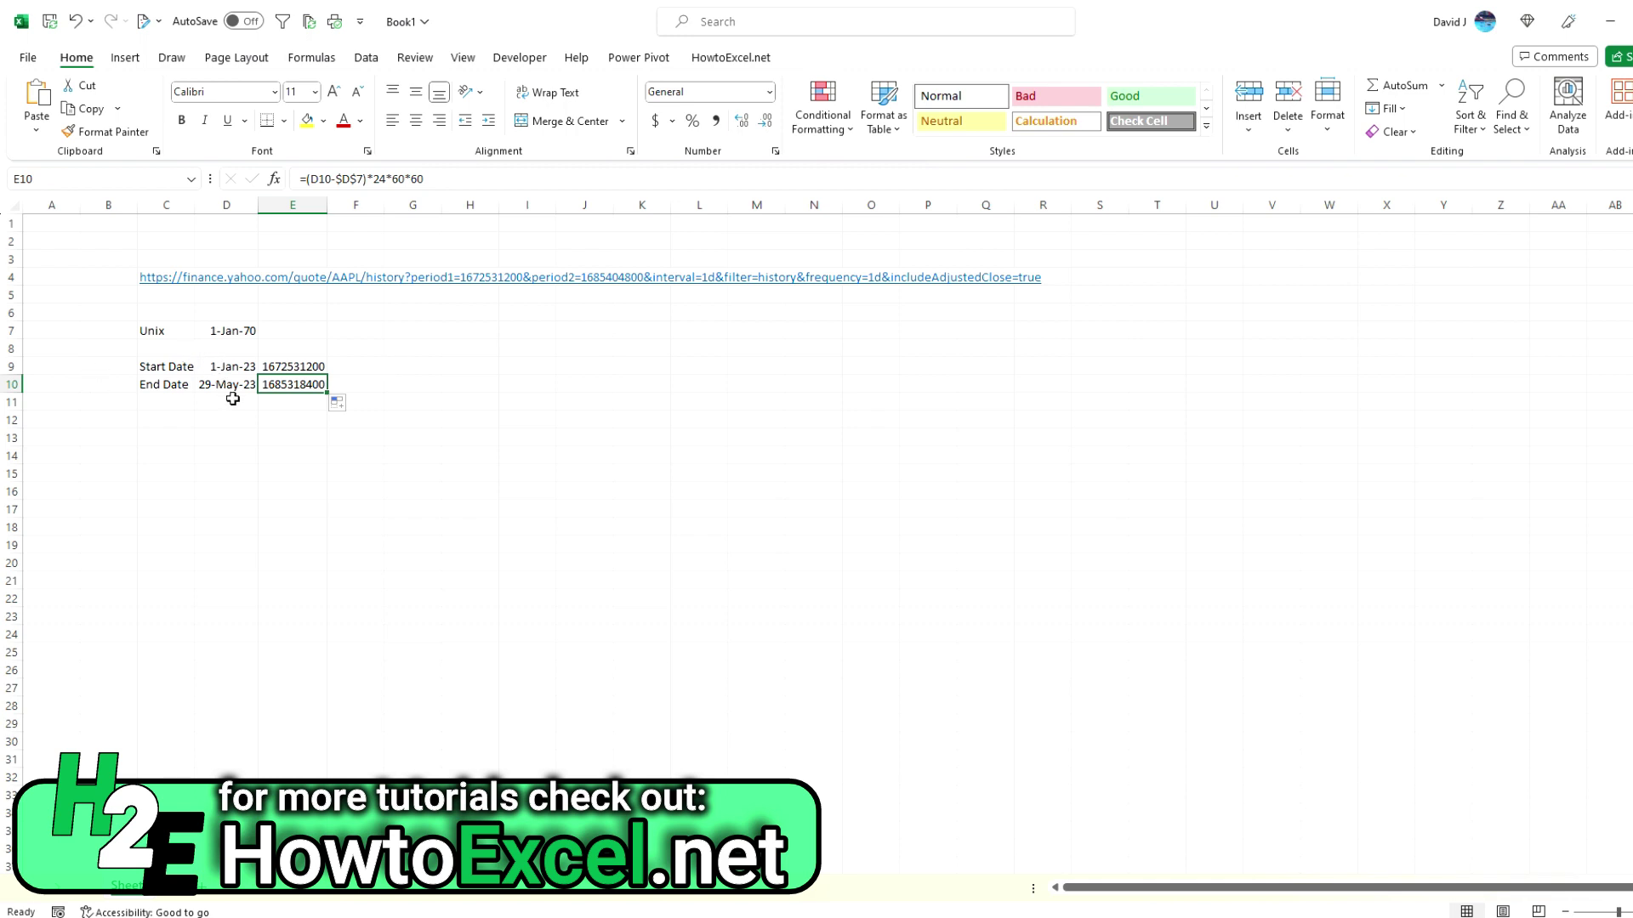
click(151, 299)
- Enter the copied URL in C5 as a quoted text formula
key(Up)
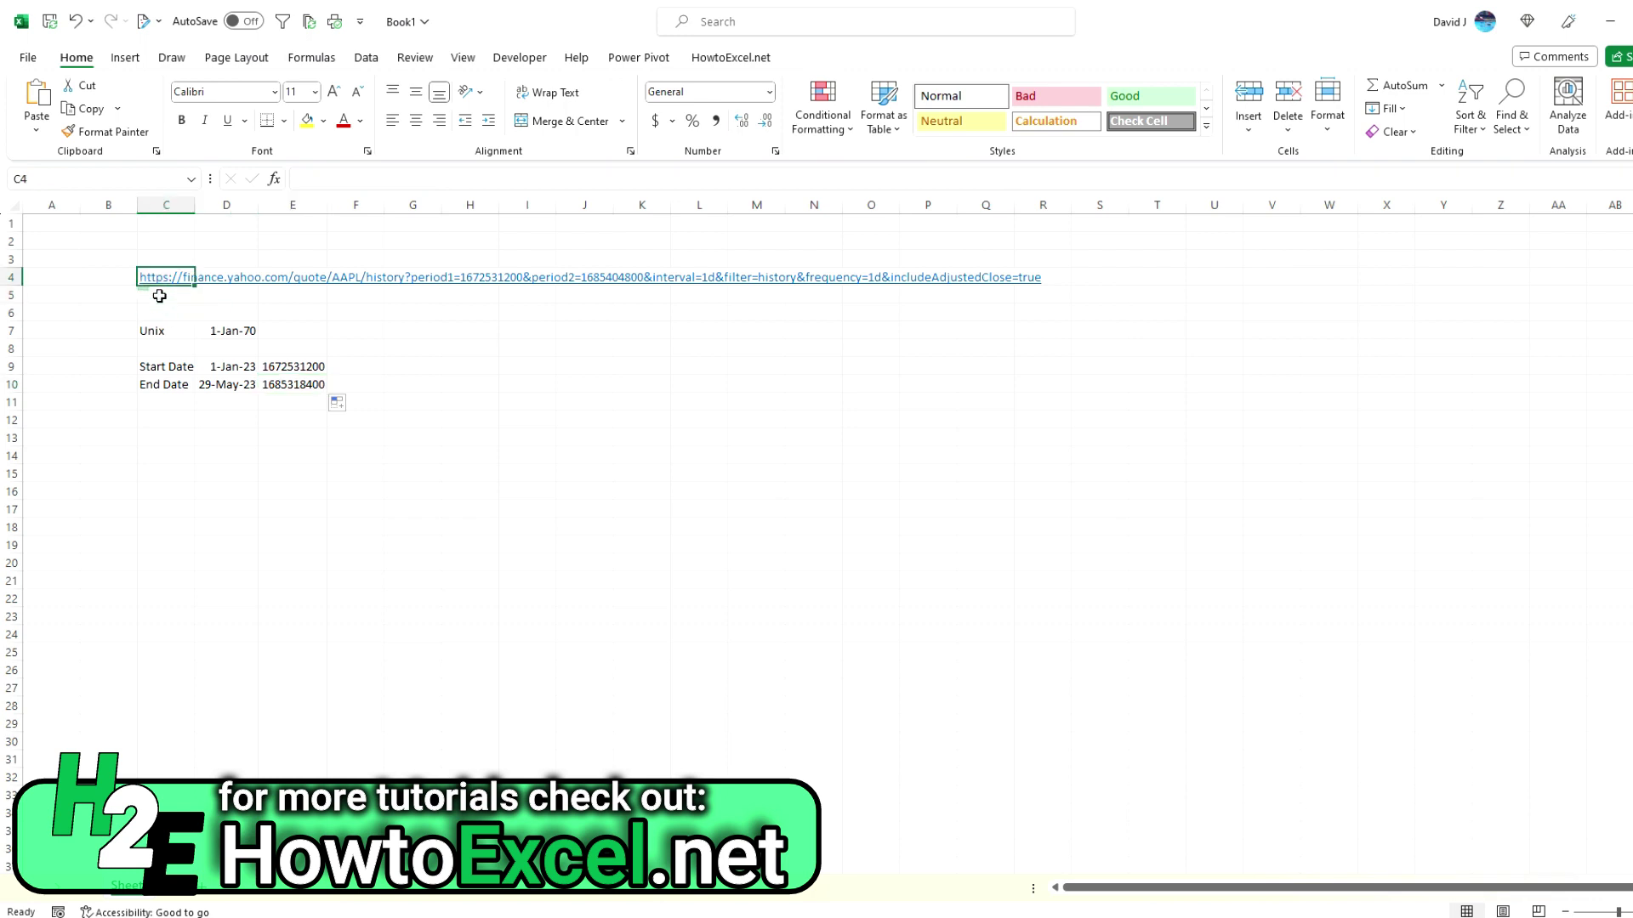
drag(1208, 178, 106, 146)
key(ctrl+c)
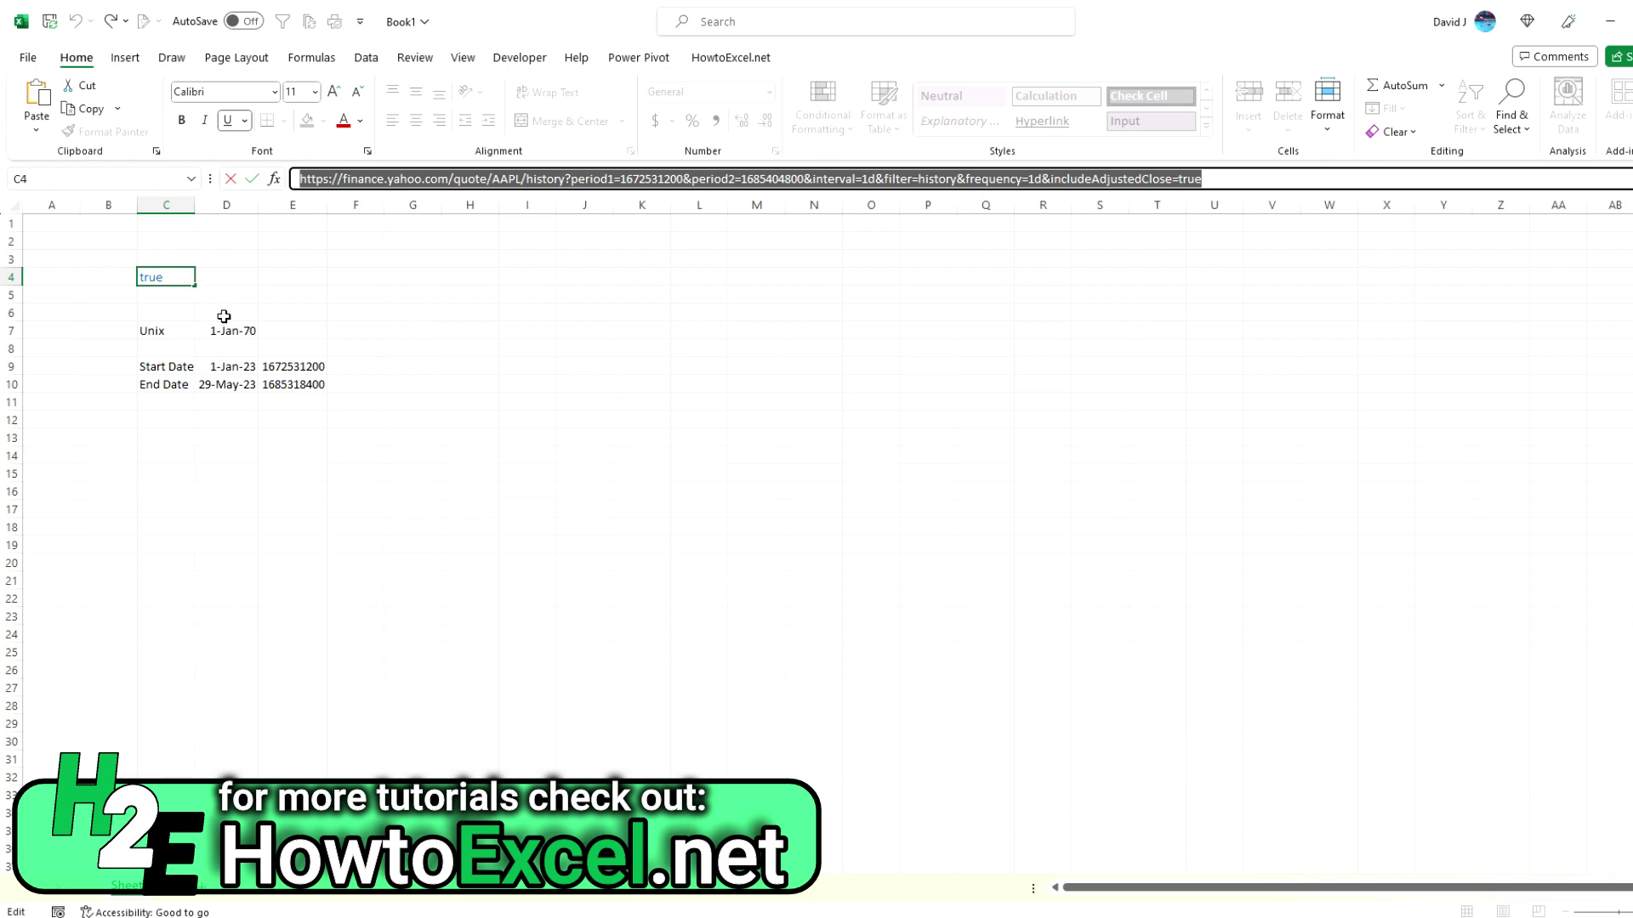
key(Escape)
click(180, 296)
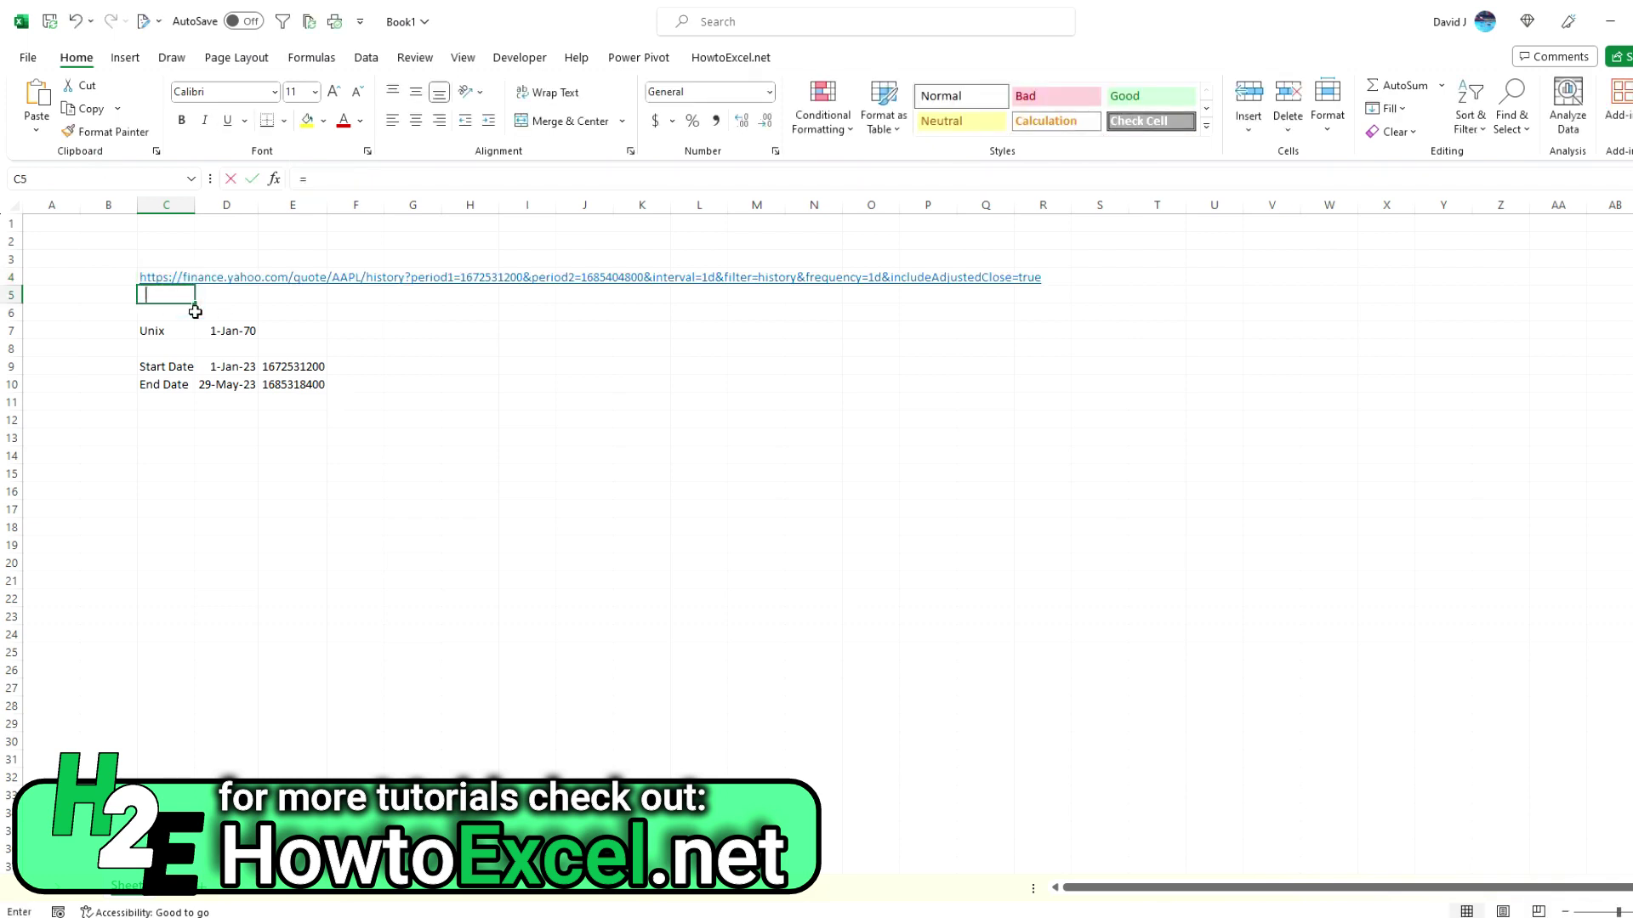
text(=")
key(ctrl+v)
text(")
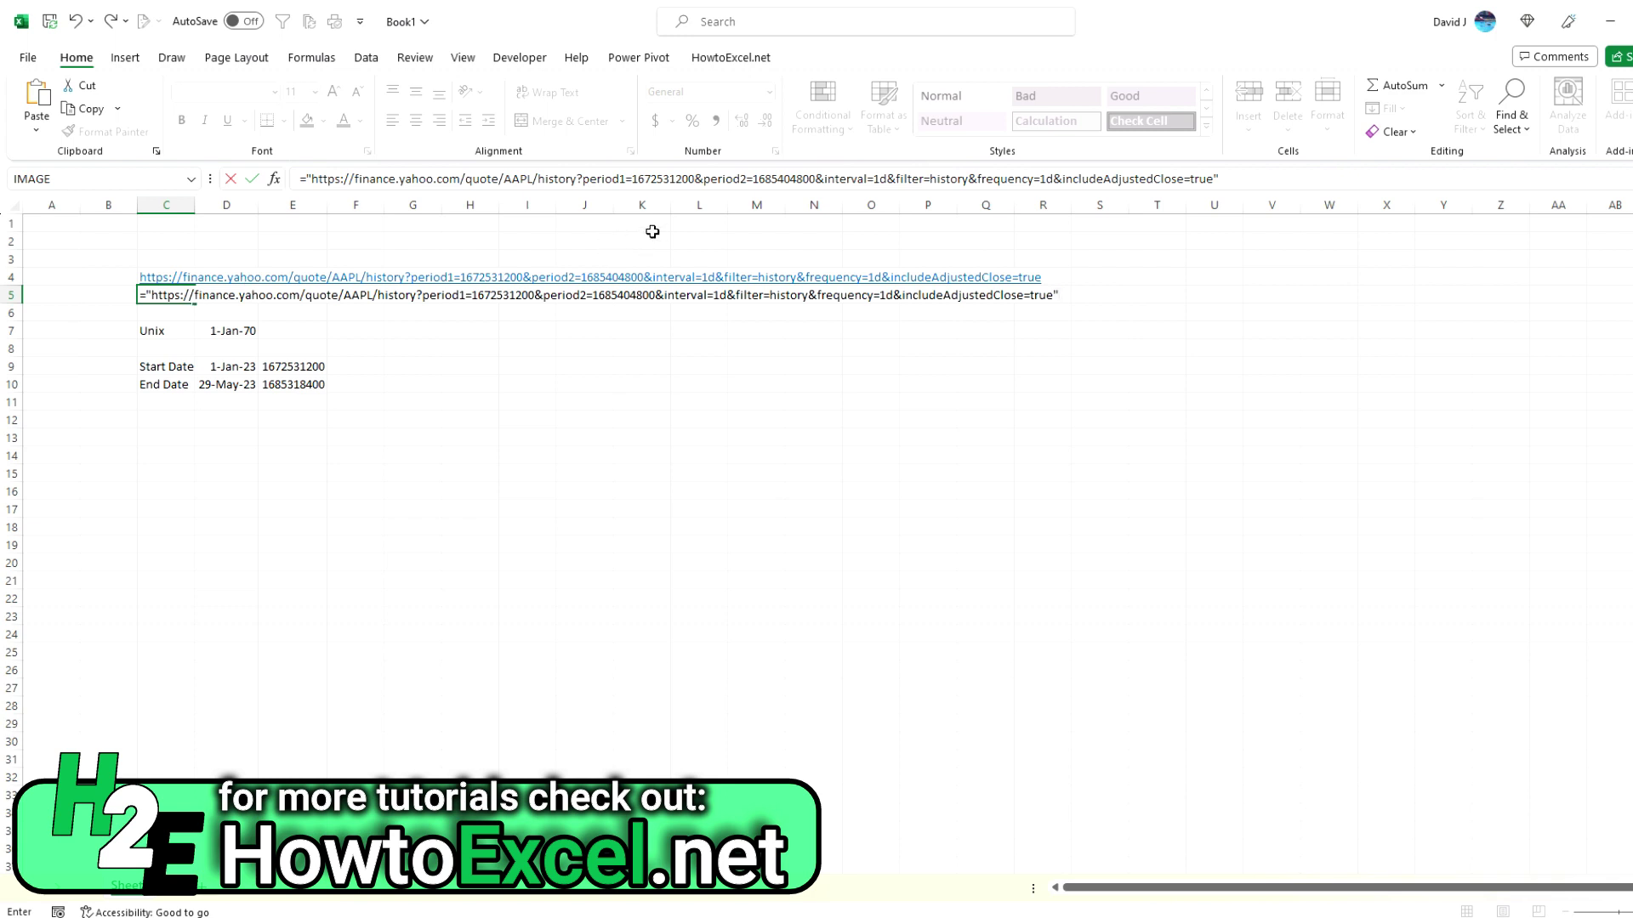
- Replace the hard-coded period1 timestamp with a "&E9&" reference
click(633, 180)
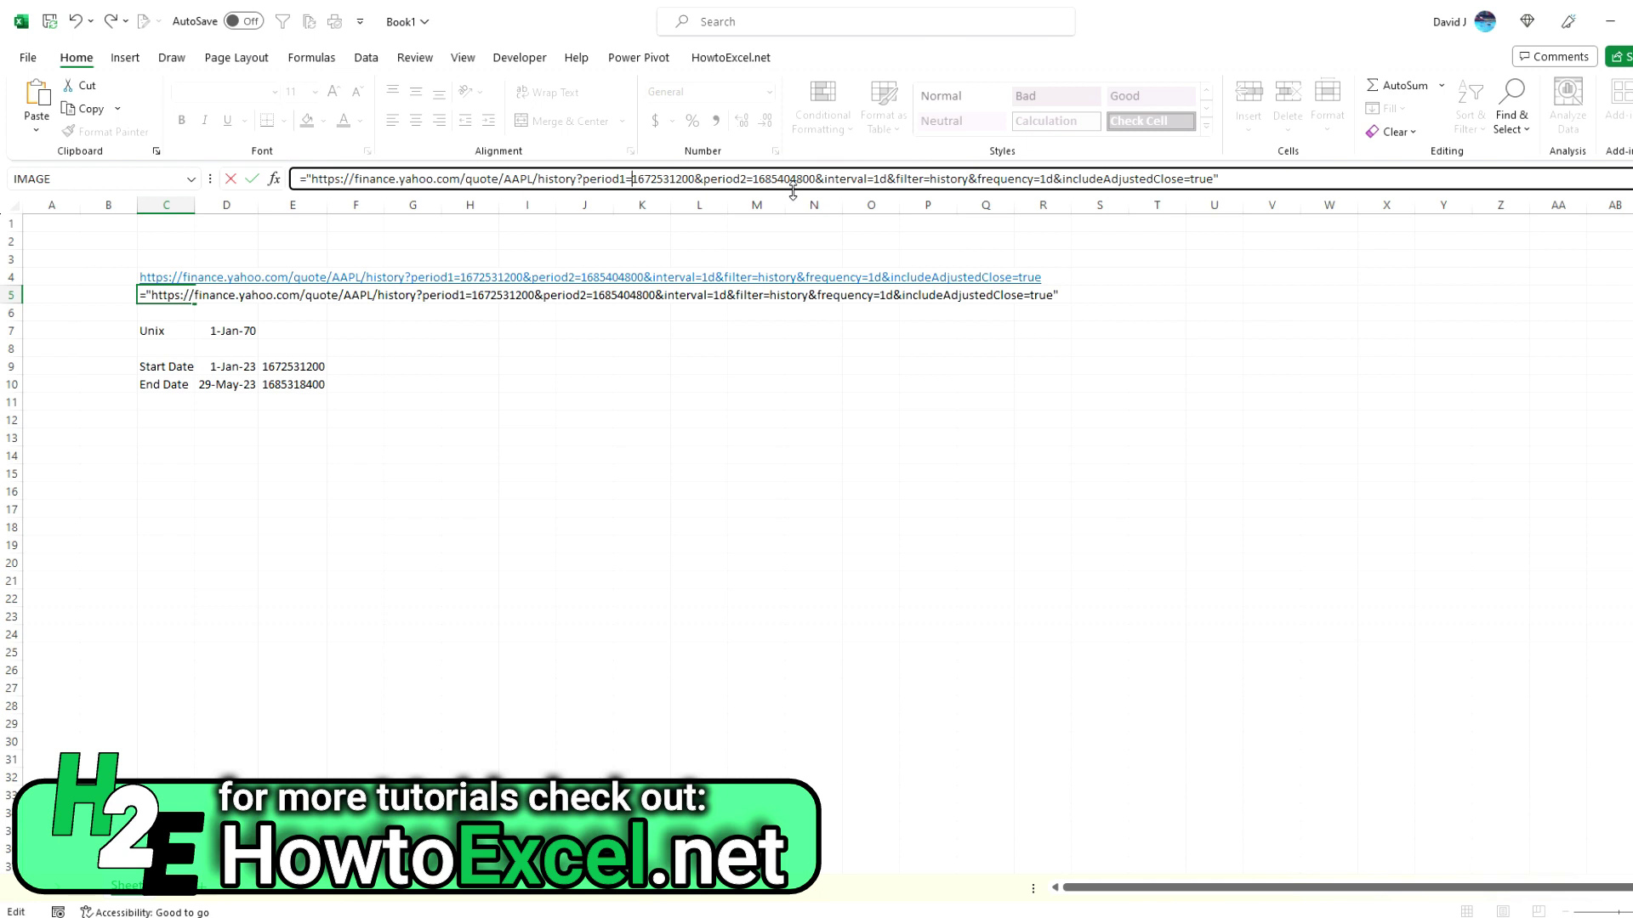
text(")
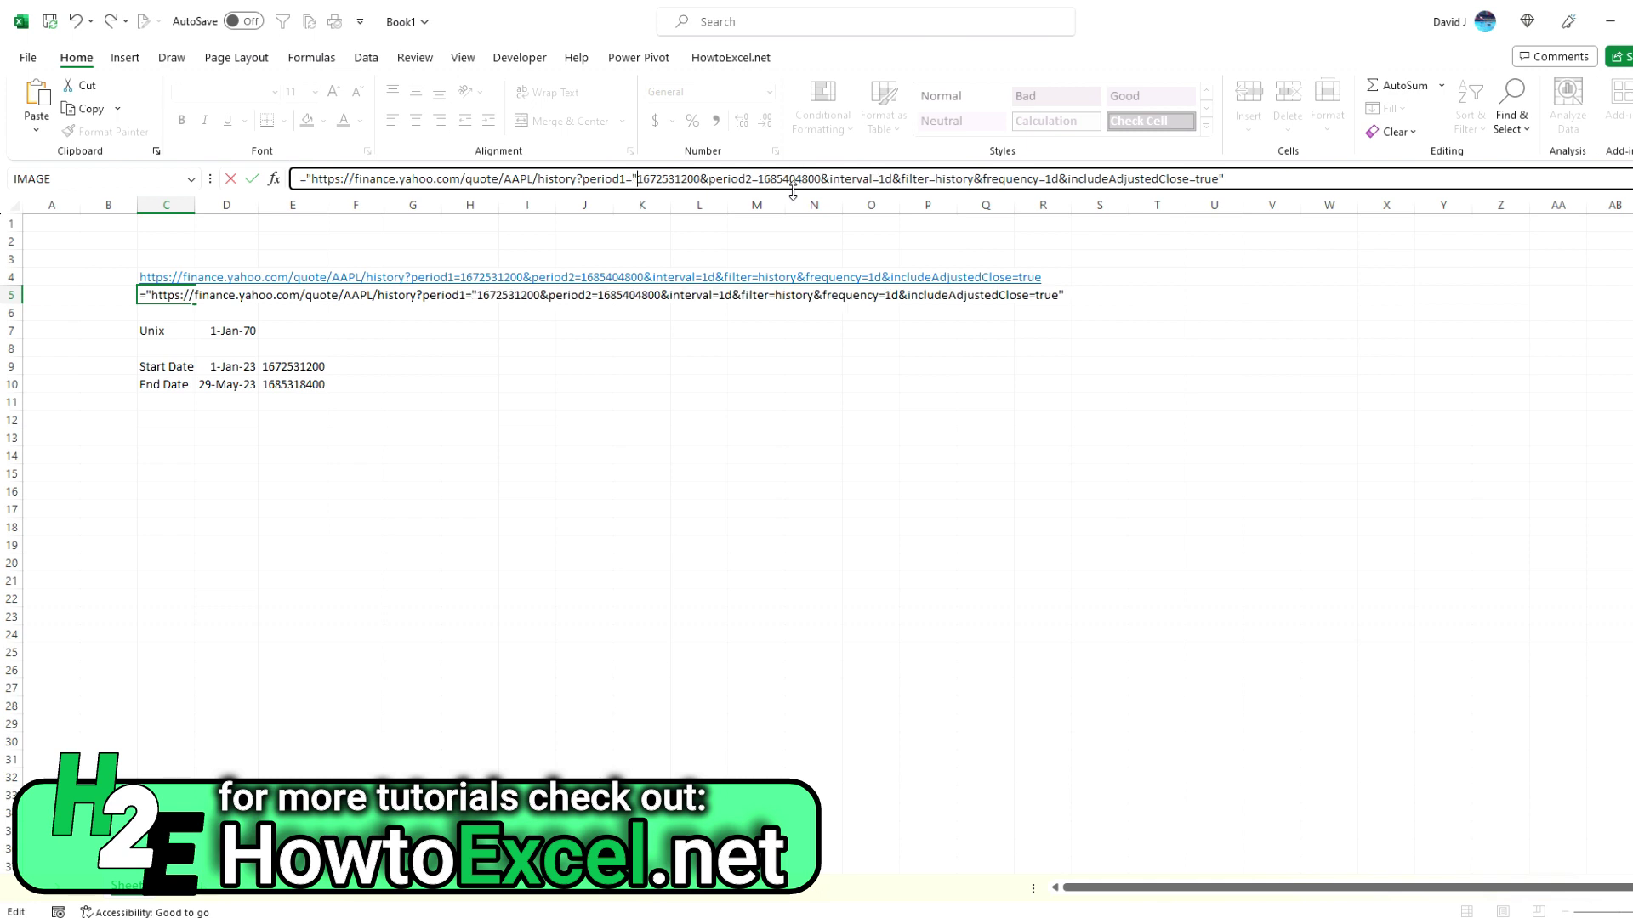
text(&)
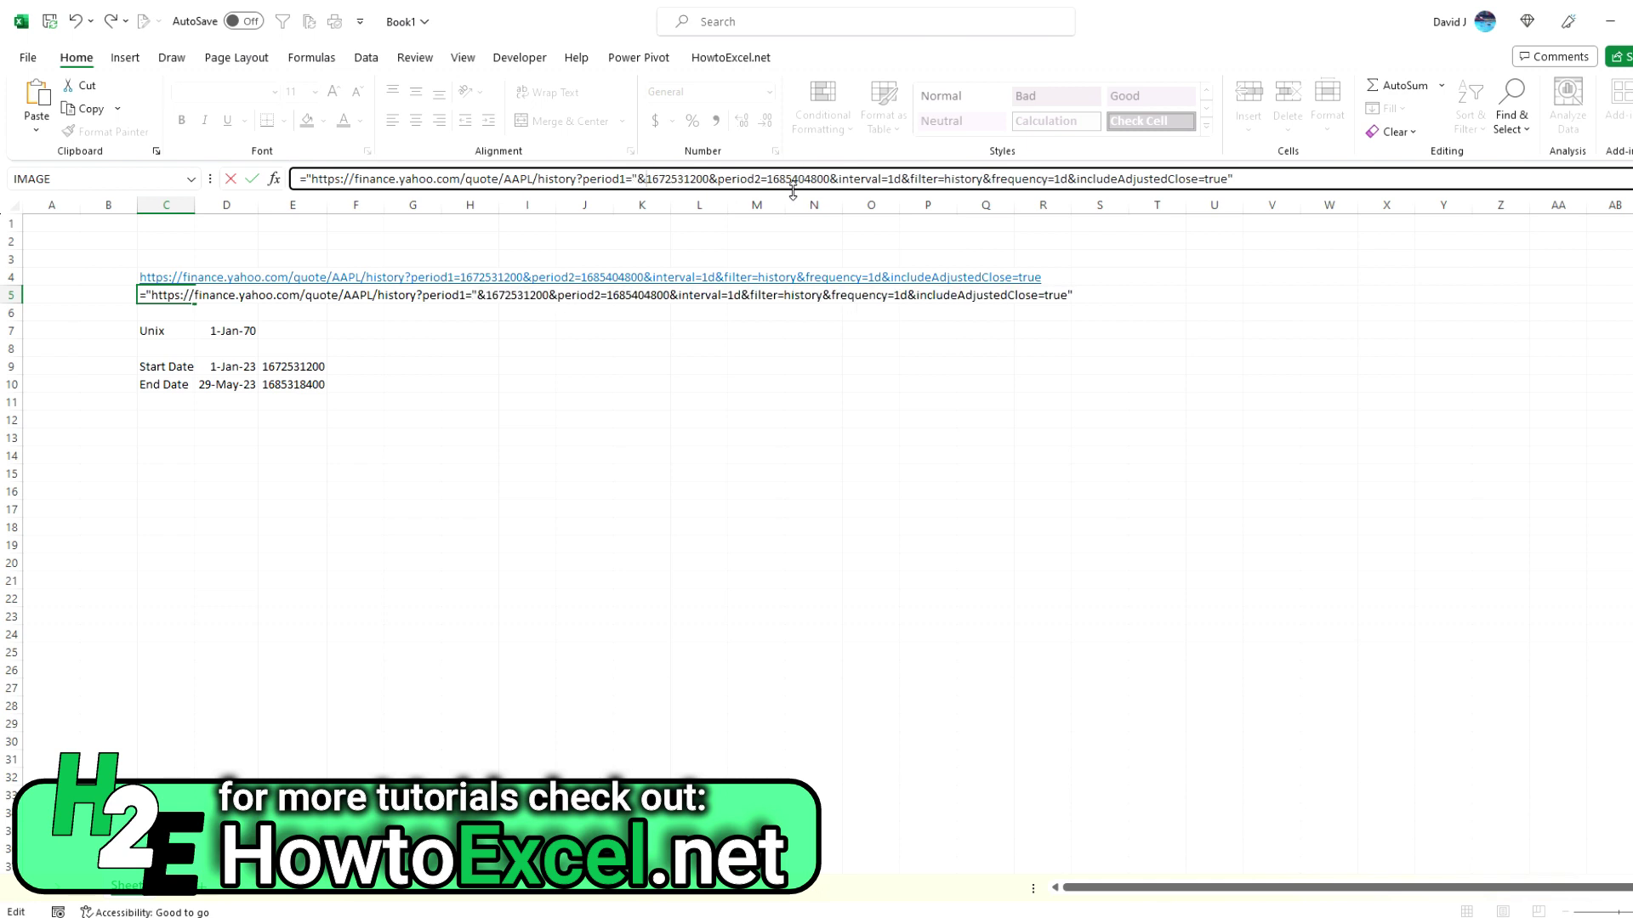
click(321, 365)
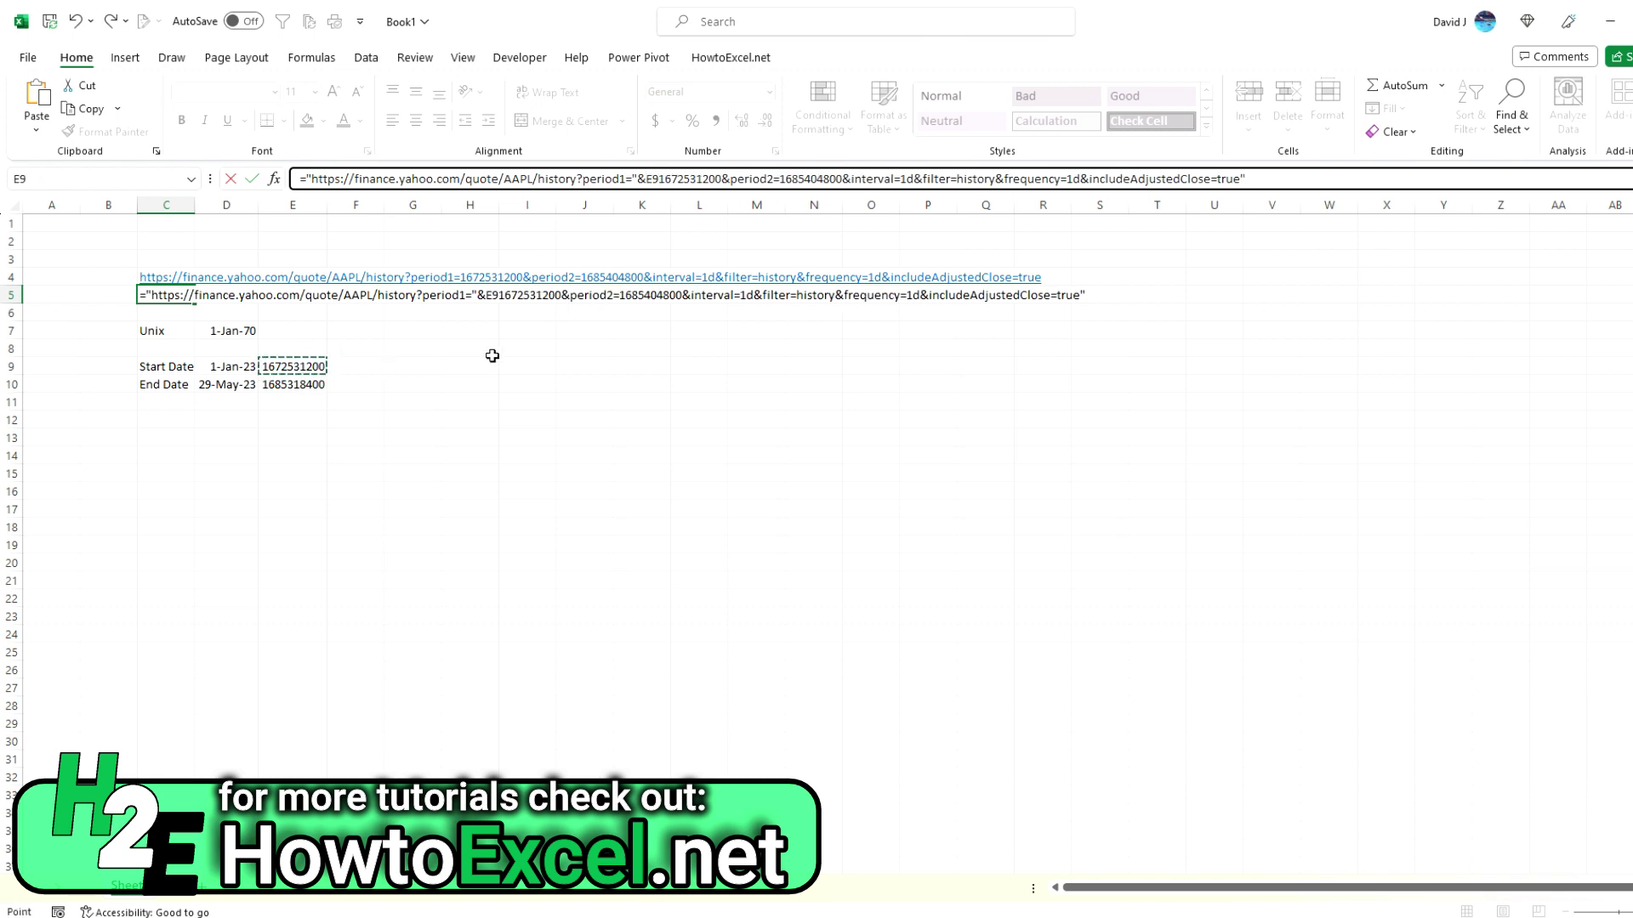
text(&")
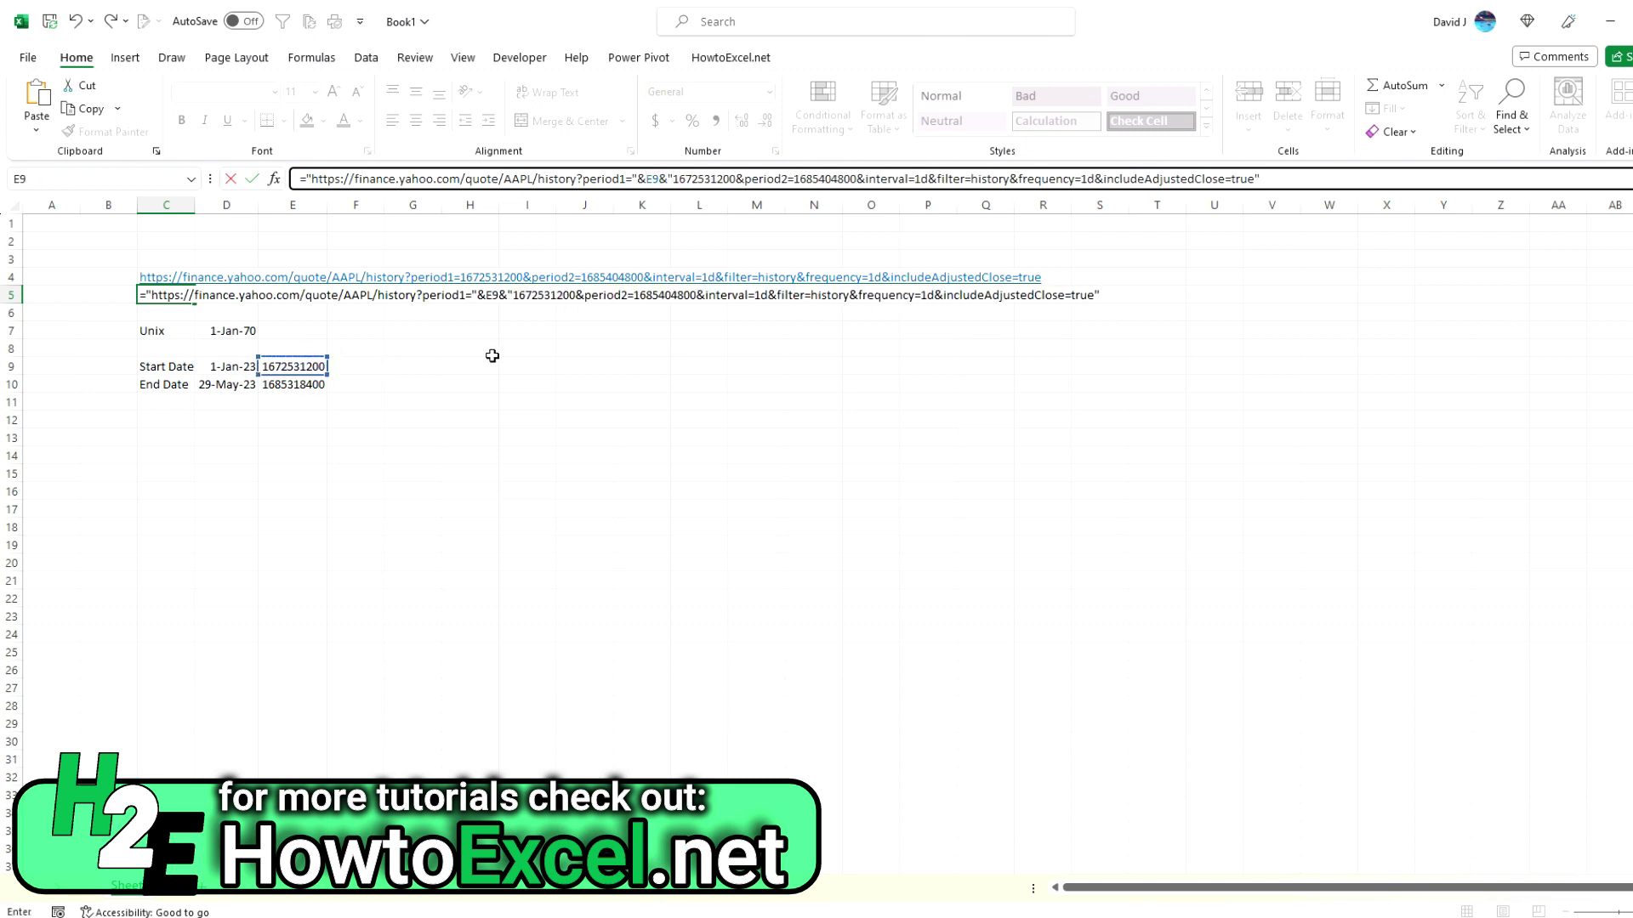
key(Delete)
key(Delete)
key(Delete)
key(Delete)
key(Delete)
key(Delete)
key(Delete)
key(Delete)
key(Delete)
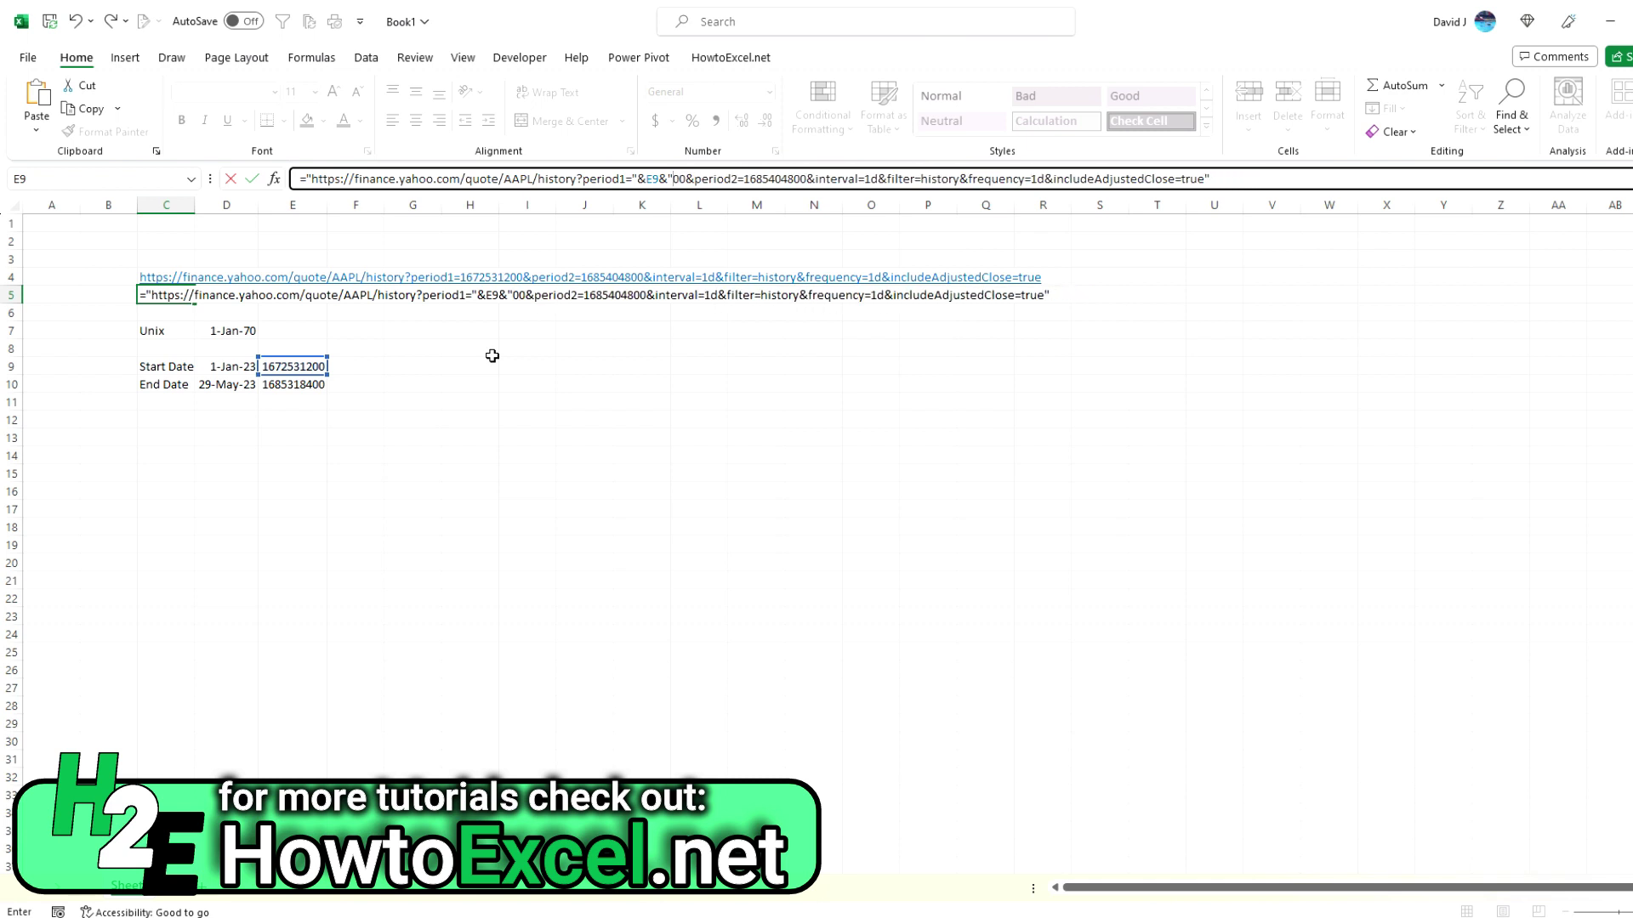
key(Delete)
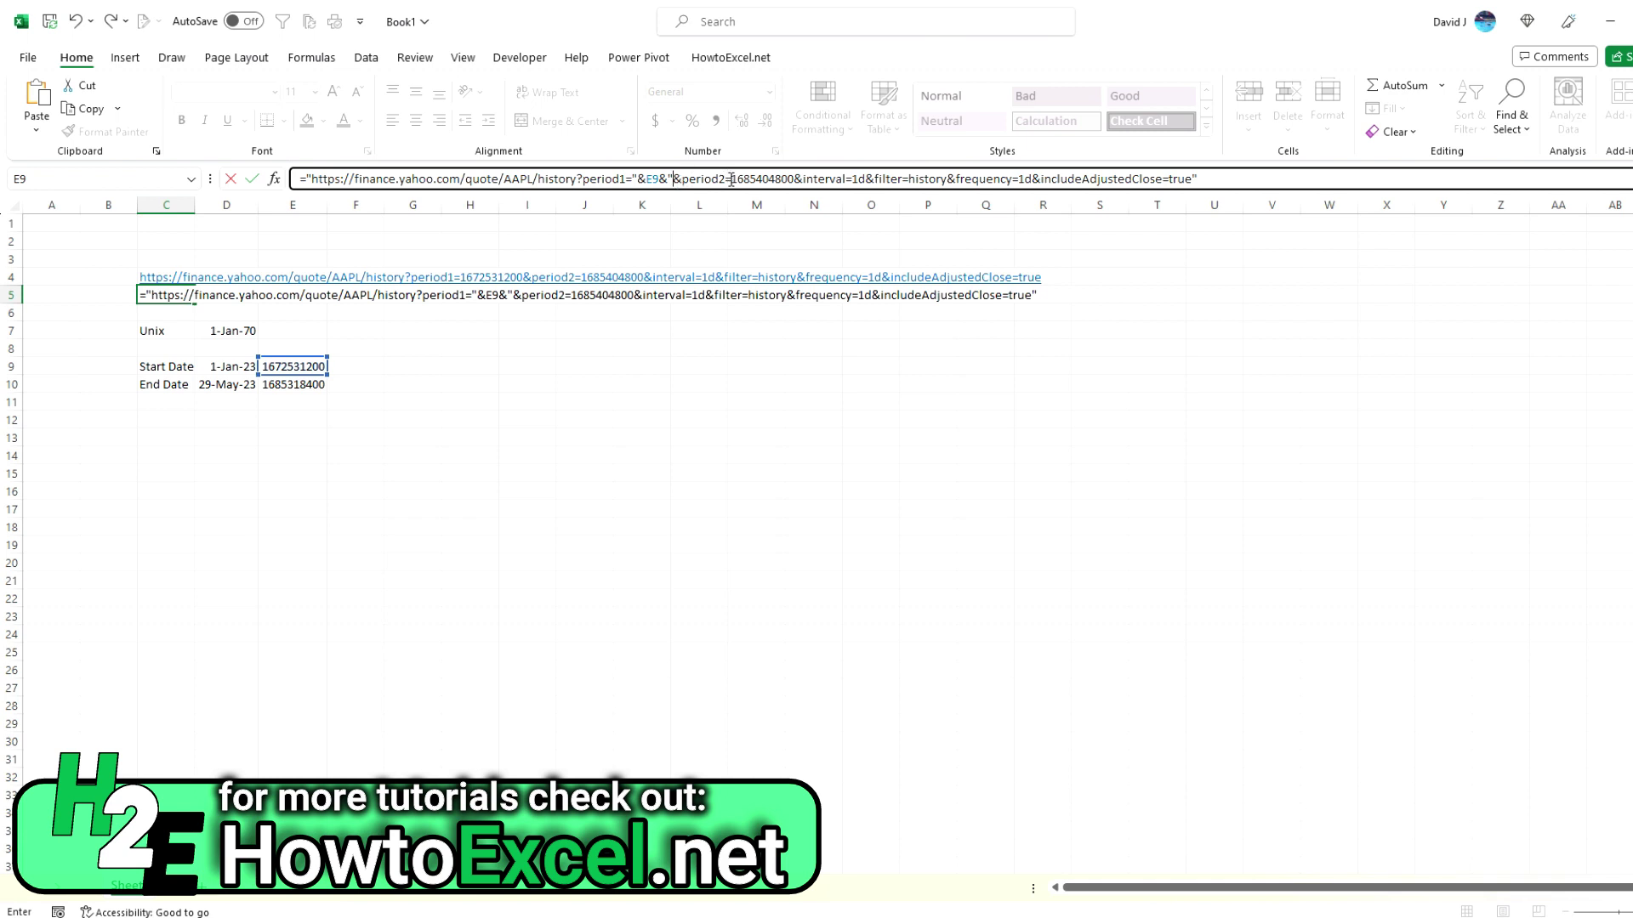
- Replace the period2 timestamp with "&E10&" and confirm the C5 formula
click(907, 176)
text(")
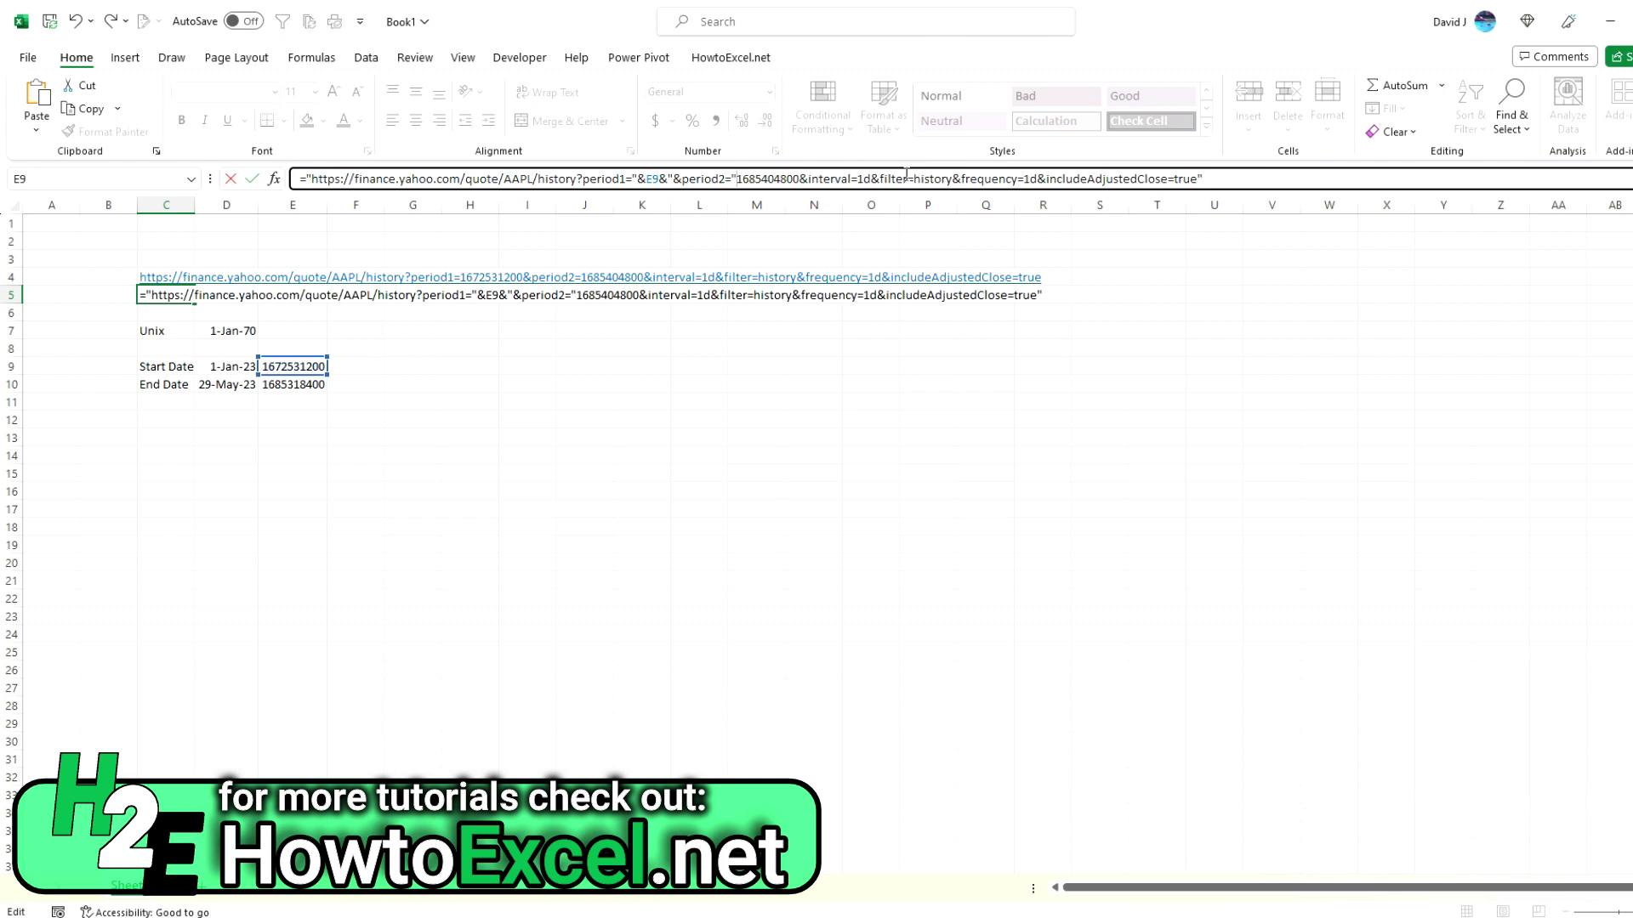
text(&)
click(290, 383)
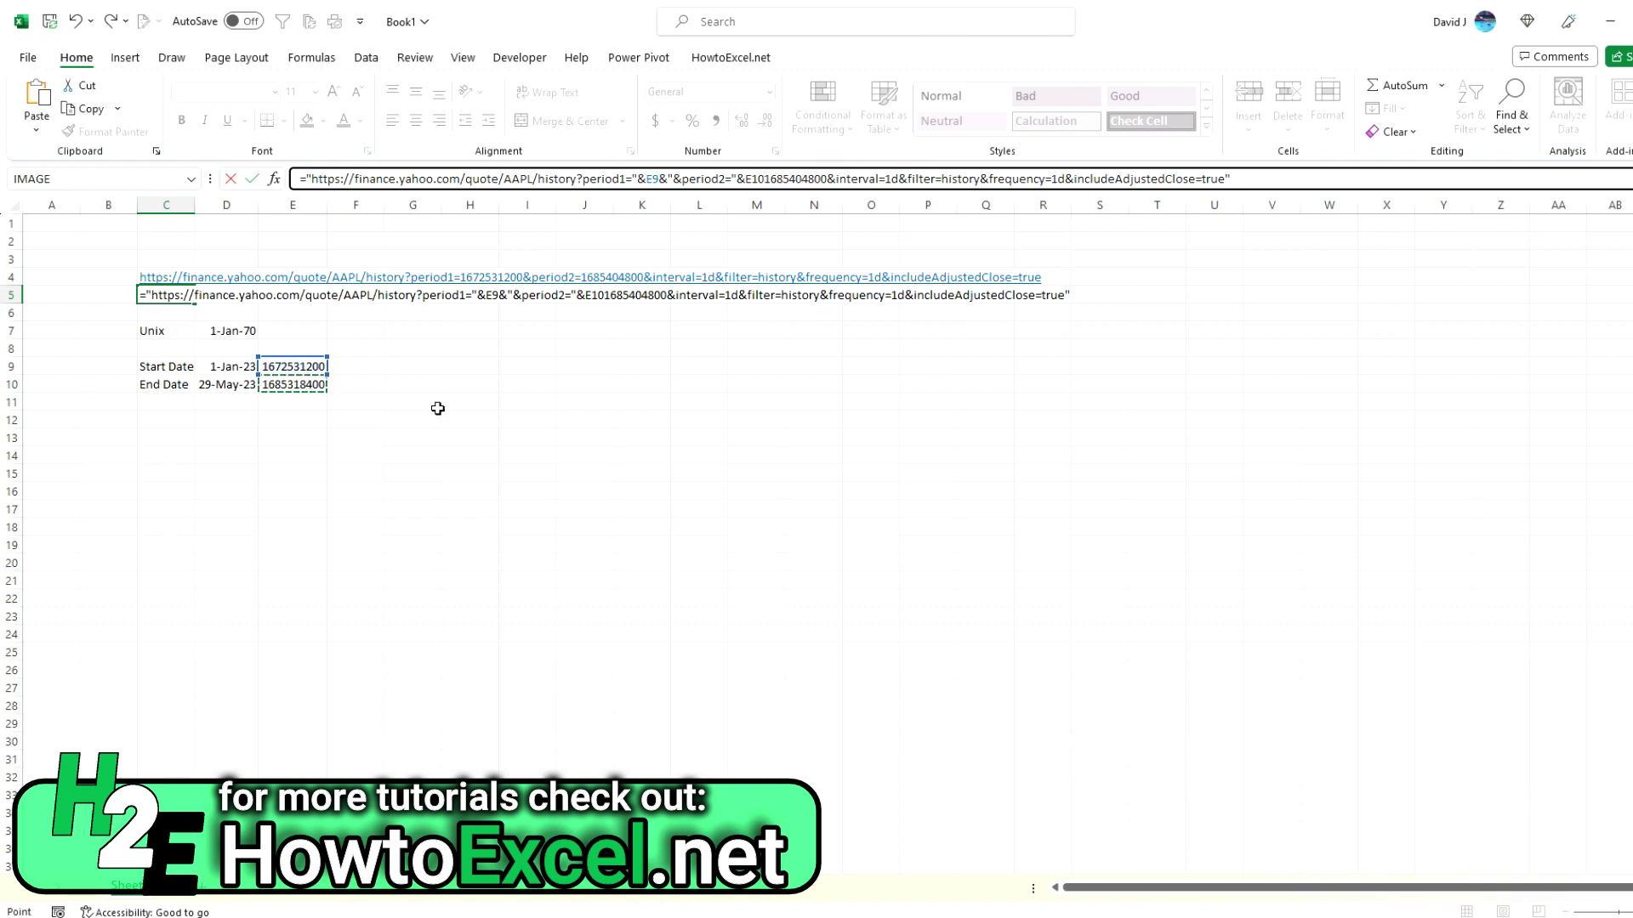
text(&)
key(Delete)
key(Delete)
key(Delete)
key(Delete)
key(Delete)
key(Delete)
text(")
key(Delete)
key(Delete)
key(Delete)
key(Delete)
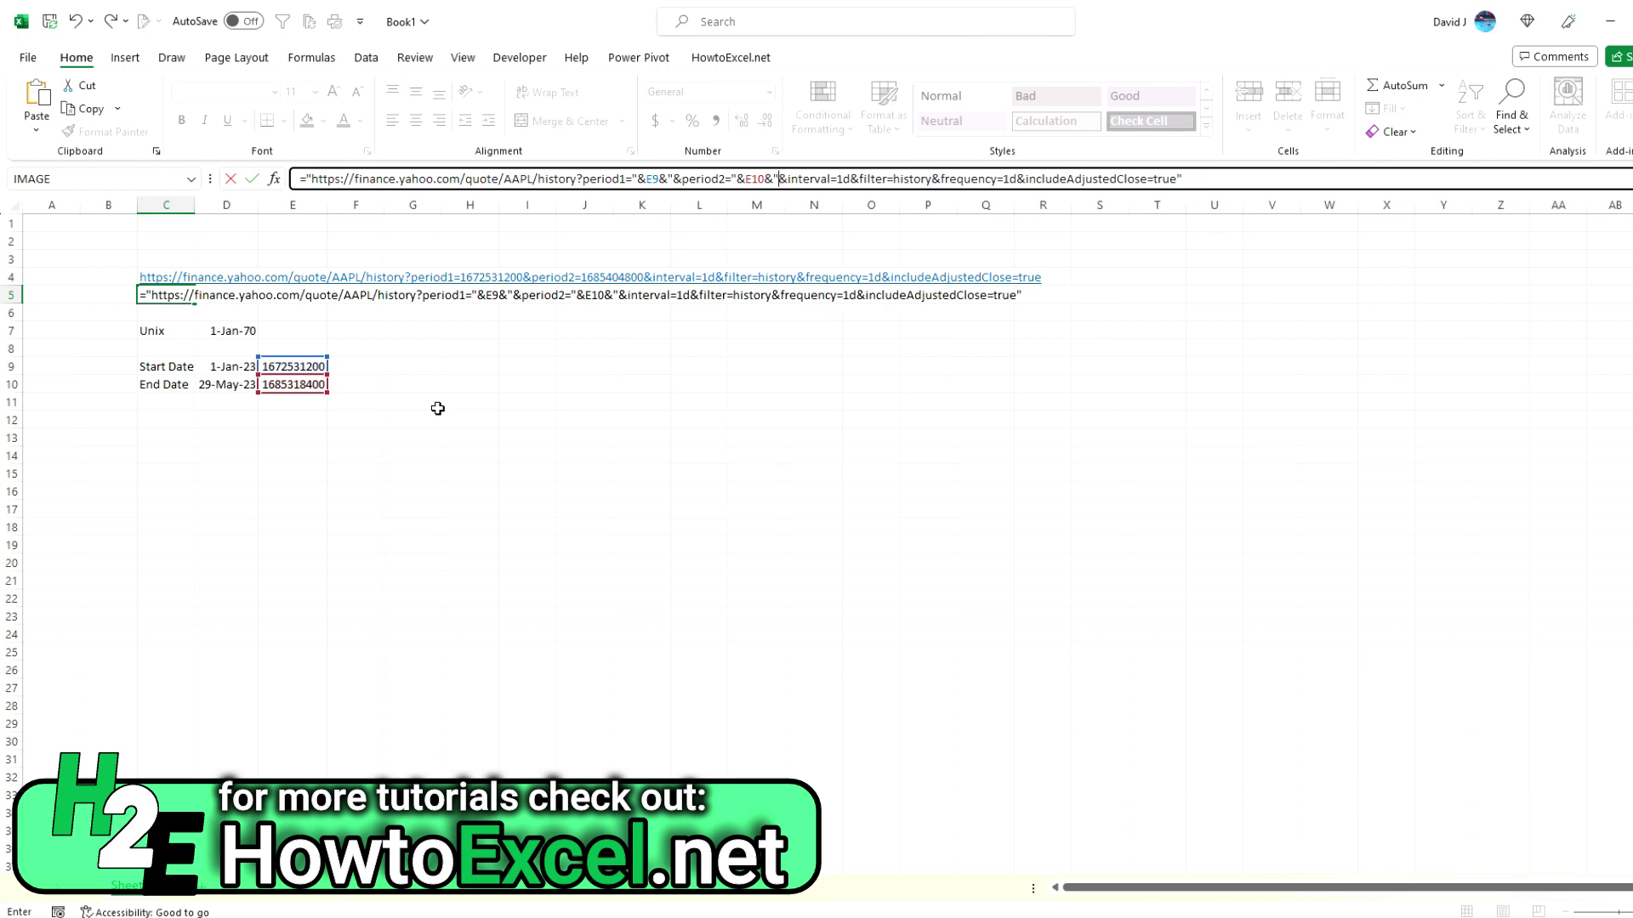
key(Return)
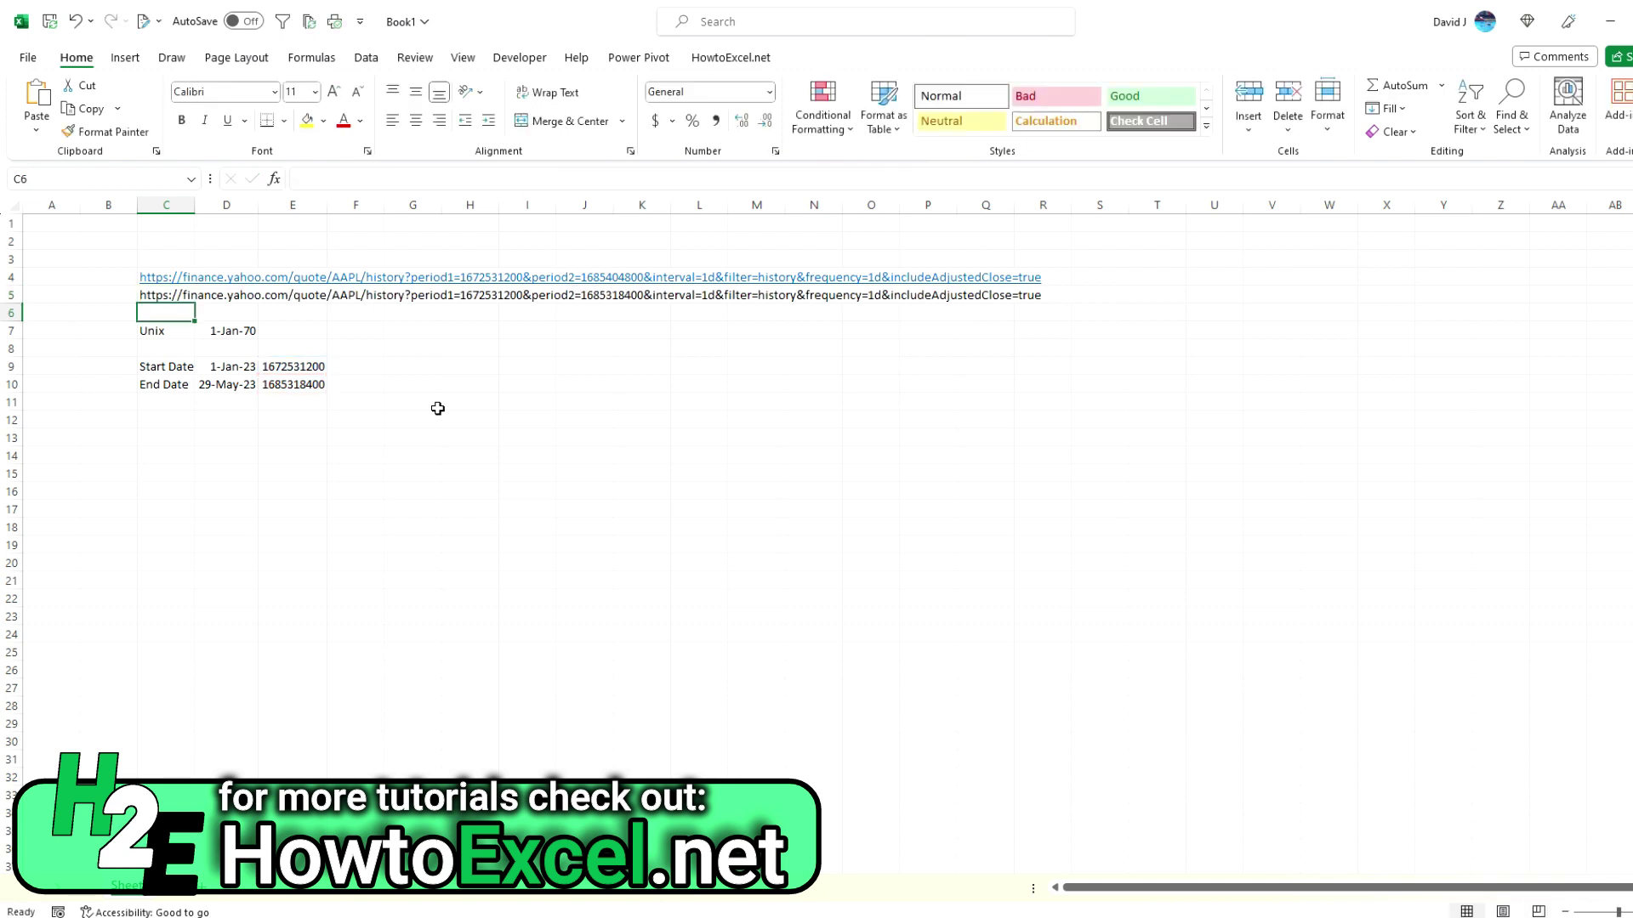
key(Up)
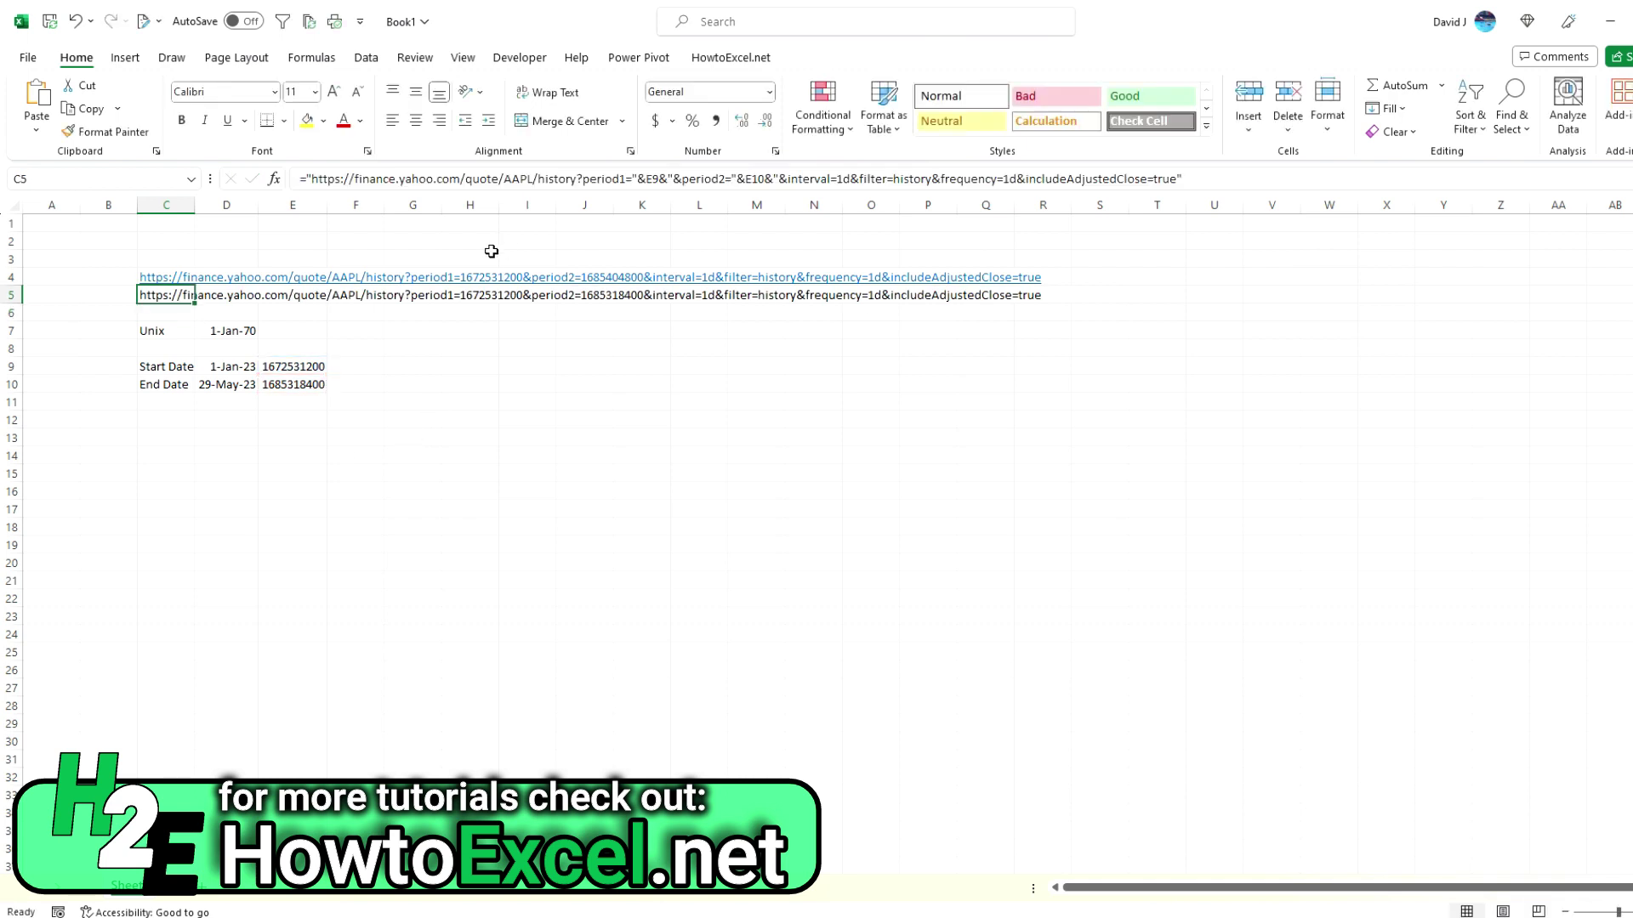
- Review C5's formula unchanged and copy the URL it generates
drag(307, 178, 633, 181)
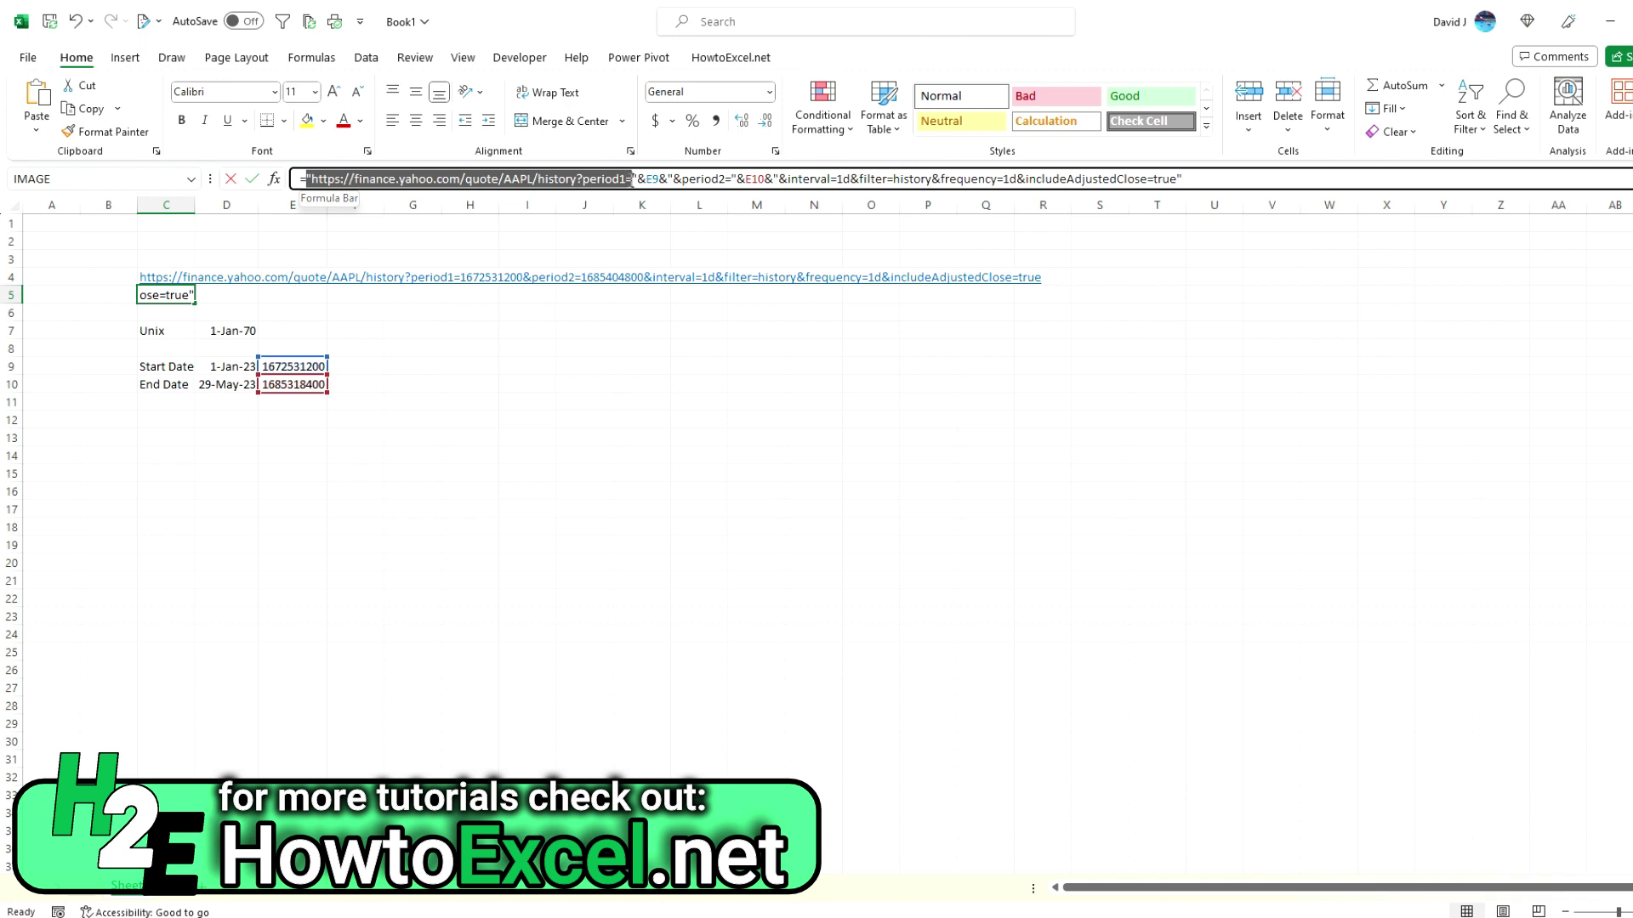
click(648, 180)
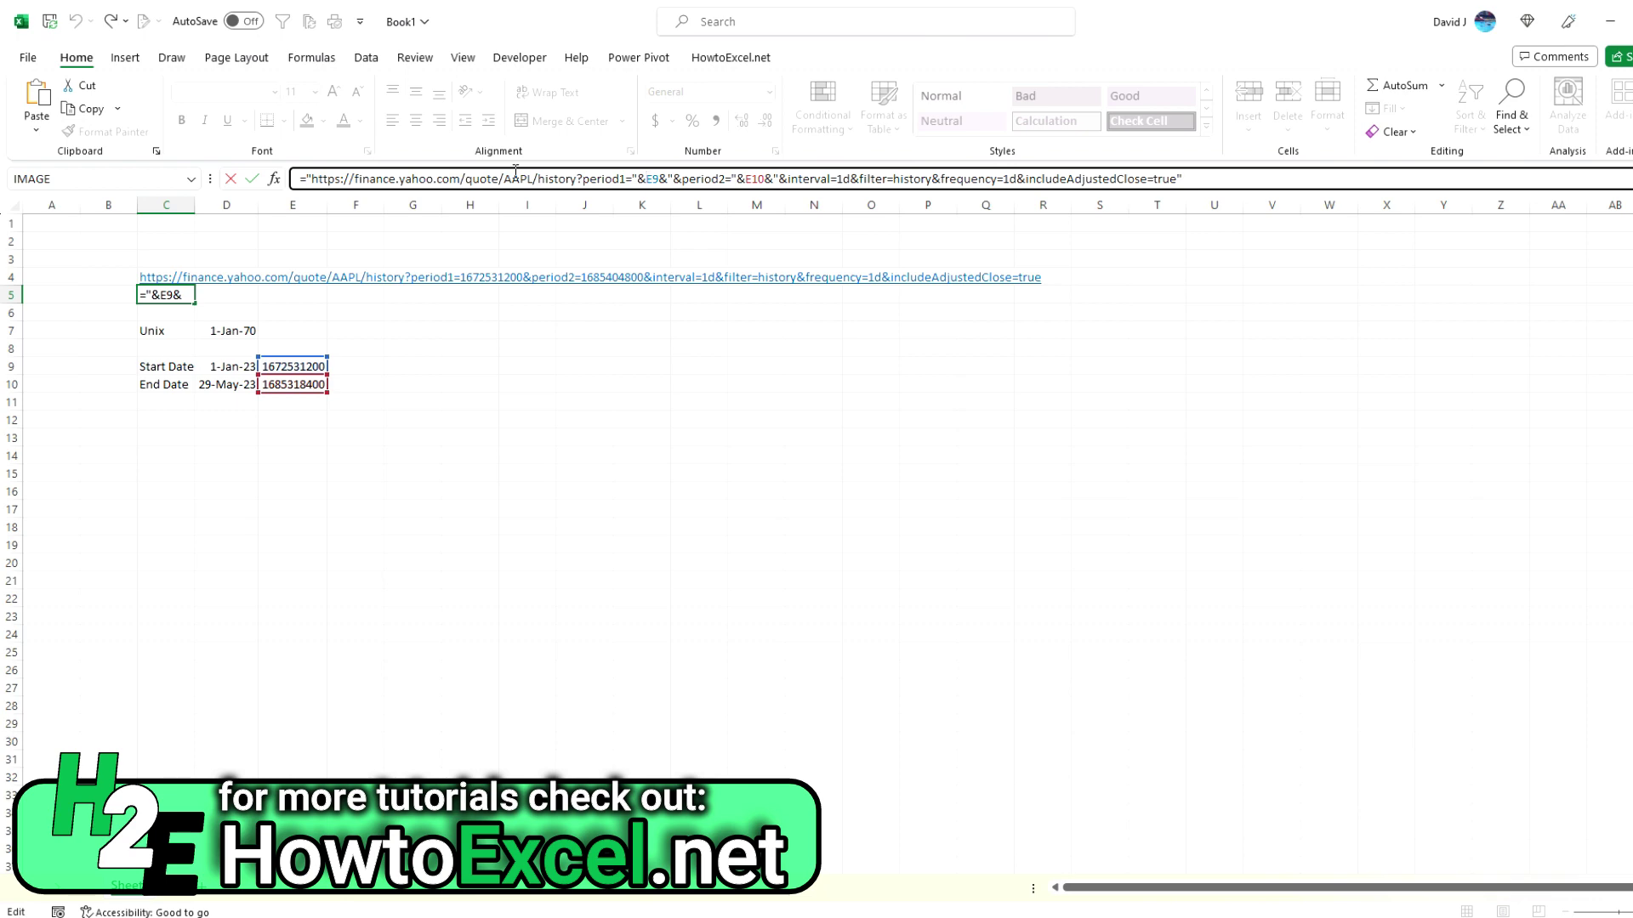
key(ctrl+Return)
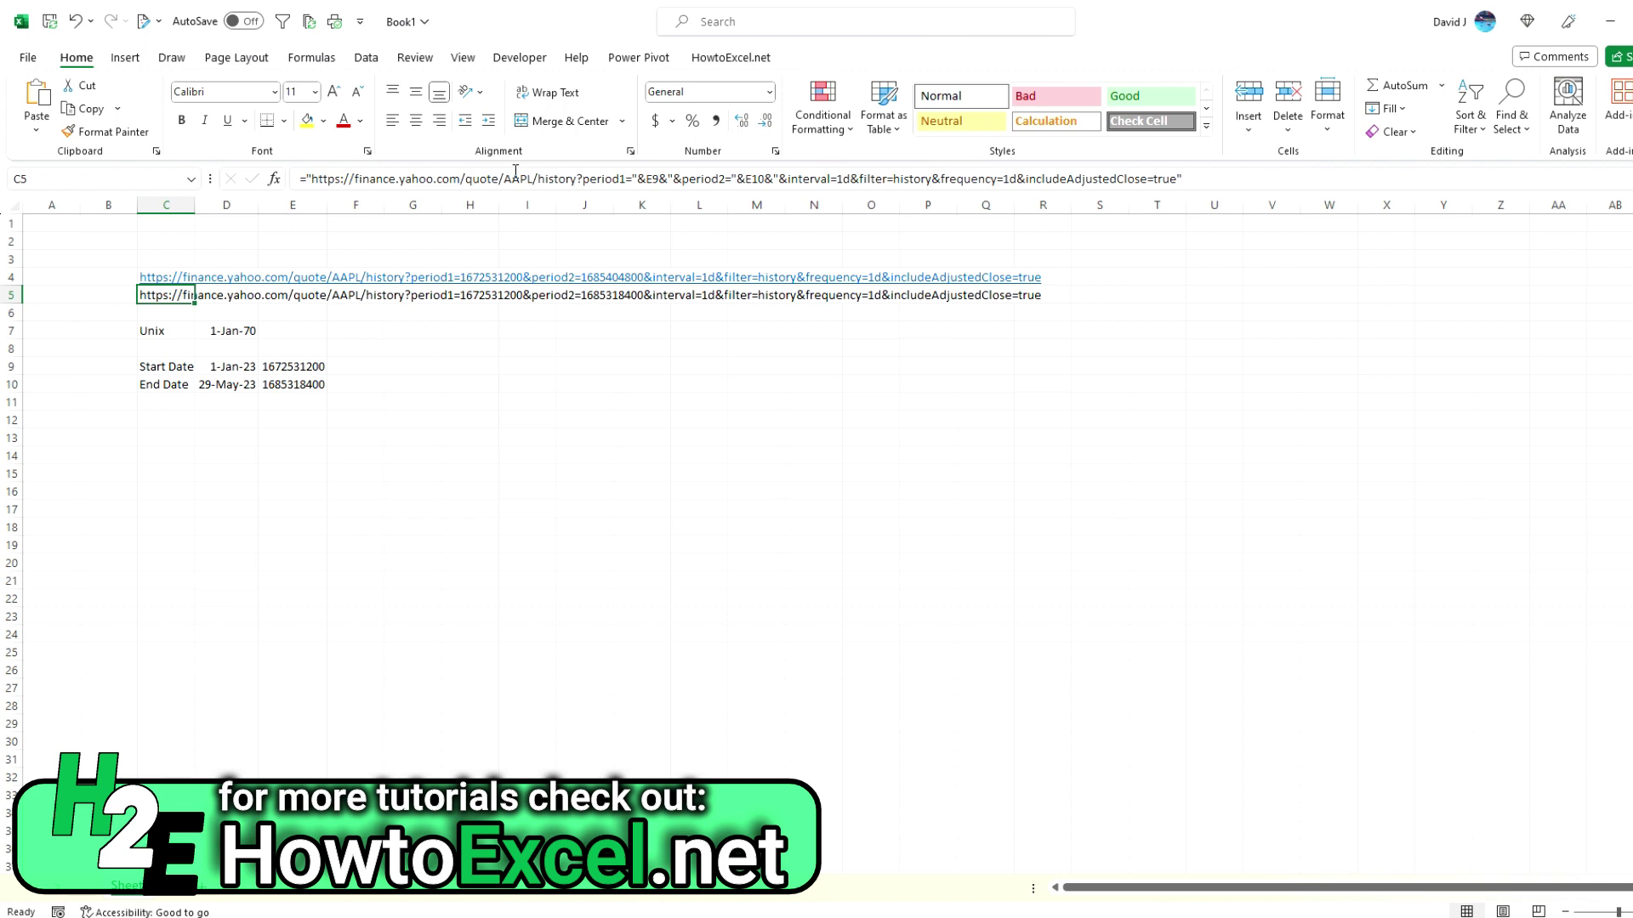
key(ctrl+c)
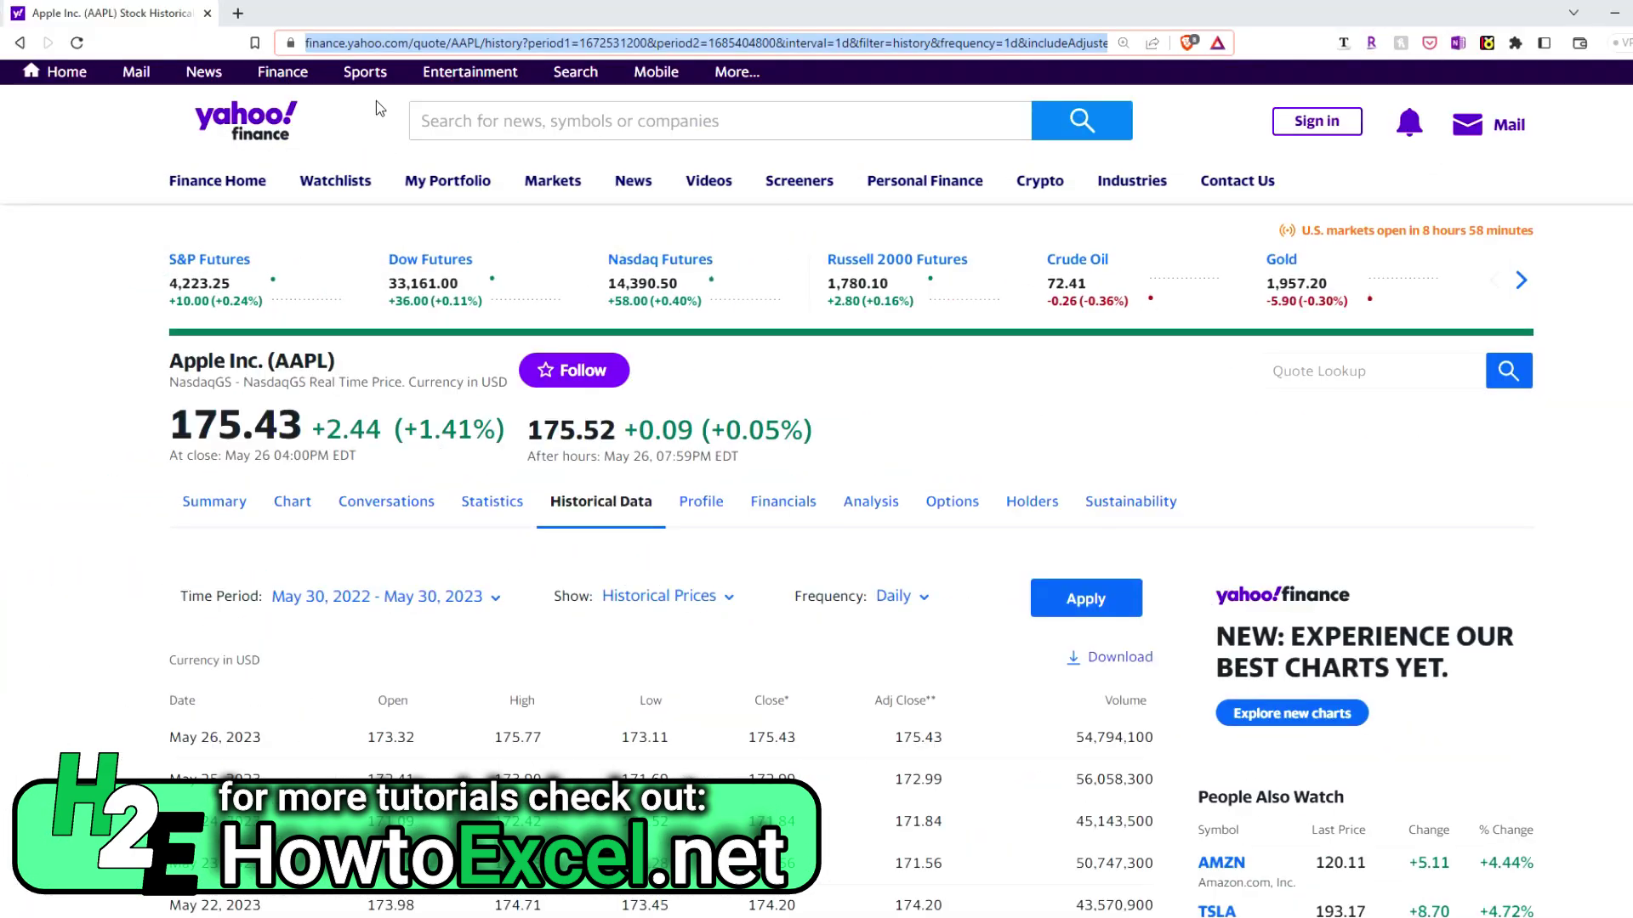
- Load the Excel-built URL in the browser's address bar
key(BackSpace)
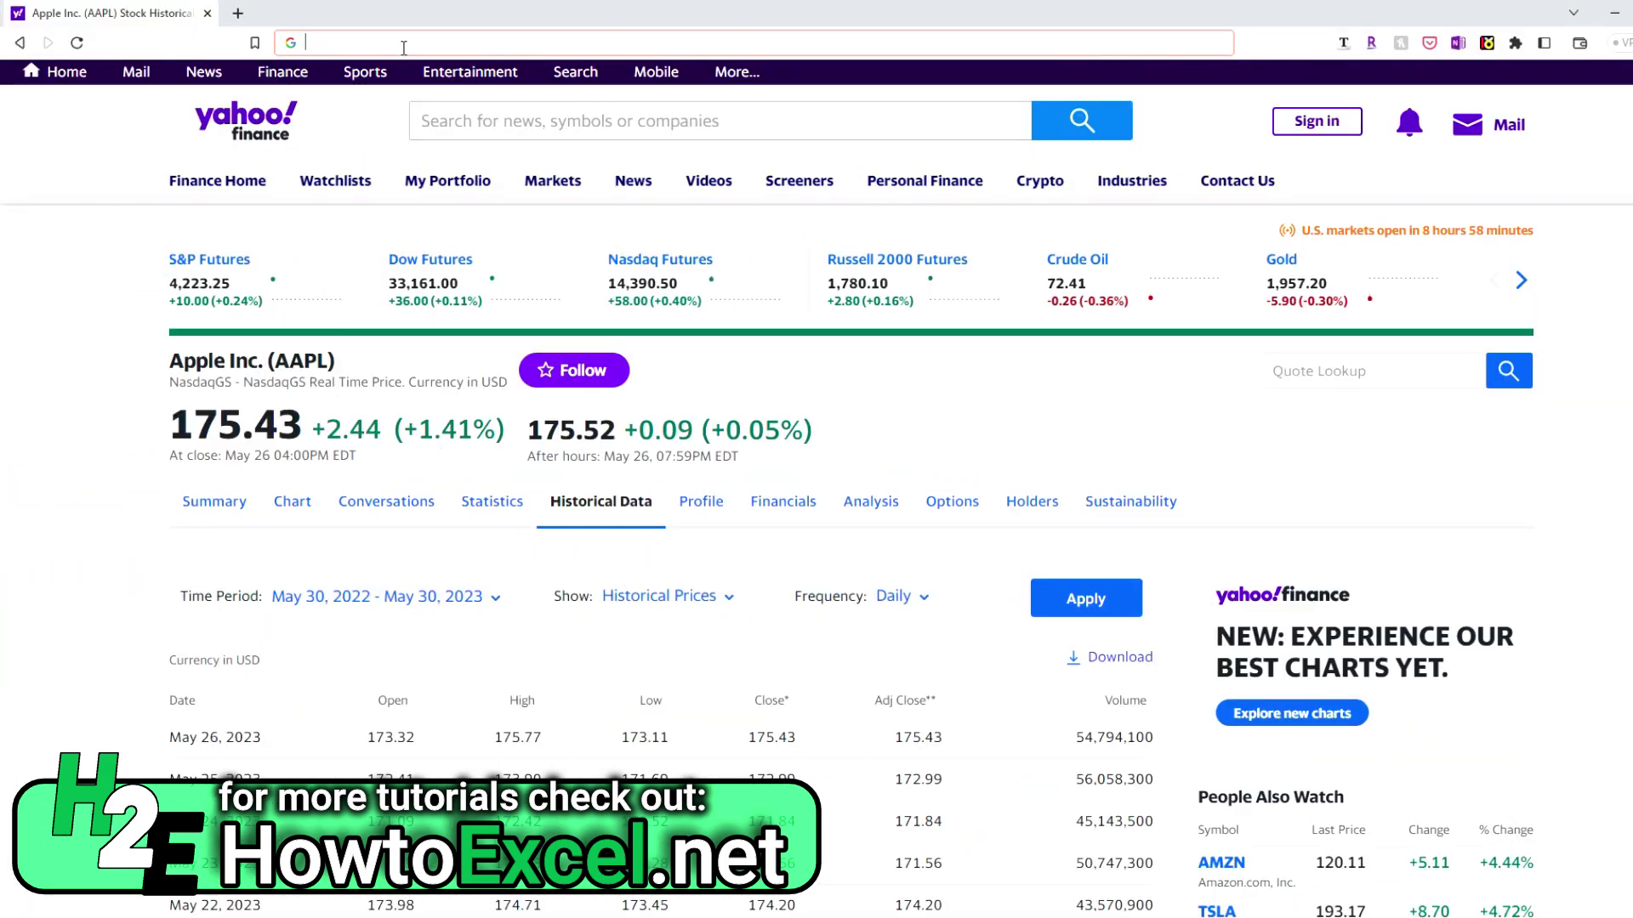
key(ctrl+v)
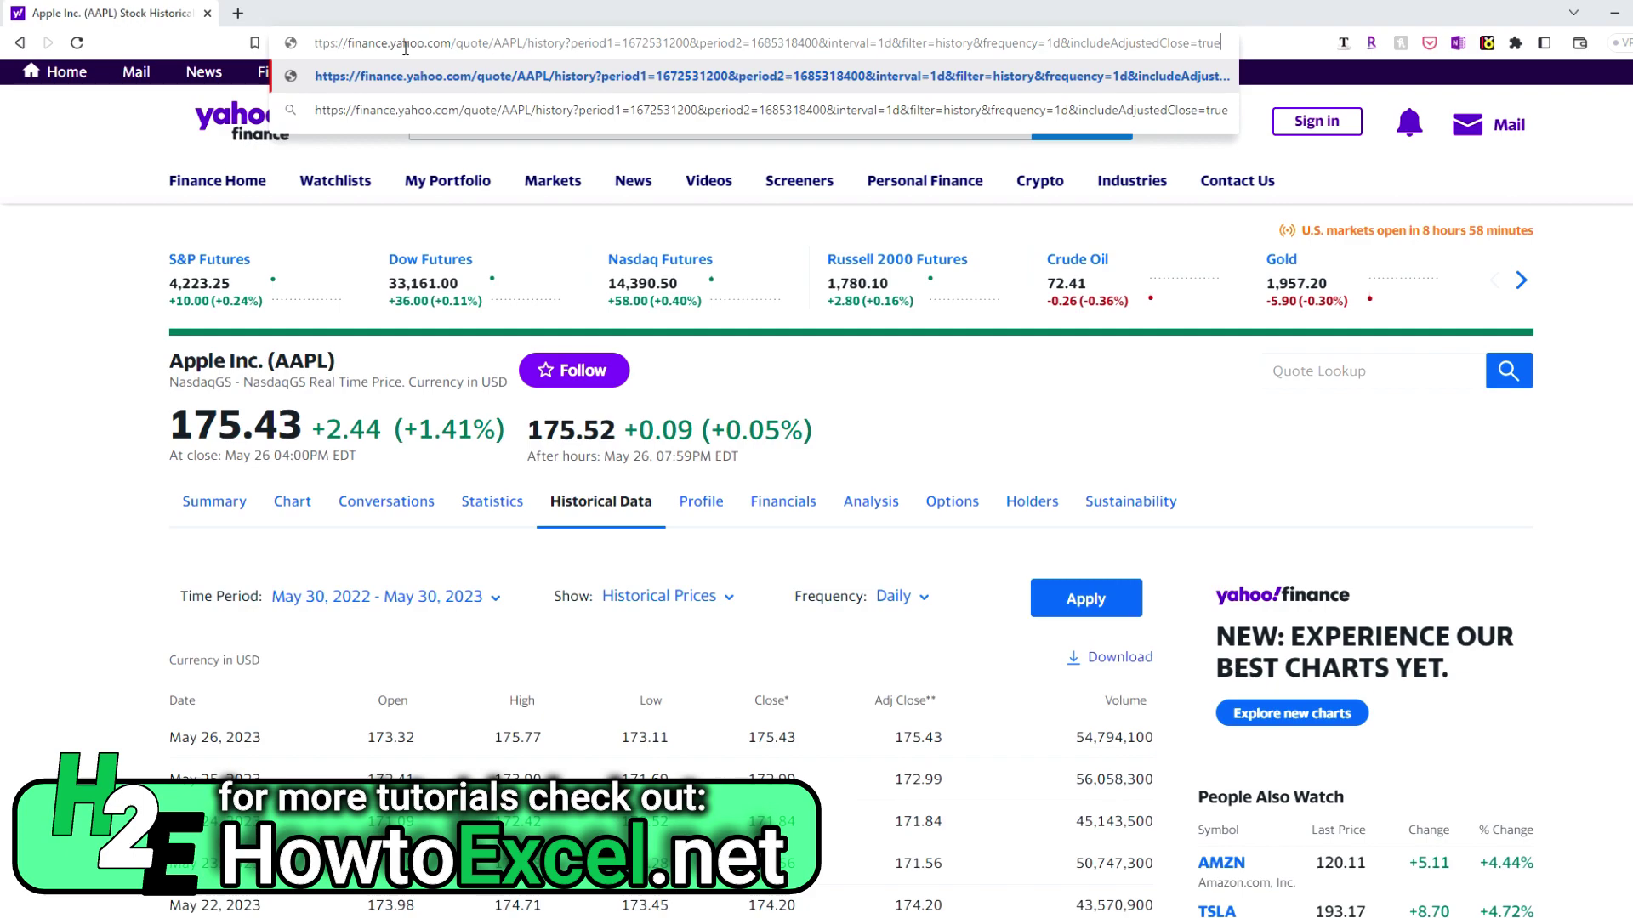
key(Return)
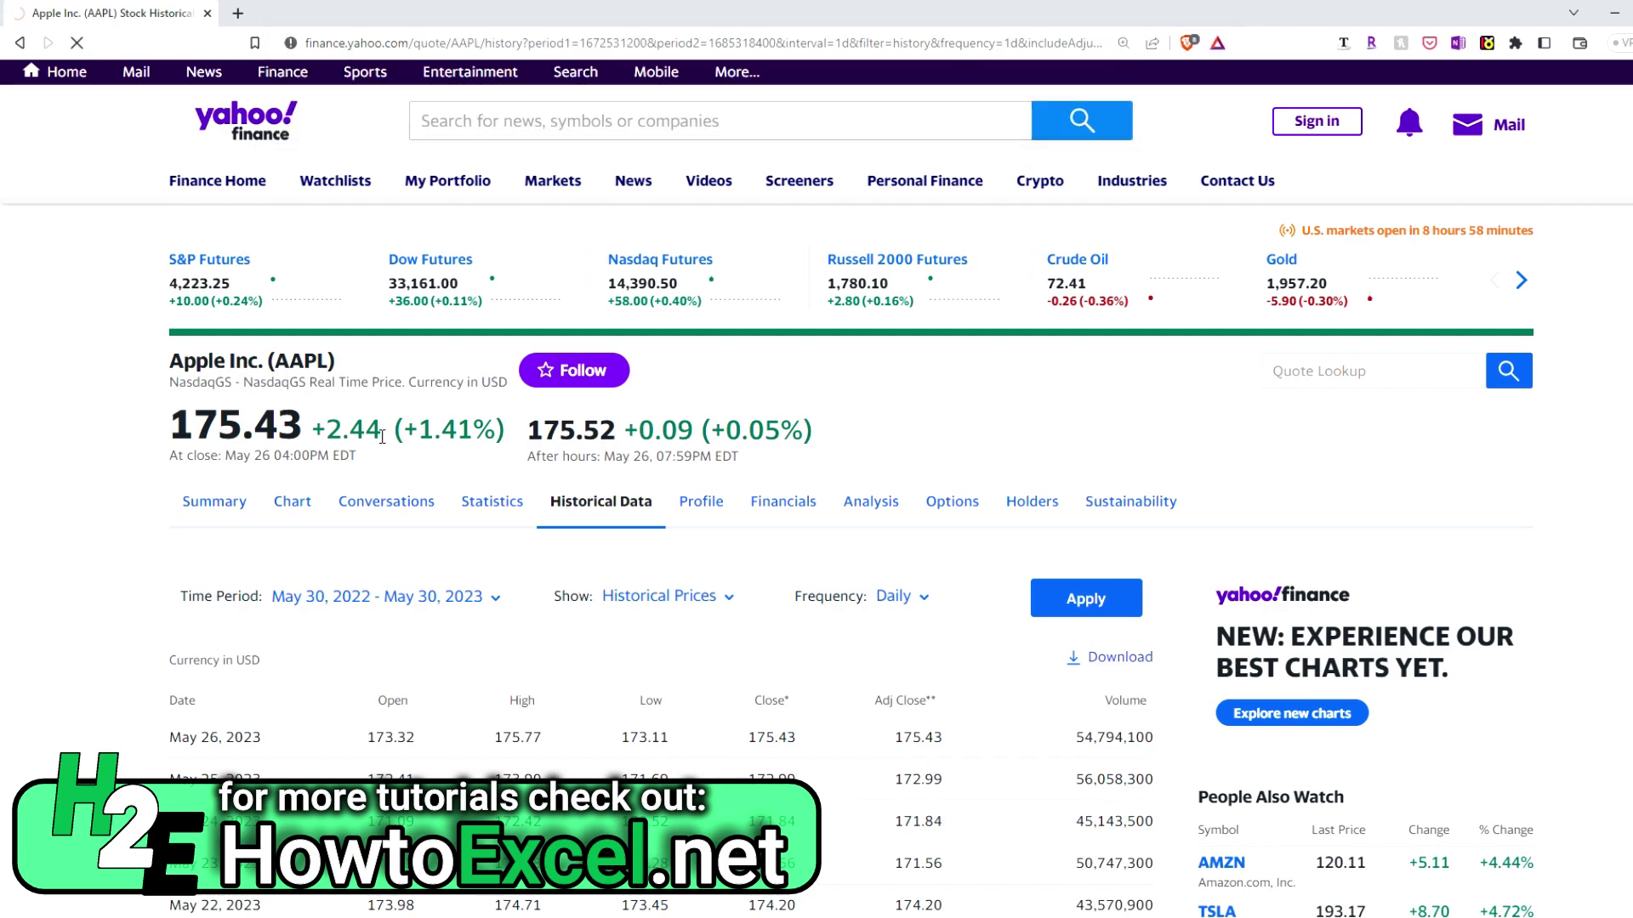
- Scroll through the January–May 2023 AAPL price table, then return to Excel
scroll(132, 529, down, 2)
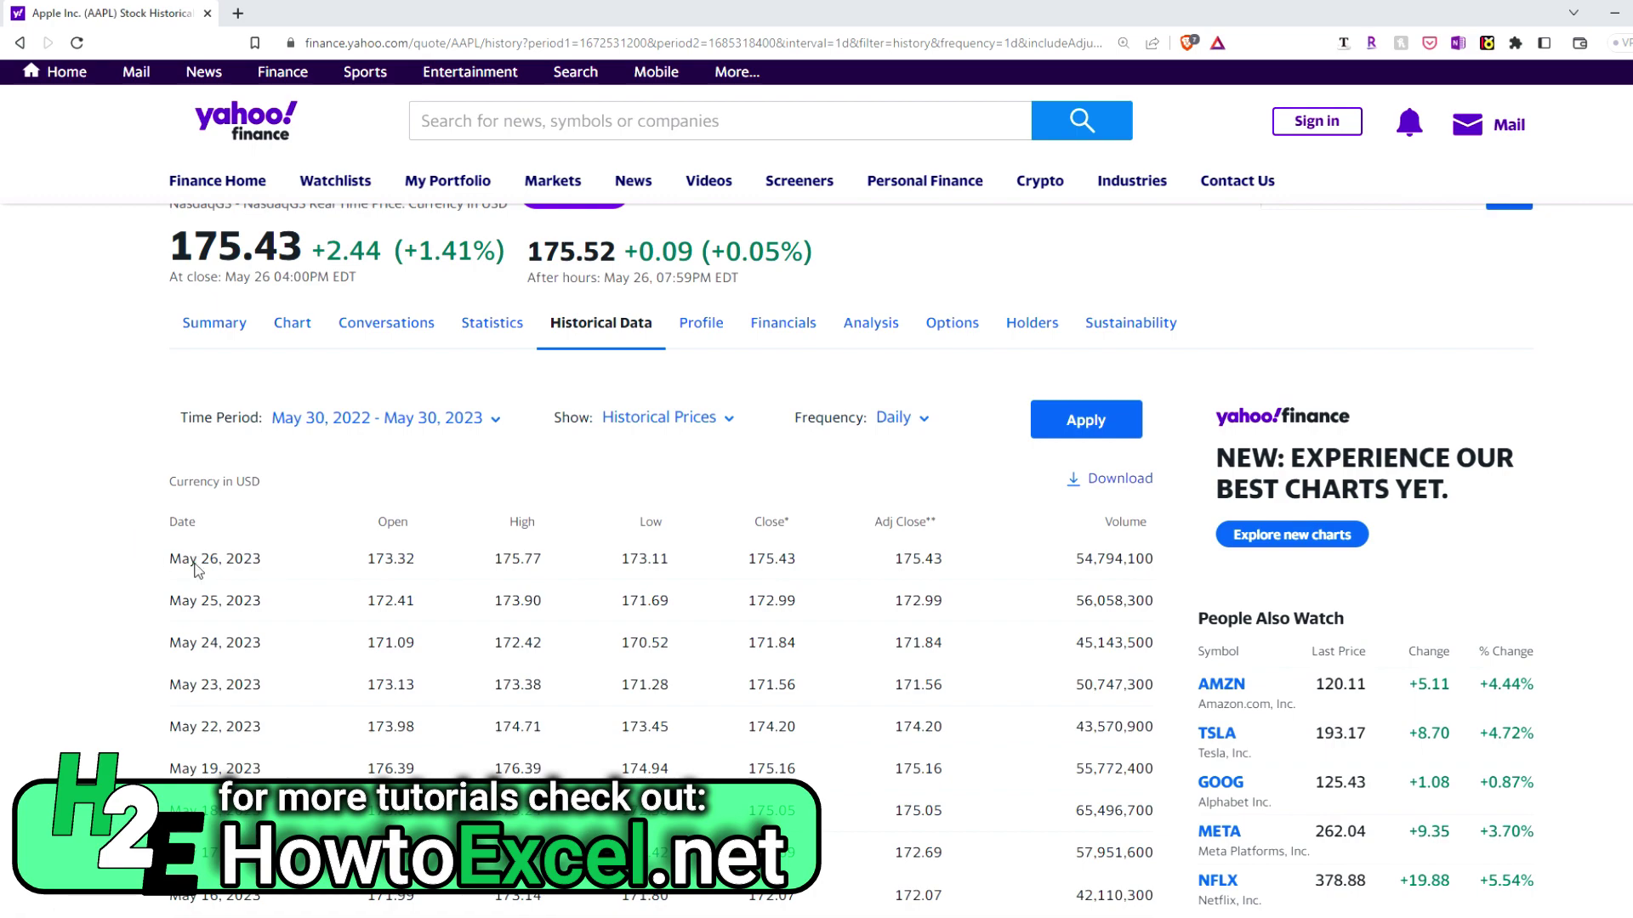
scroll(179, 561, down, 10)
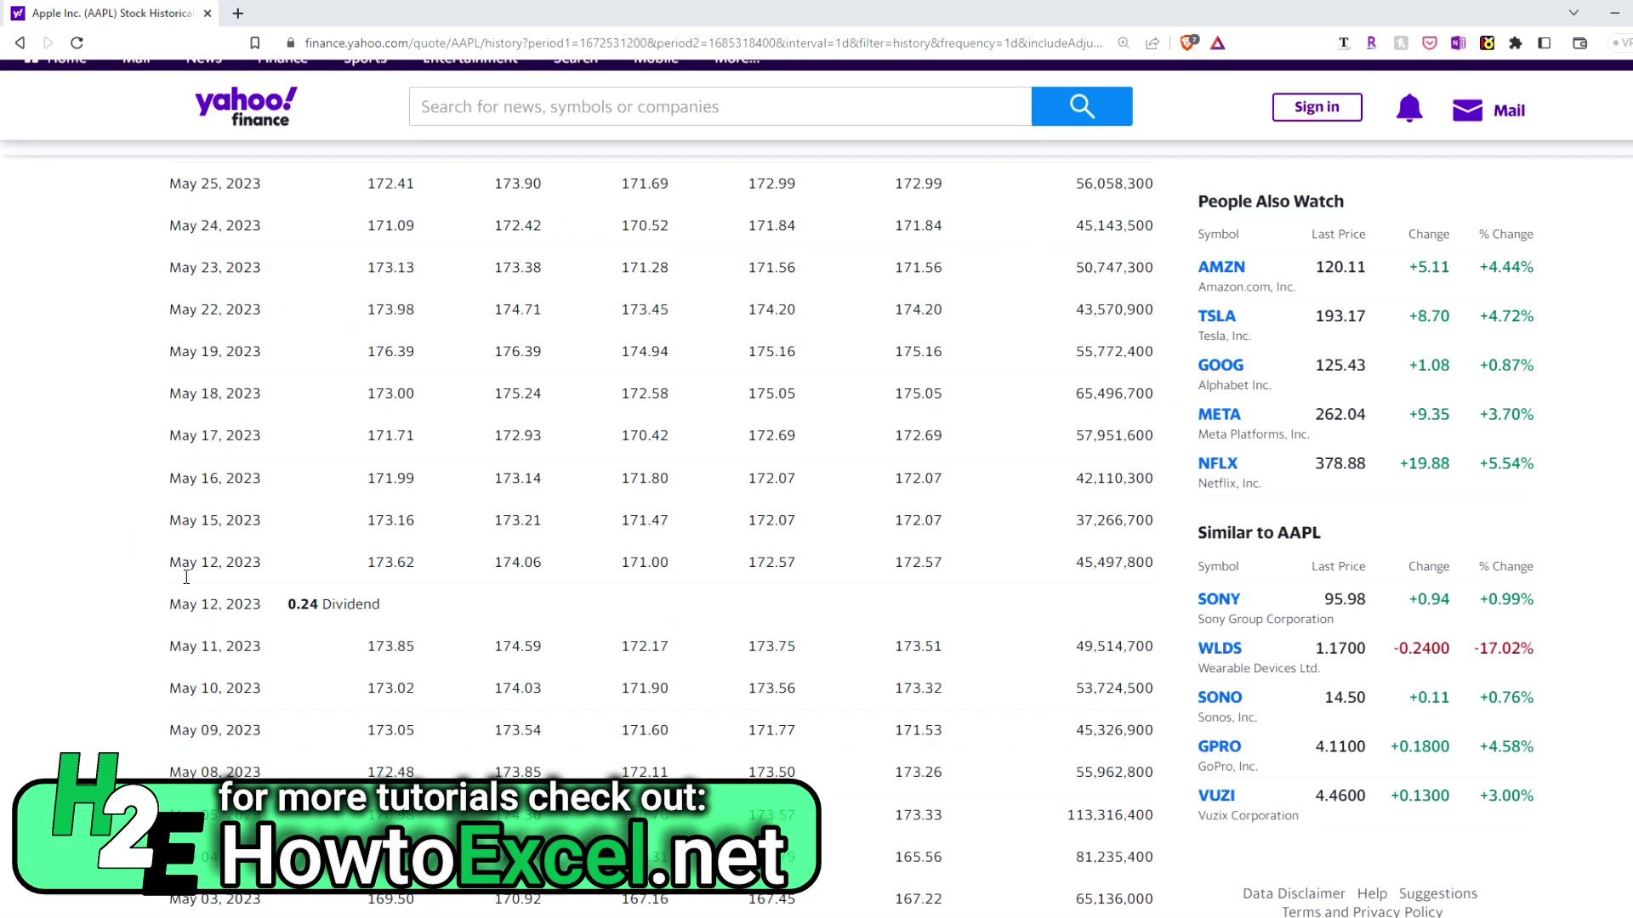
scroll(182, 554, down, 20)
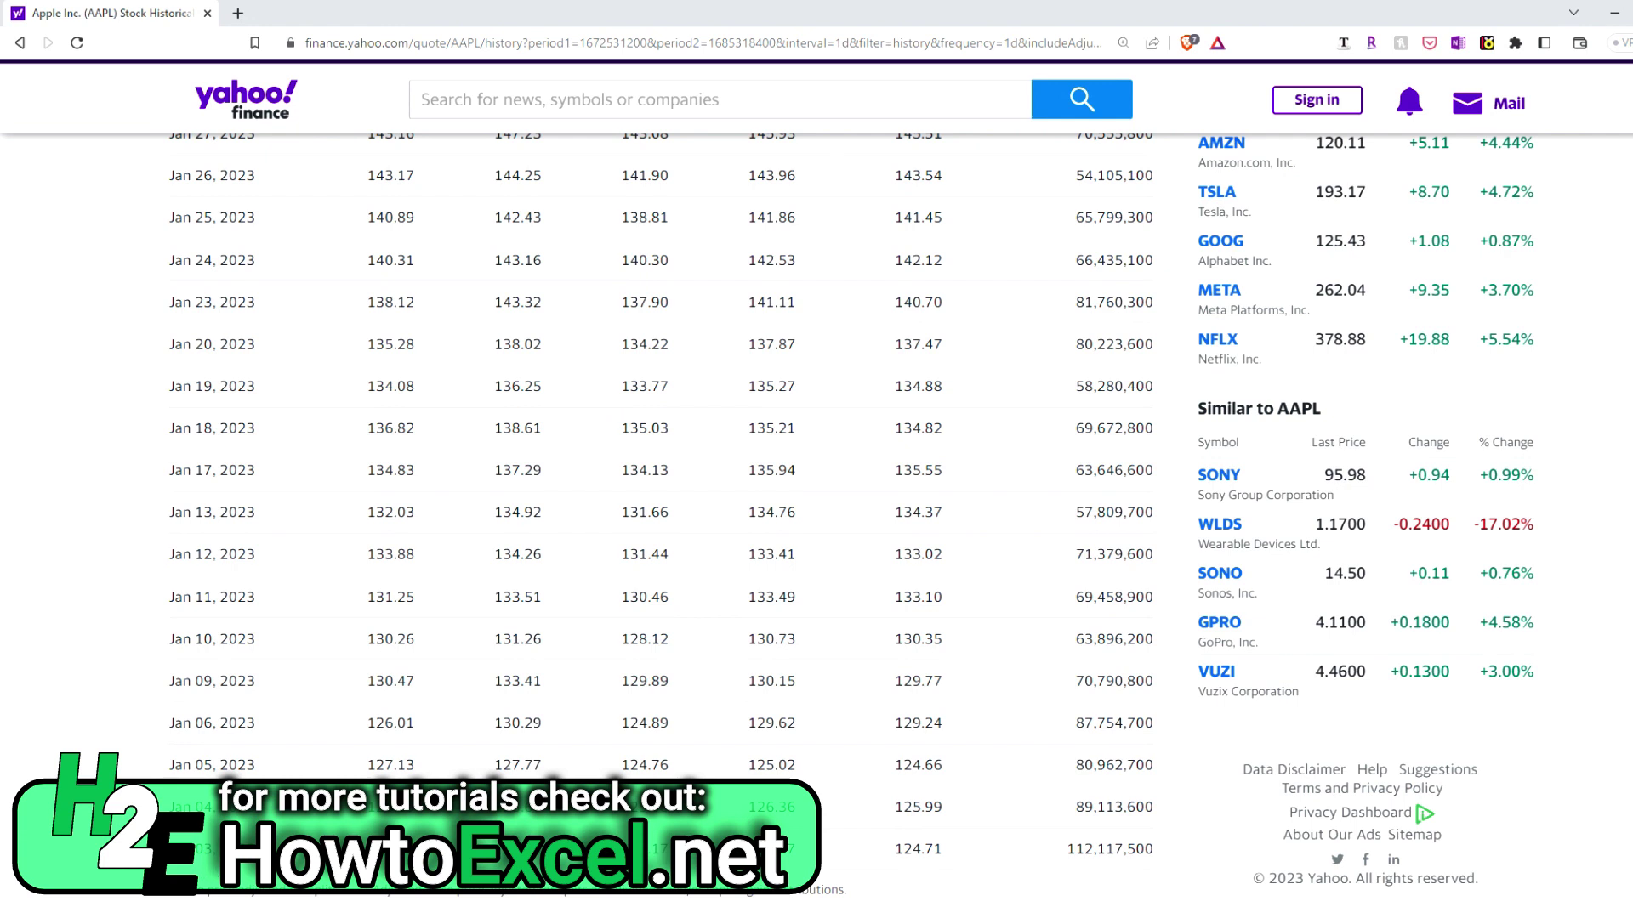
scroll(485, 408, up, 1)
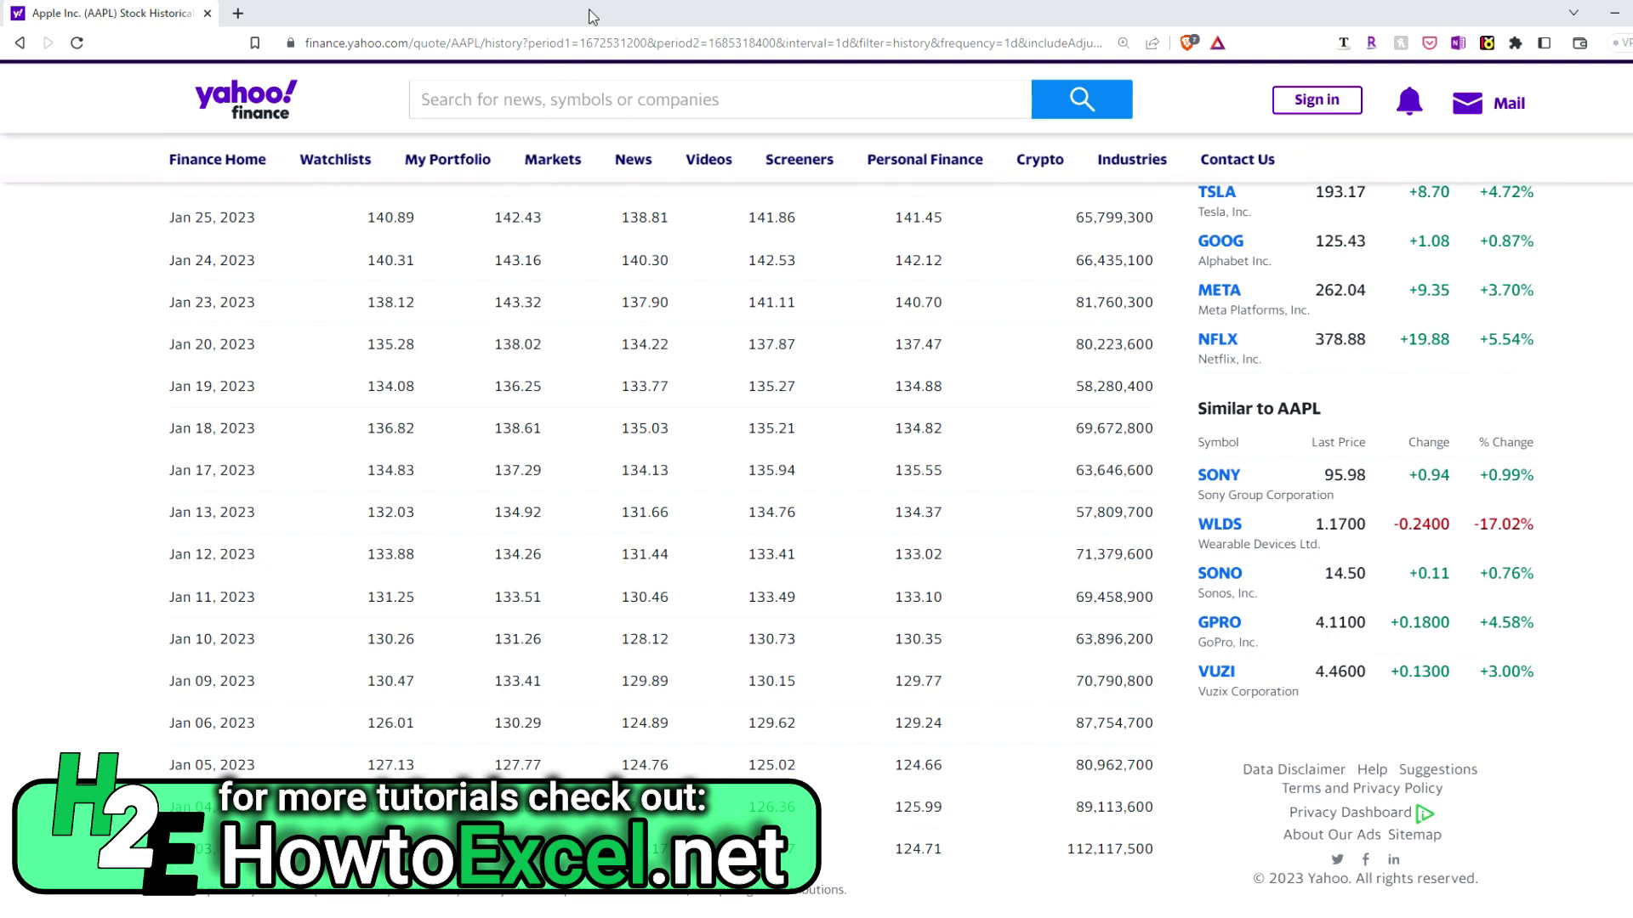
key(alt+Tab)
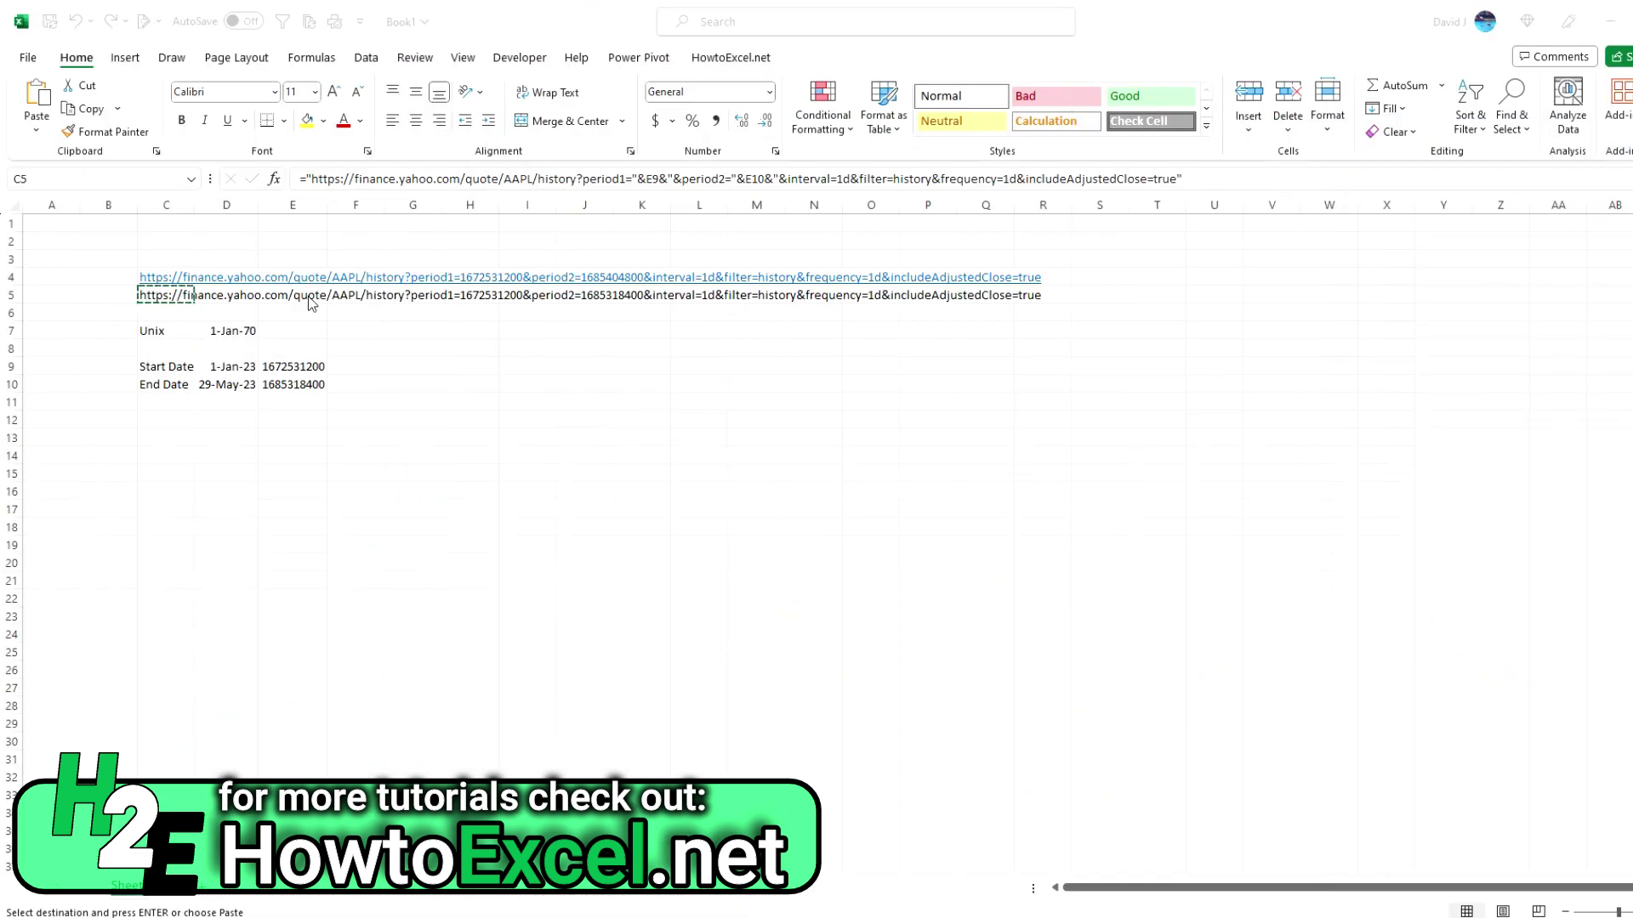
- Change the end date in D10 to 31-Mar-23 and the start date in D9 to 31-Mar-20
click(243, 380)
key(Escape)
text(march 31)
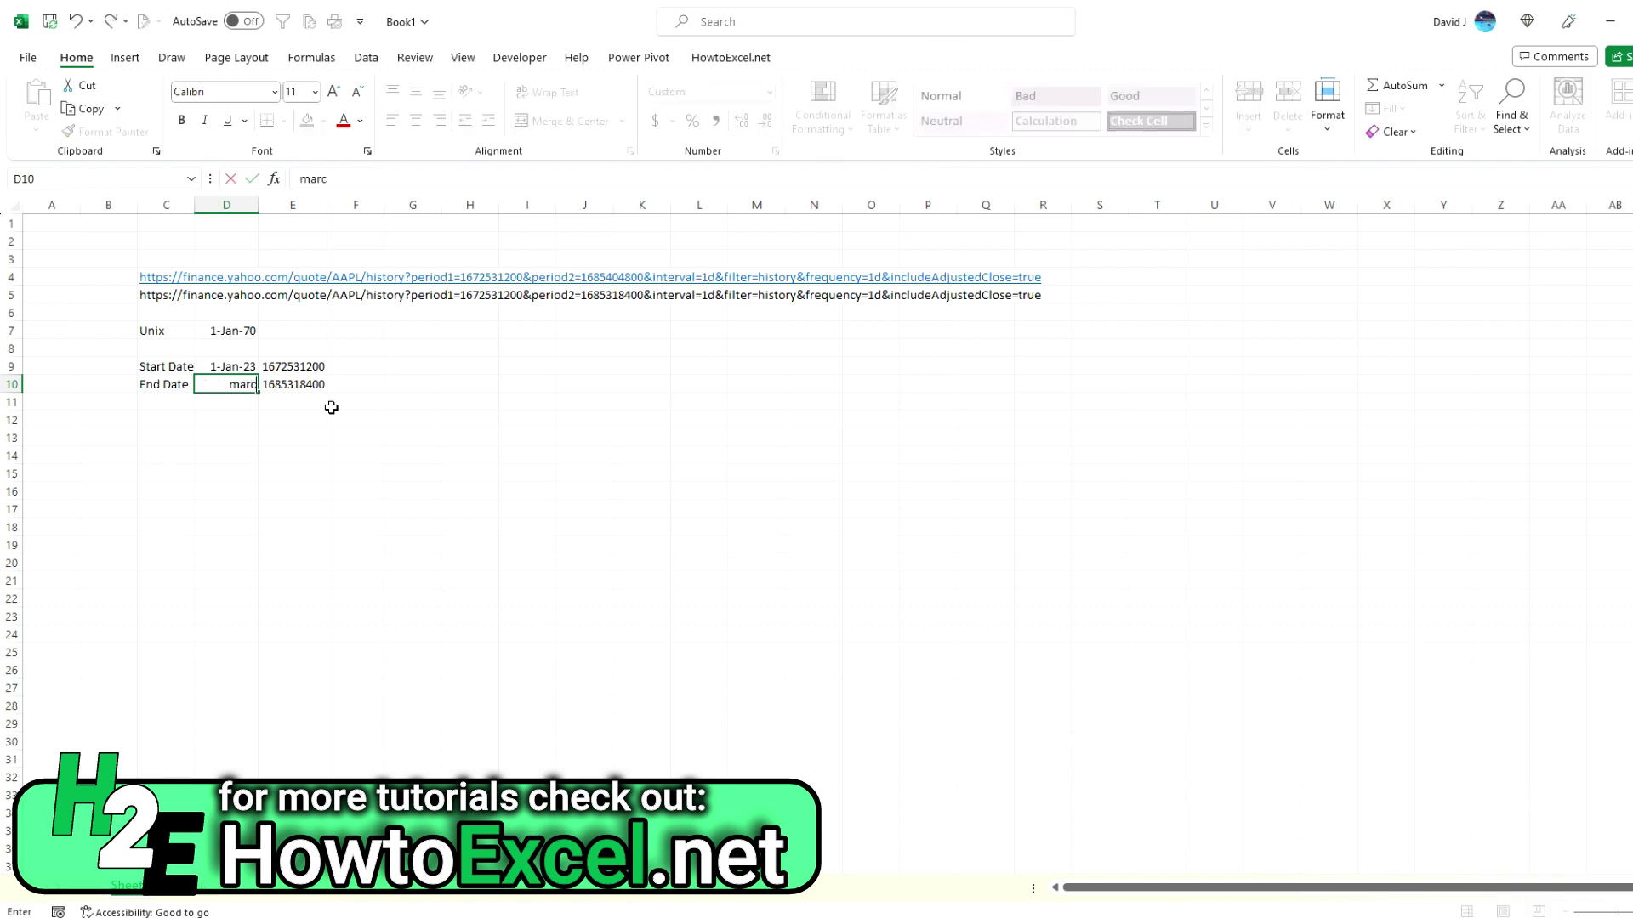
key(Return)
key(Up)
key(Up)
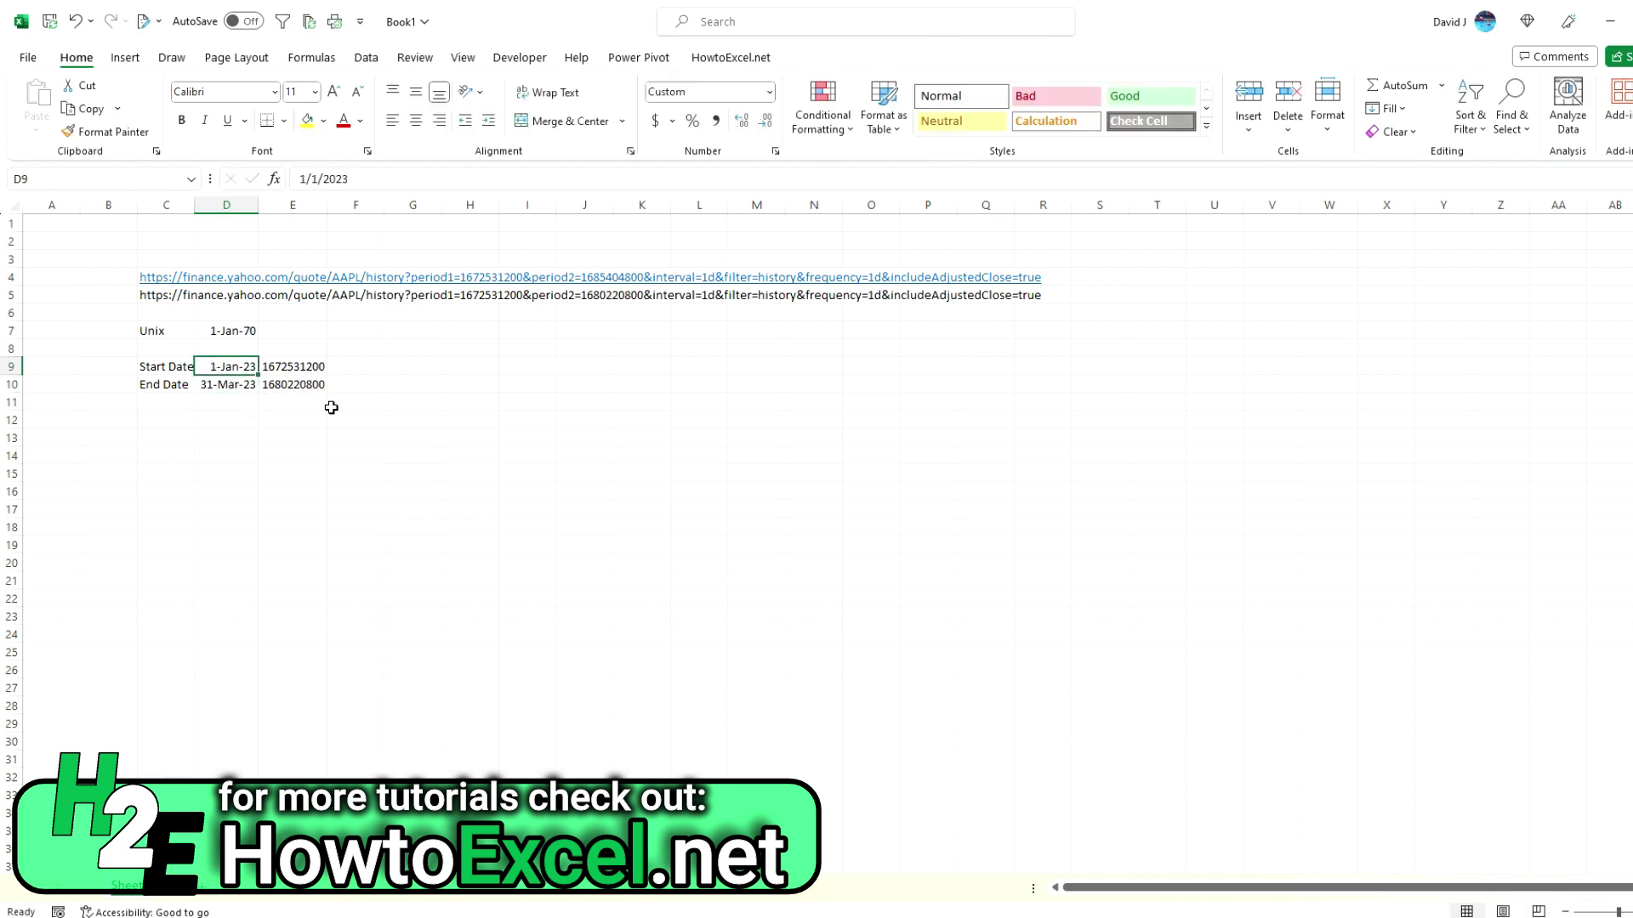
text(march 31, 2020)
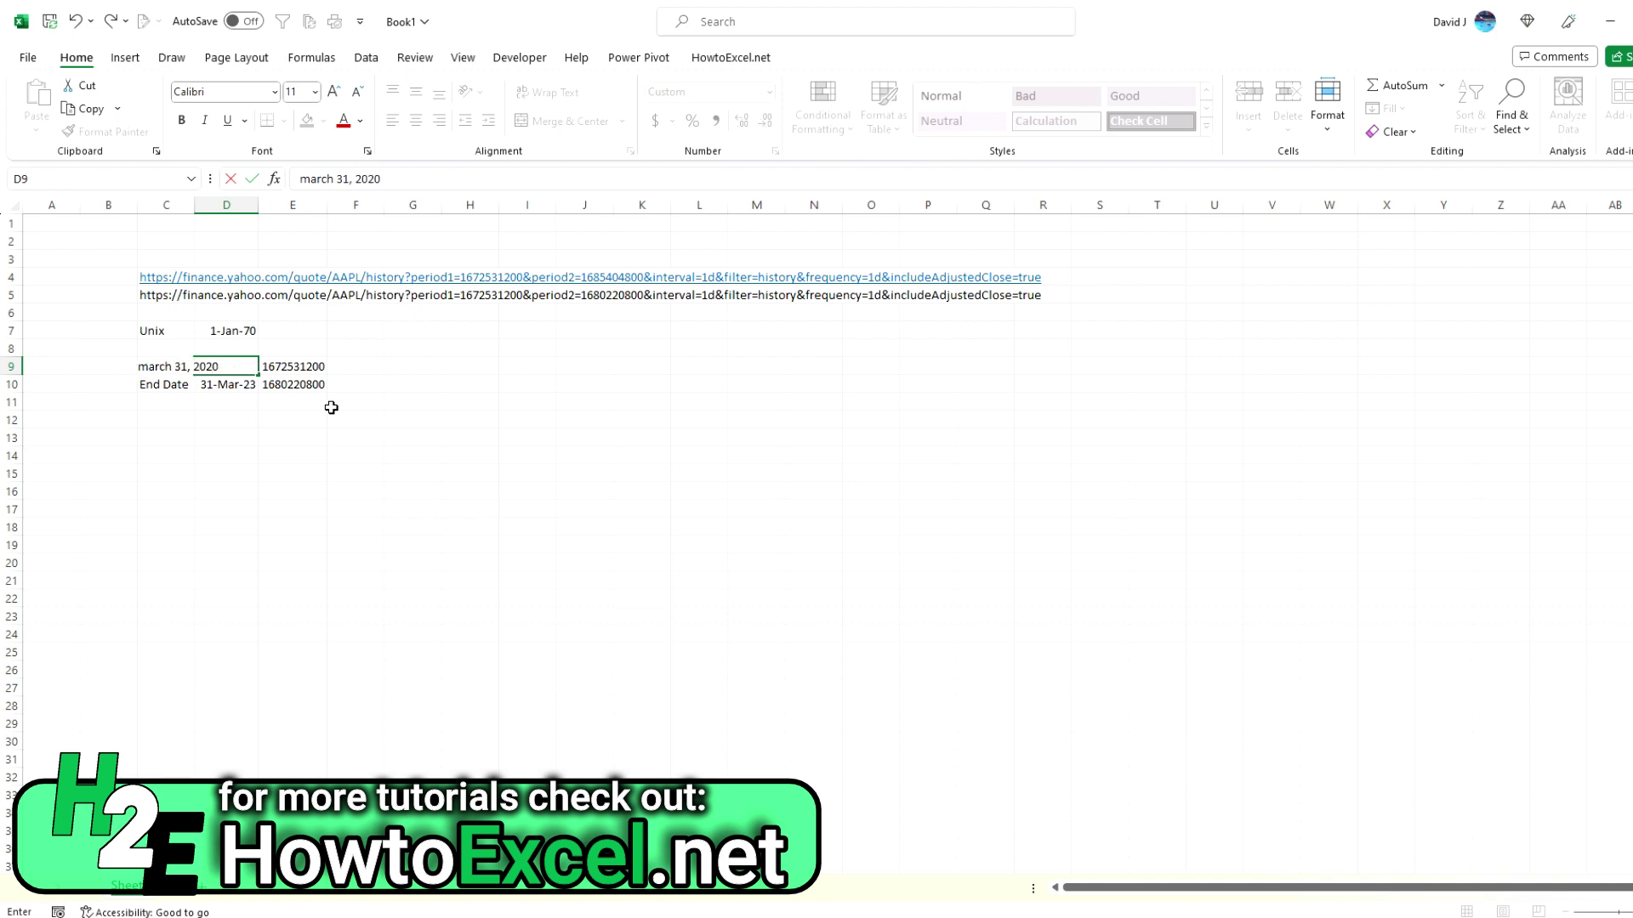
key(Return)
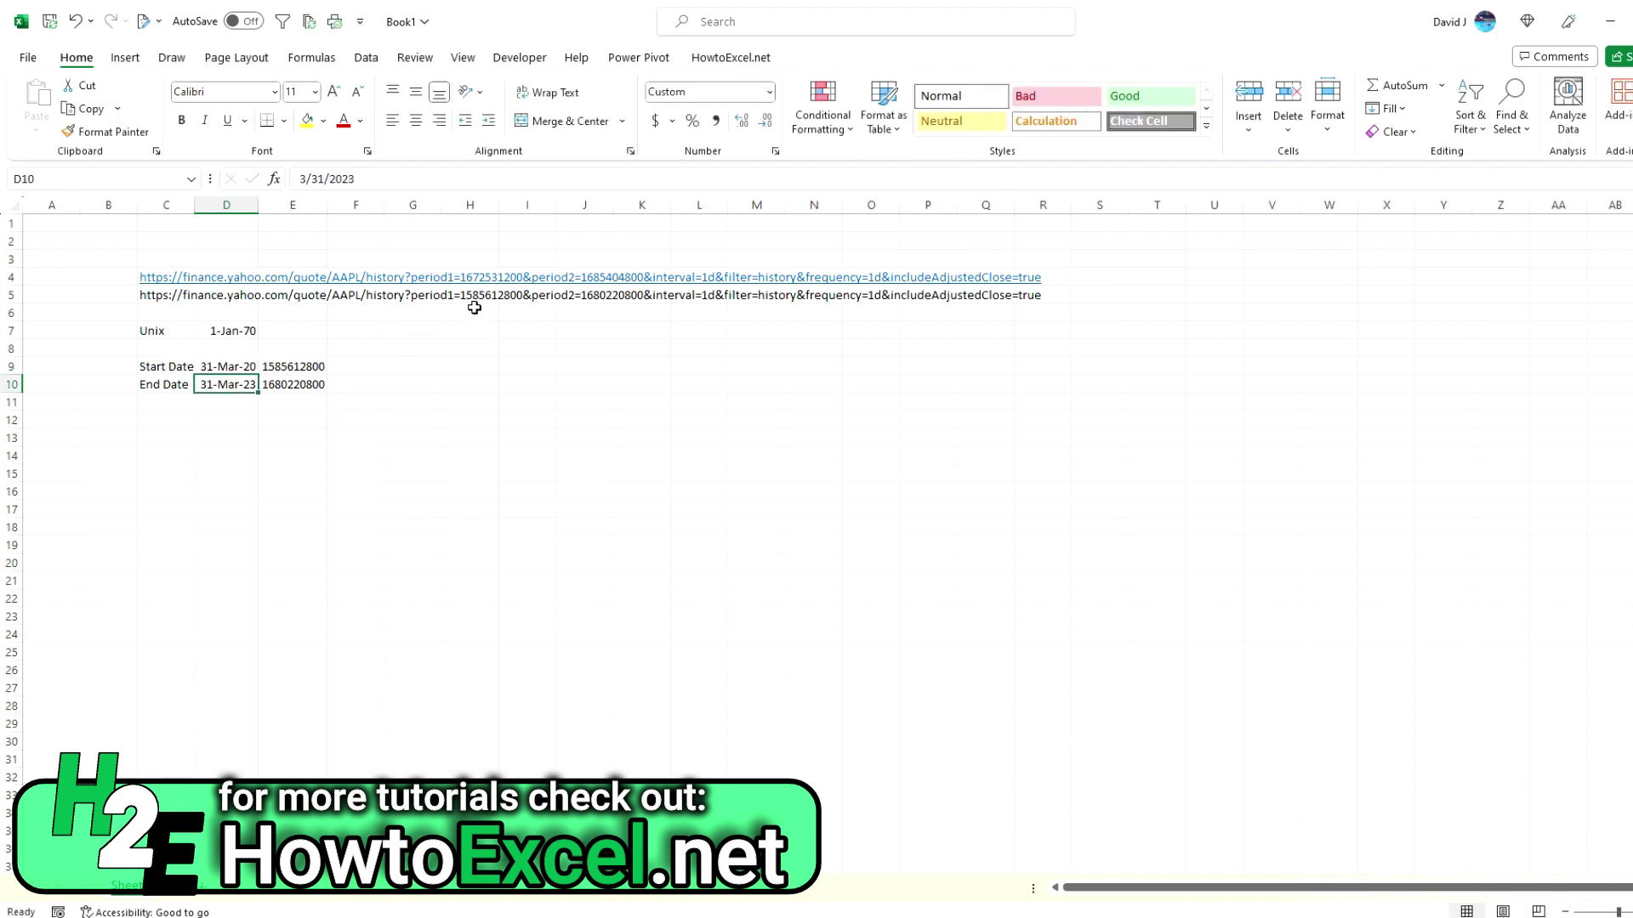
click(177, 282)
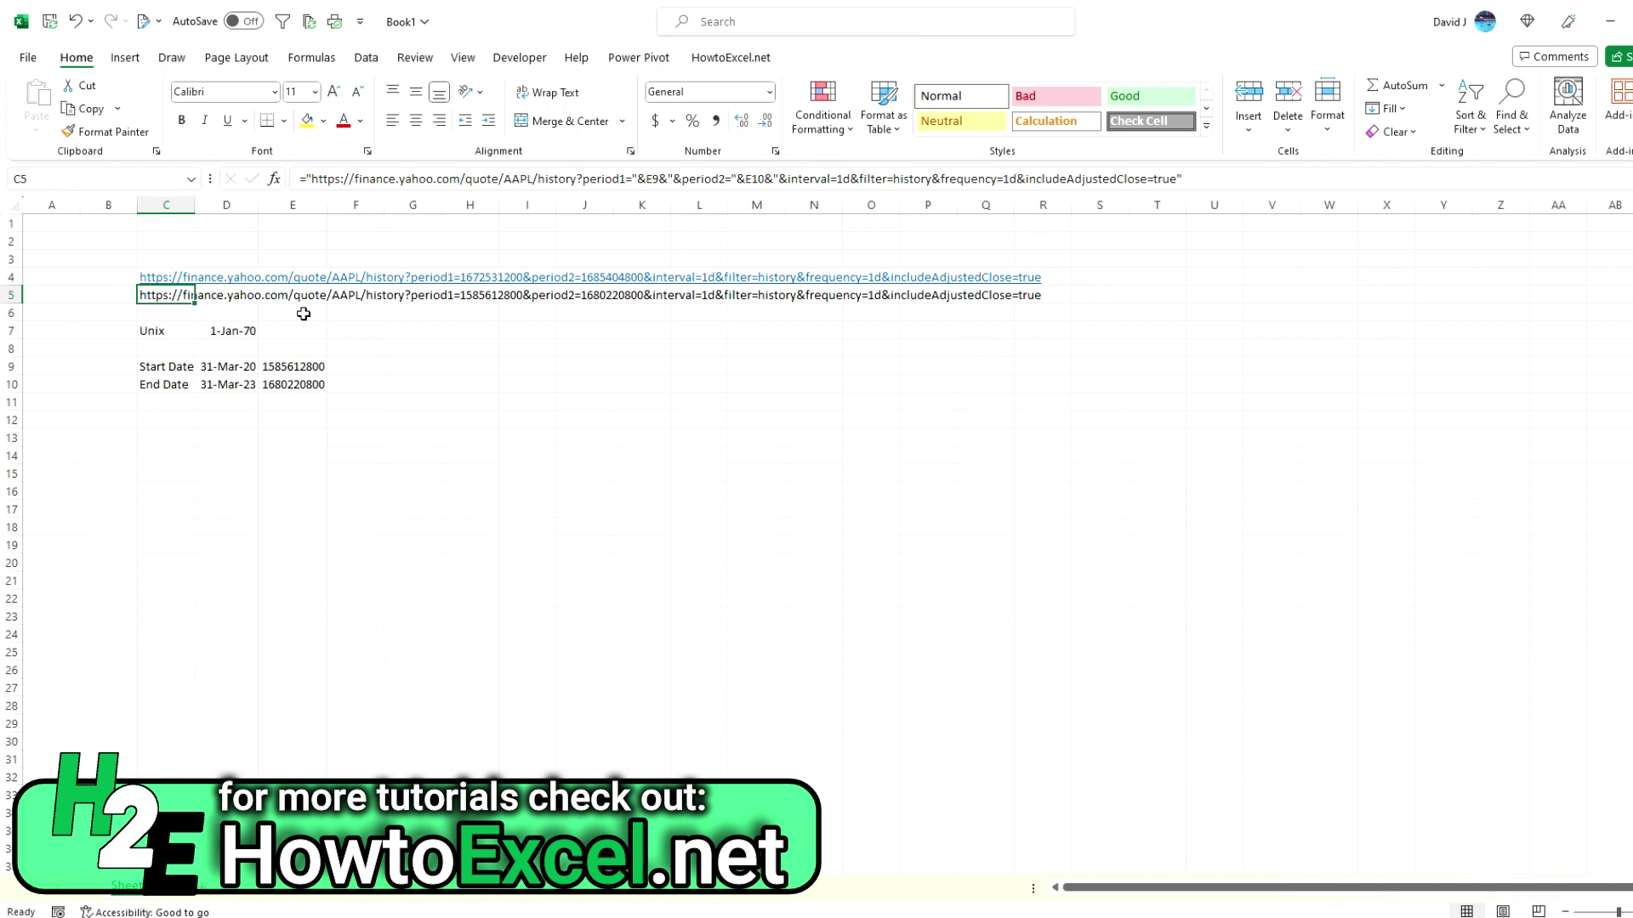
- Delete the old link in C4 and copy the generated URL from C5
key(Delete)
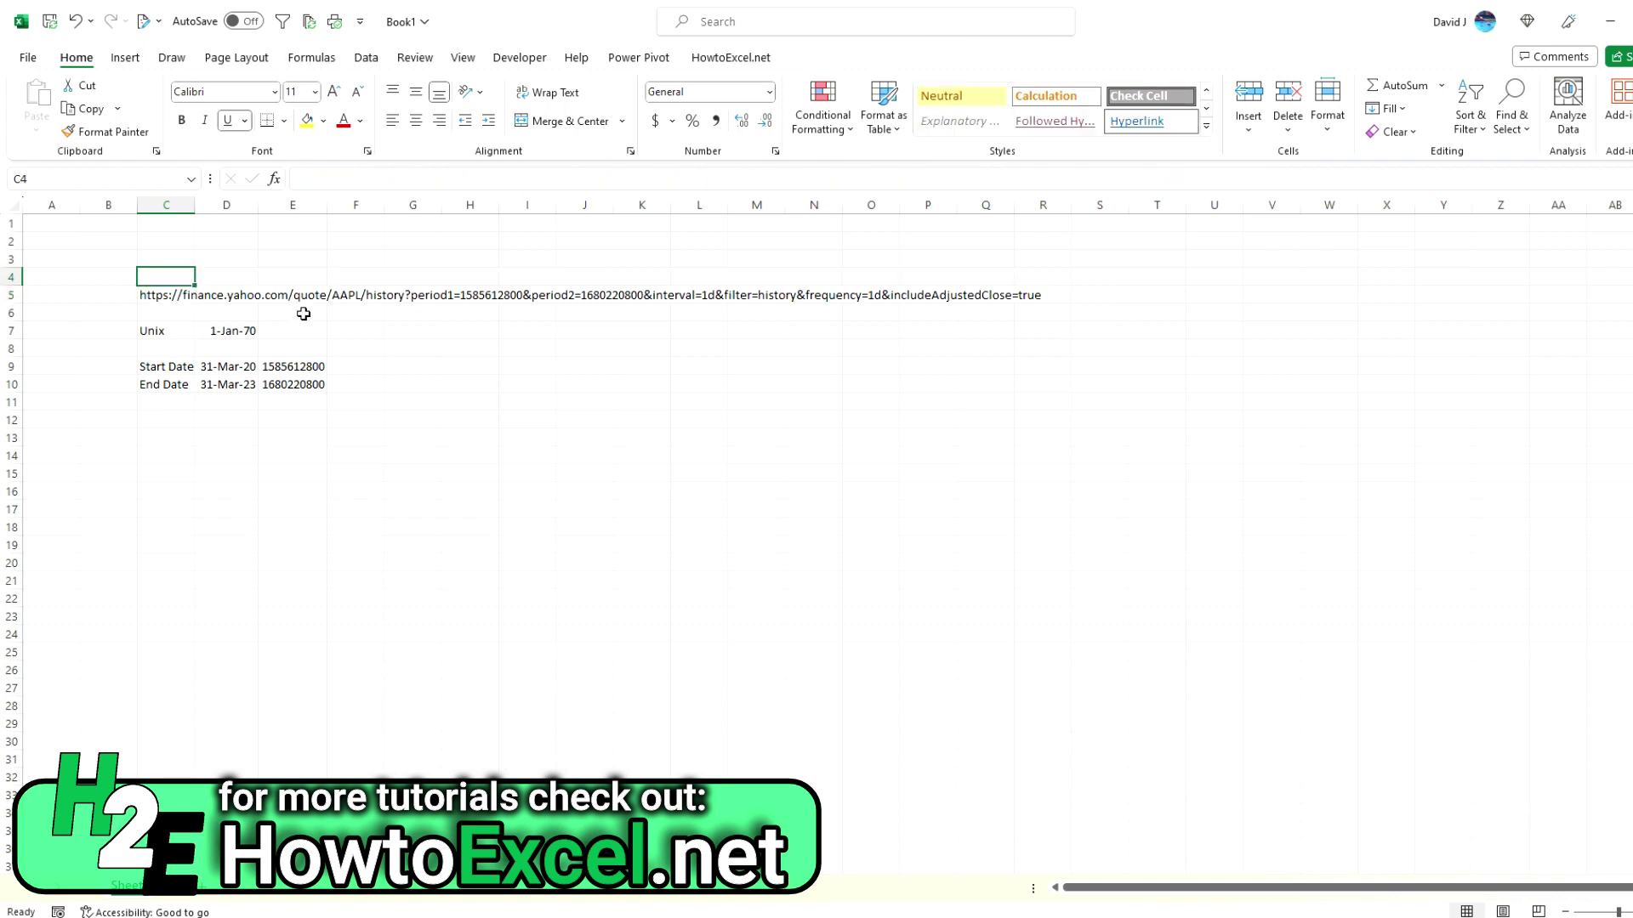
key(Down)
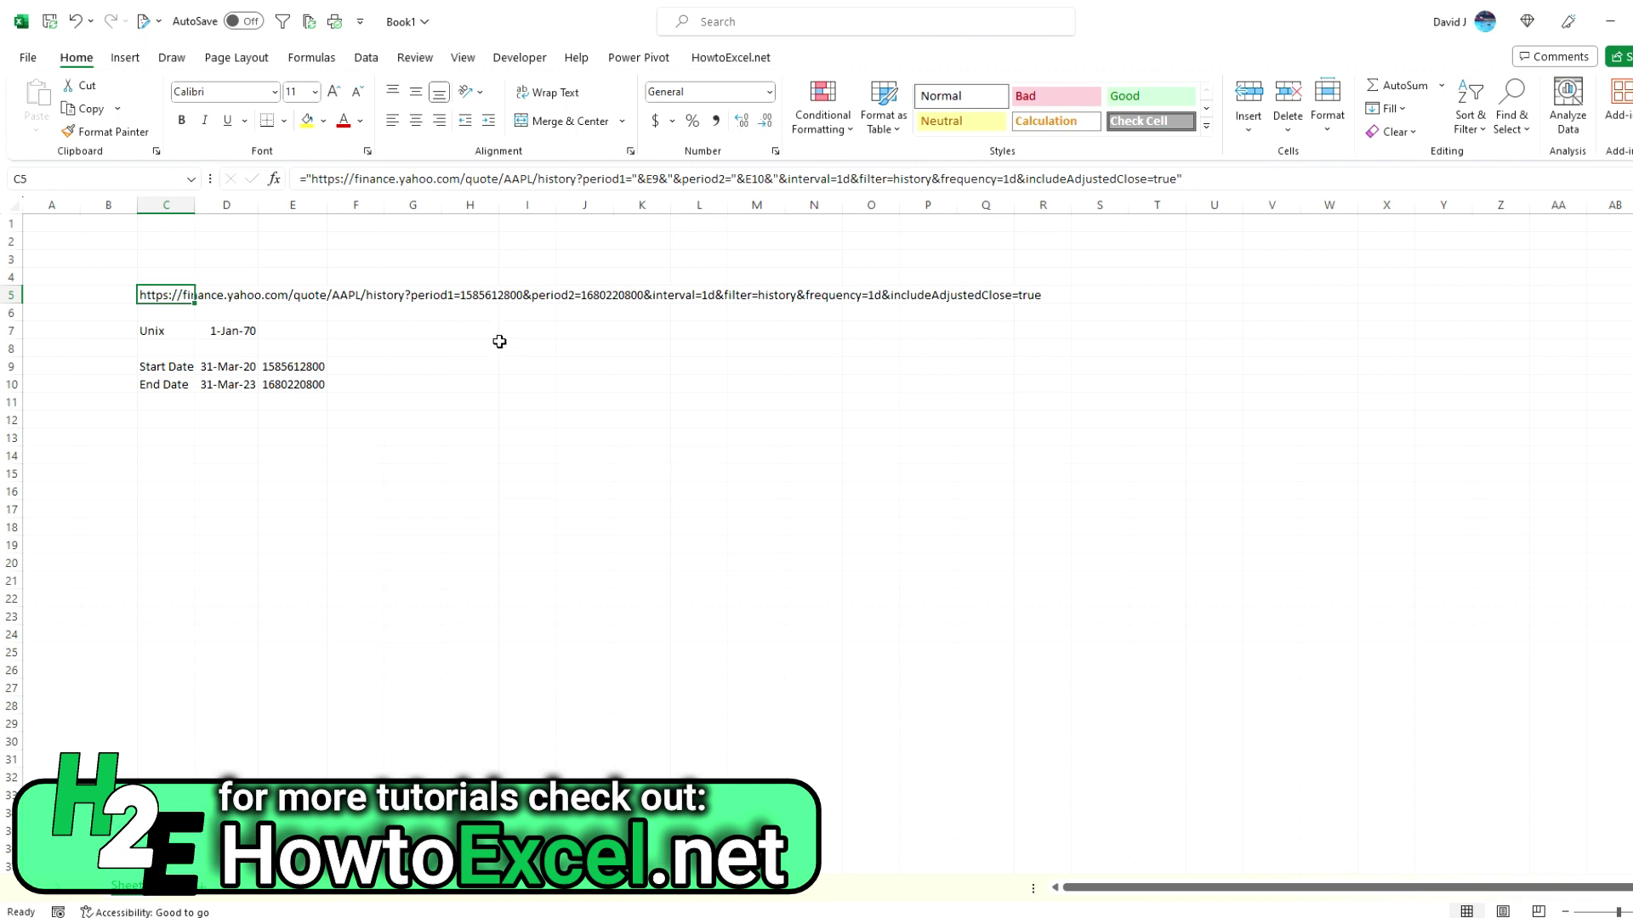
key(ctrl+c)
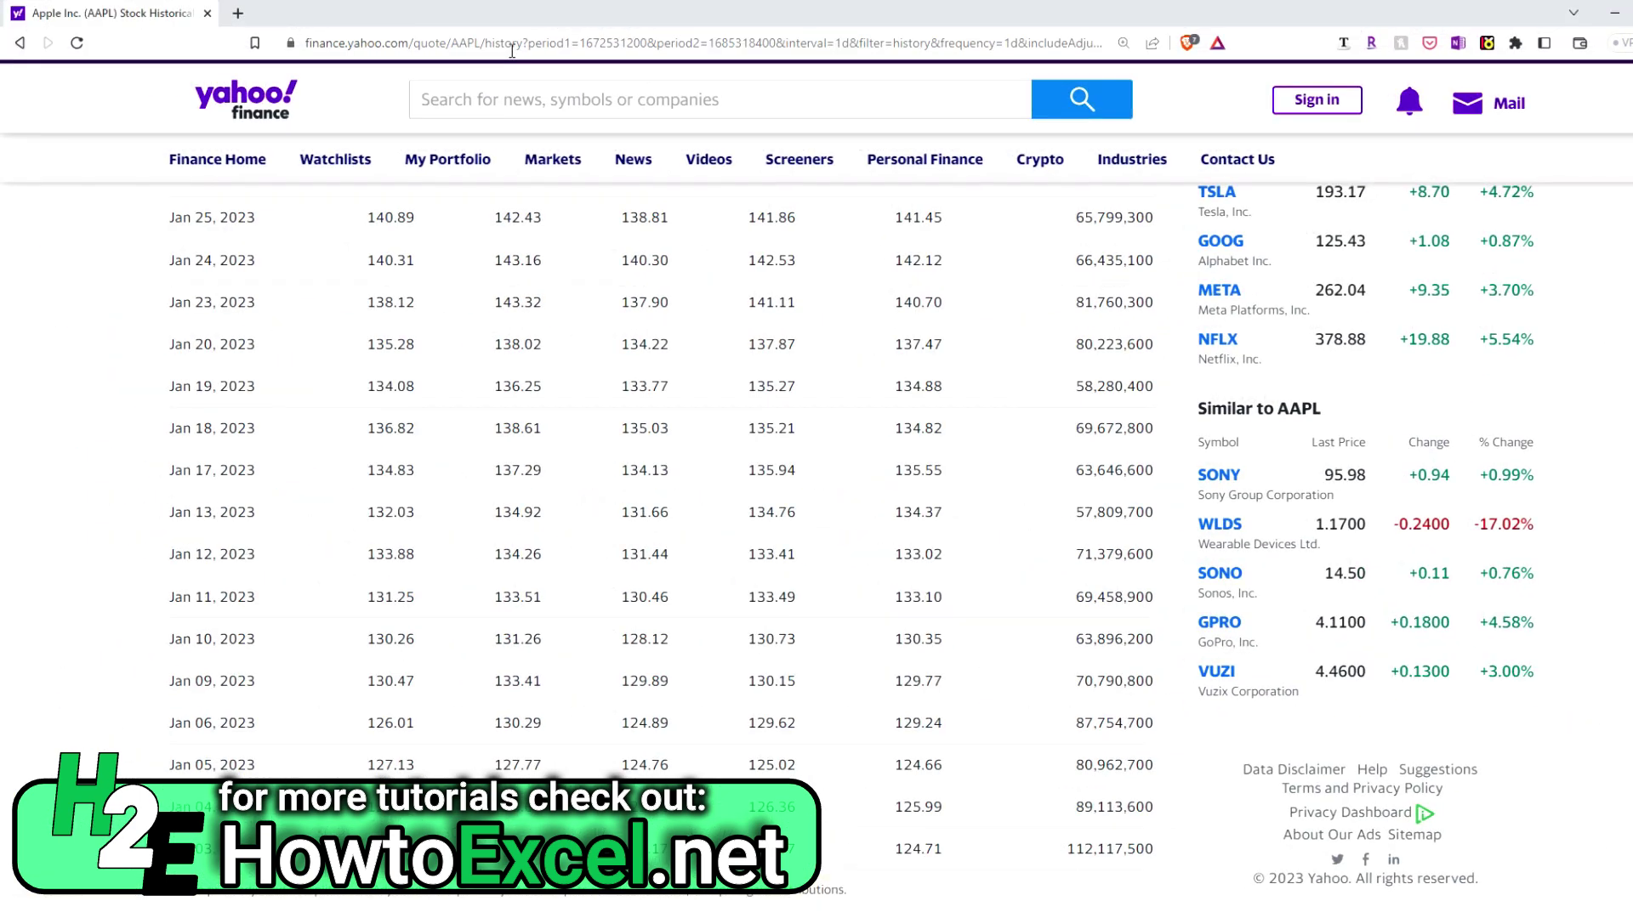
- Load the copied URL in the browser to show the new AAPL history
click(511, 44)
key(BackSpace)
key(ctrl+v)
key(Return)
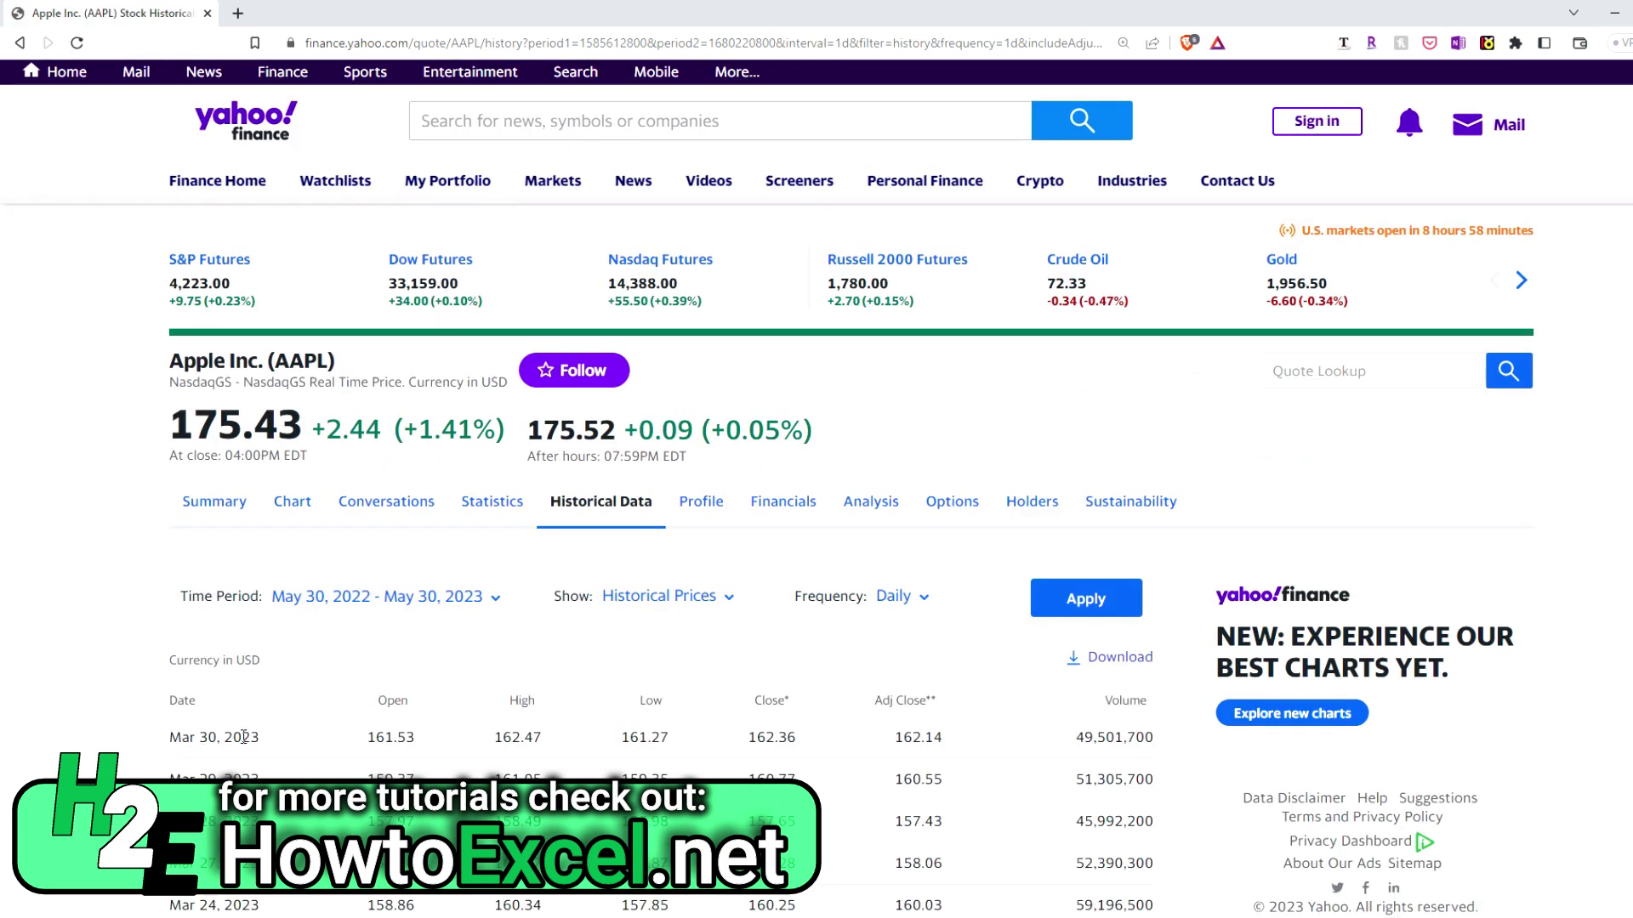
- Scroll the AAPL history table down to early April 2020, then return to Excel
scroll(243, 737, down, 20)
scroll(255, 659, down, 20)
scroll(300, 663, down, 20)
scroll(303, 665, down, 20)
scroll(228, 601, down, 20)
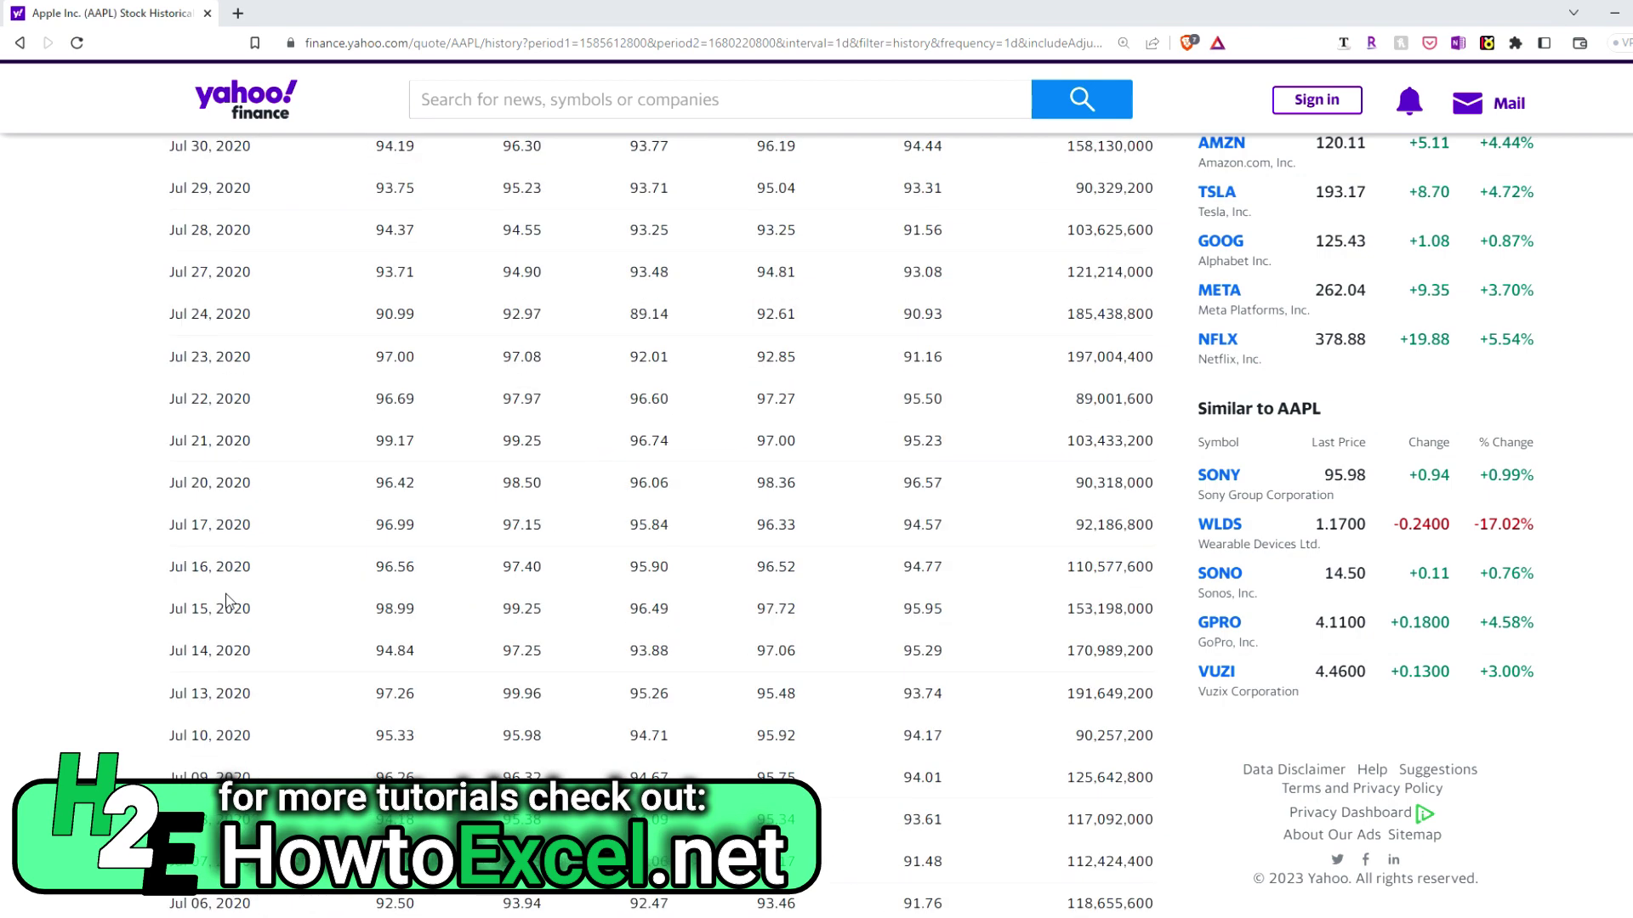
scroll(228, 600, down, 15)
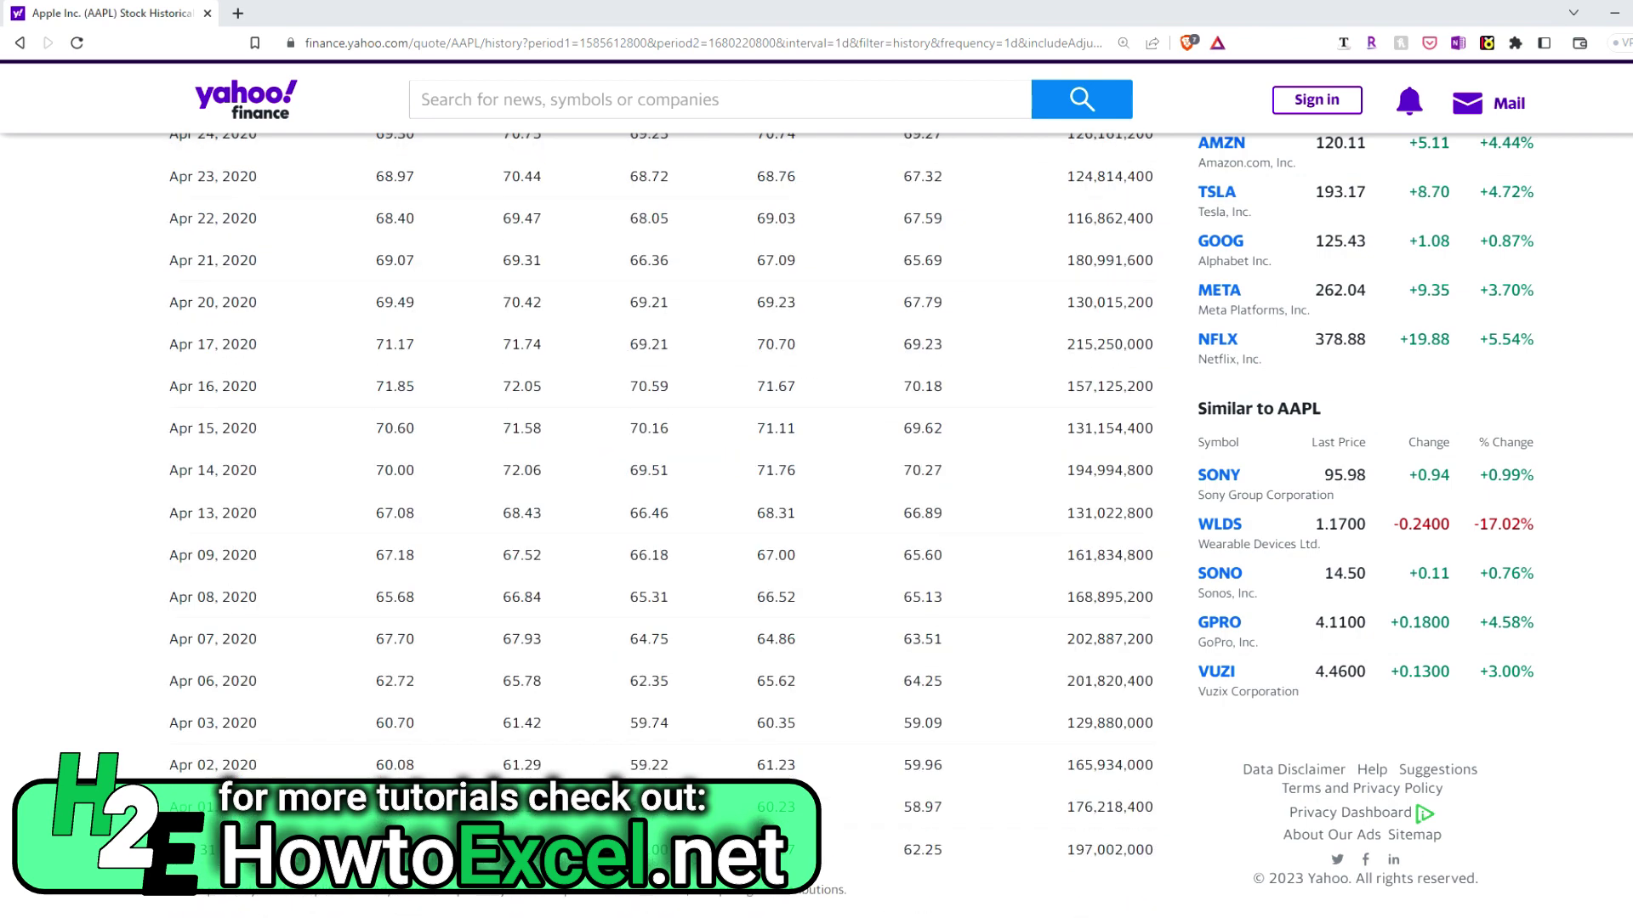
double_click(704, 14)
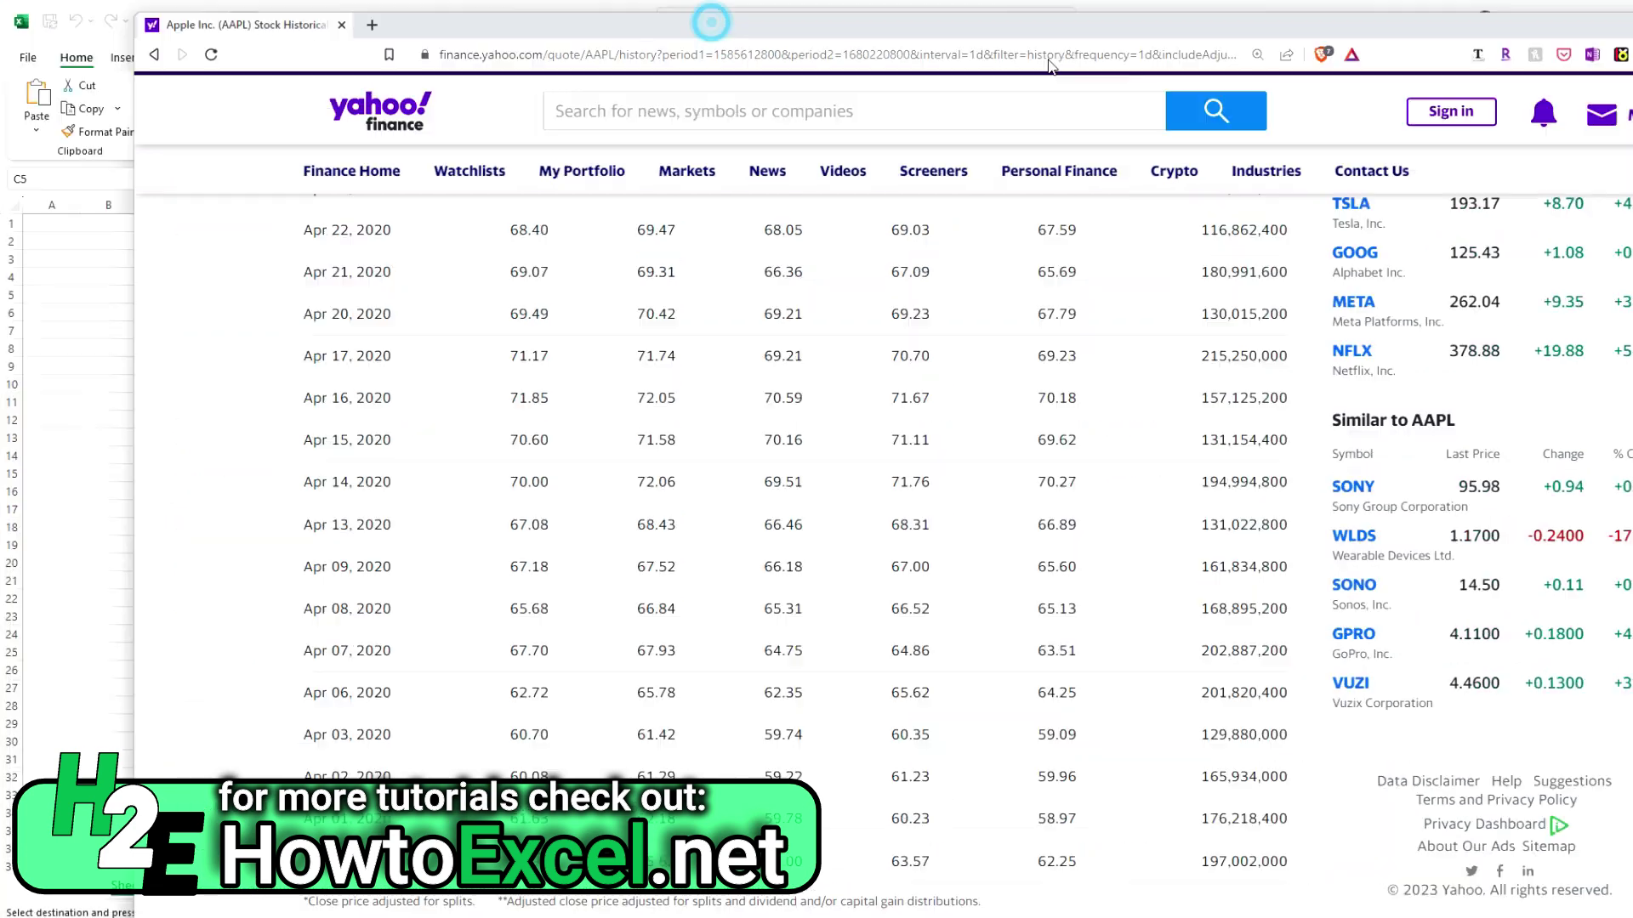
key(alt+Tab)
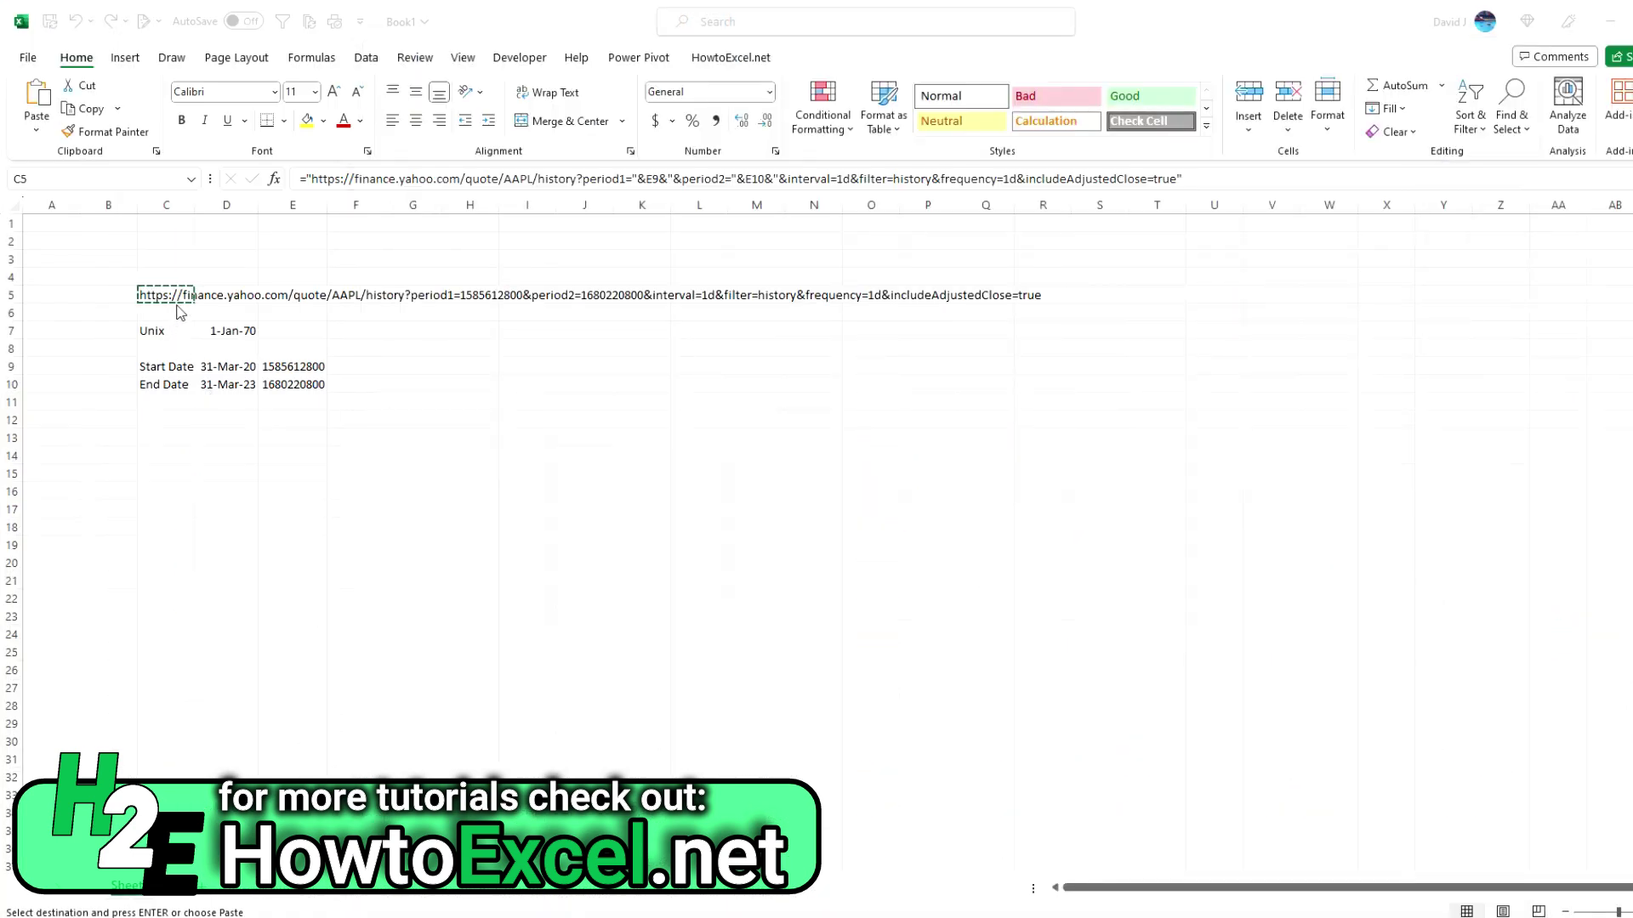
click(170, 367)
key(Escape)
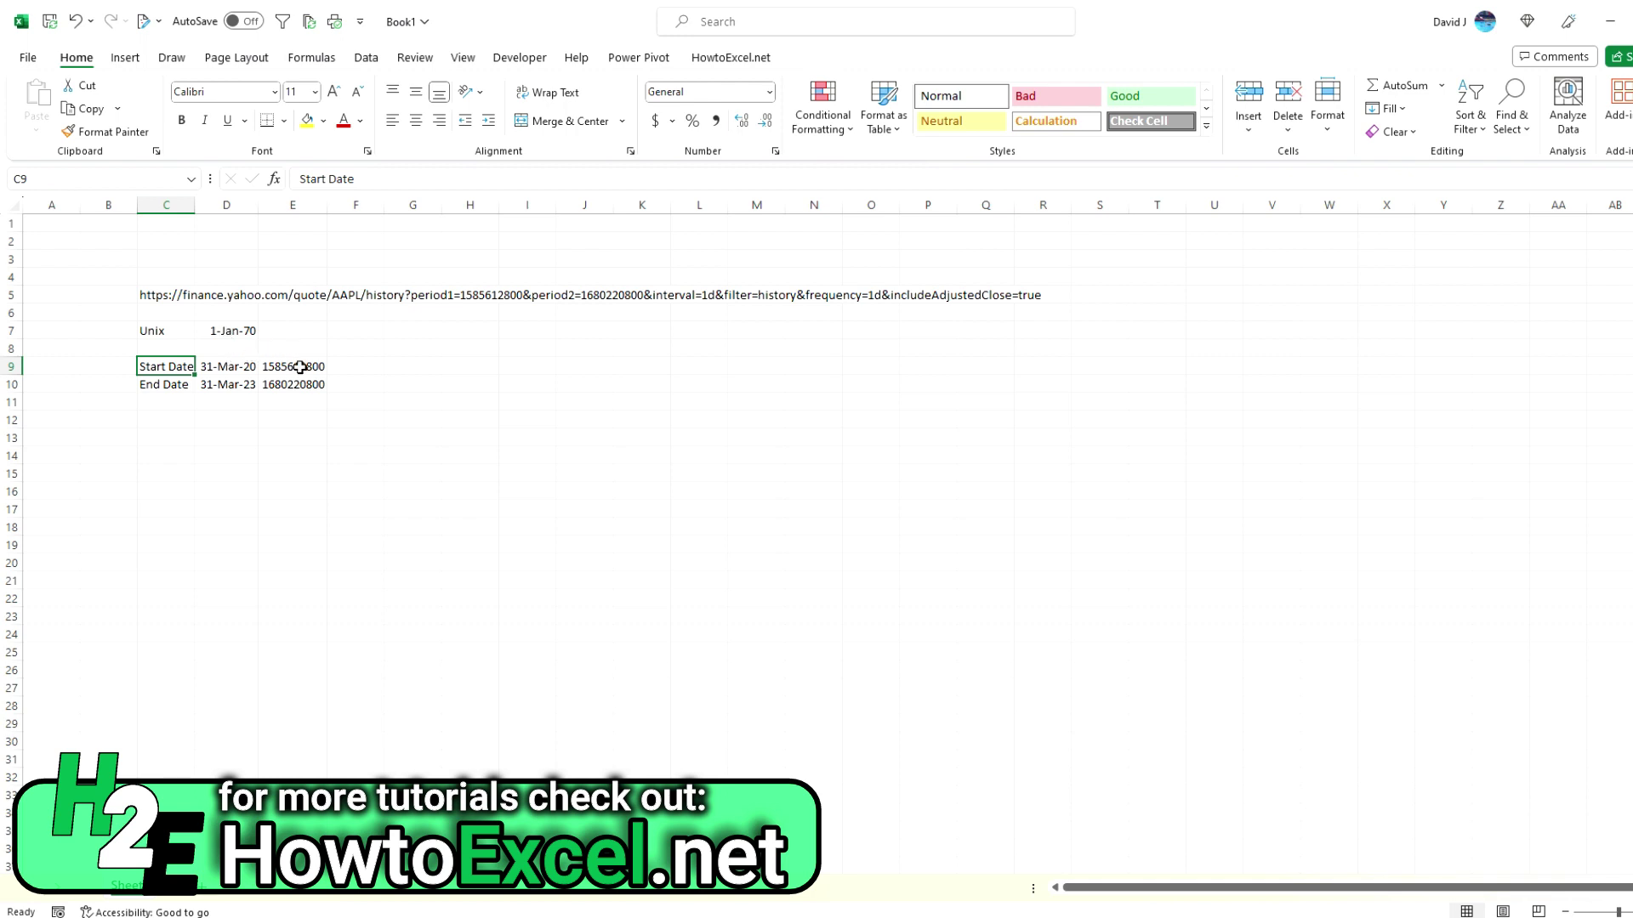
click(300, 368)
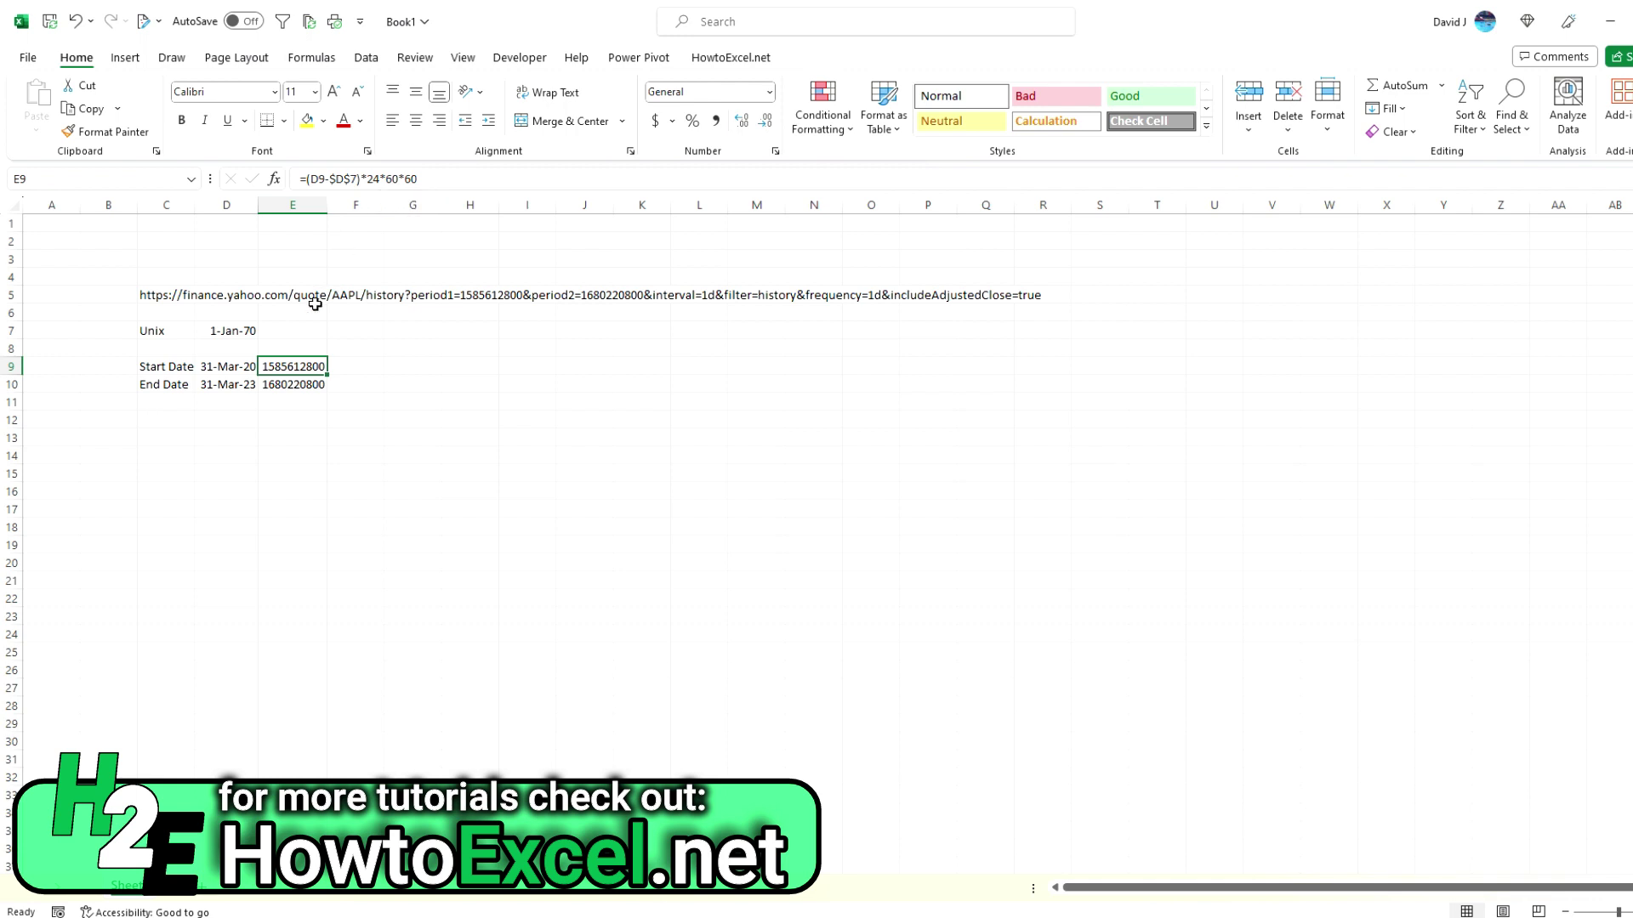
click(240, 334)
click(247, 366)
click(226, 332)
click(243, 383)
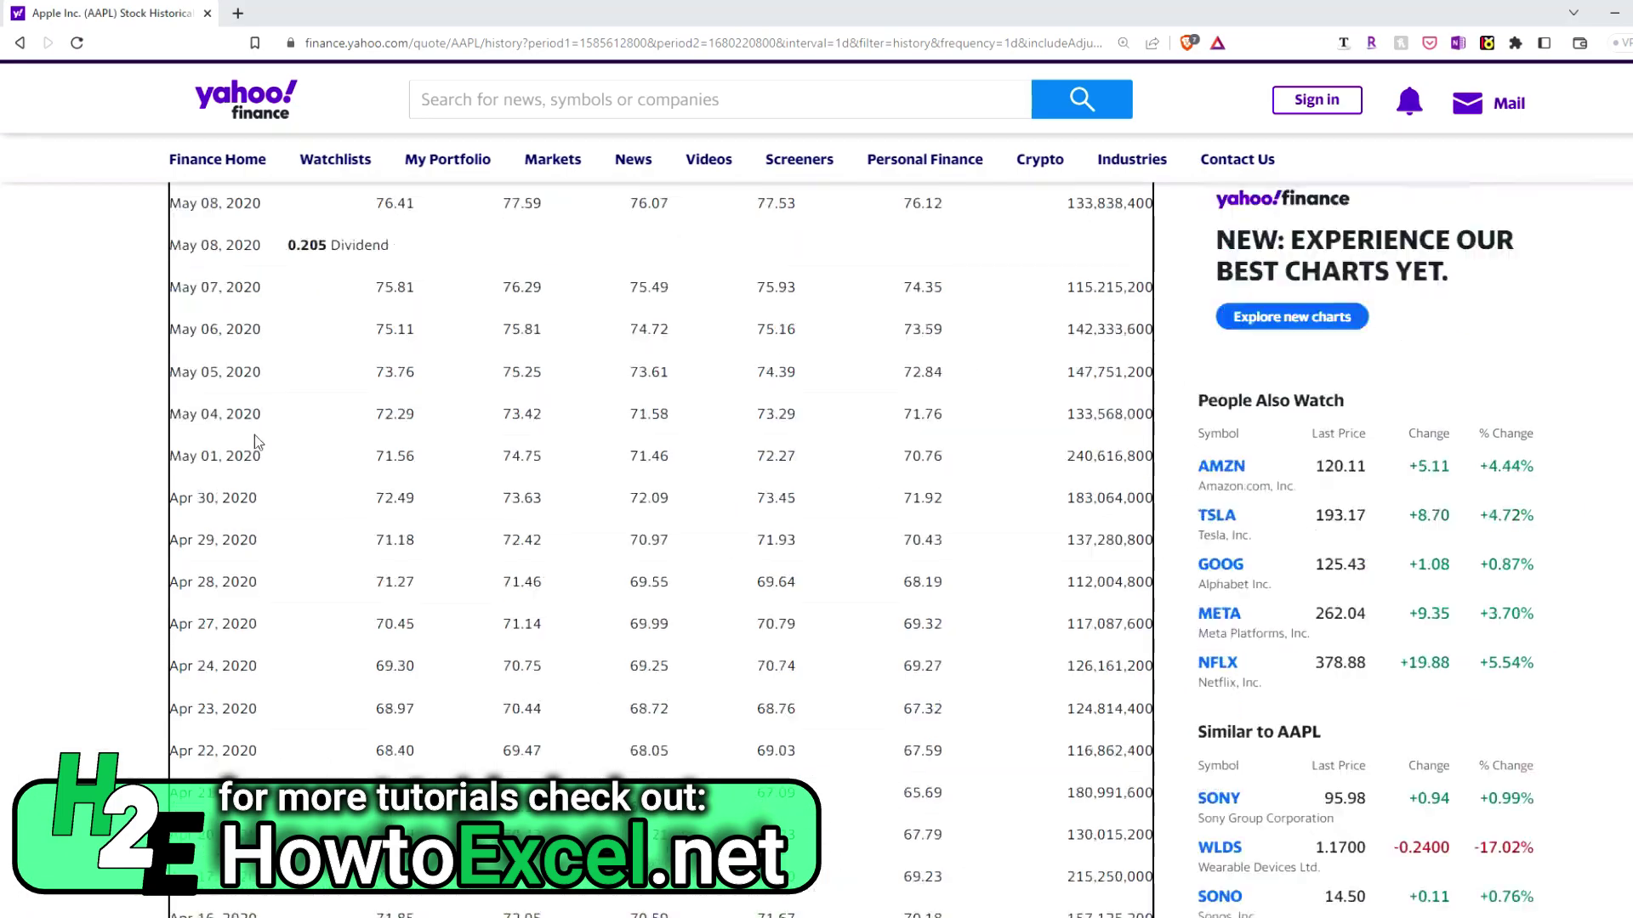
- Inspect the Time Period options and start-date calendar without changes, then minimize the browser
scroll(253, 435, up, 20)
click(289, 481)
scroll(288, 478, up, 20)
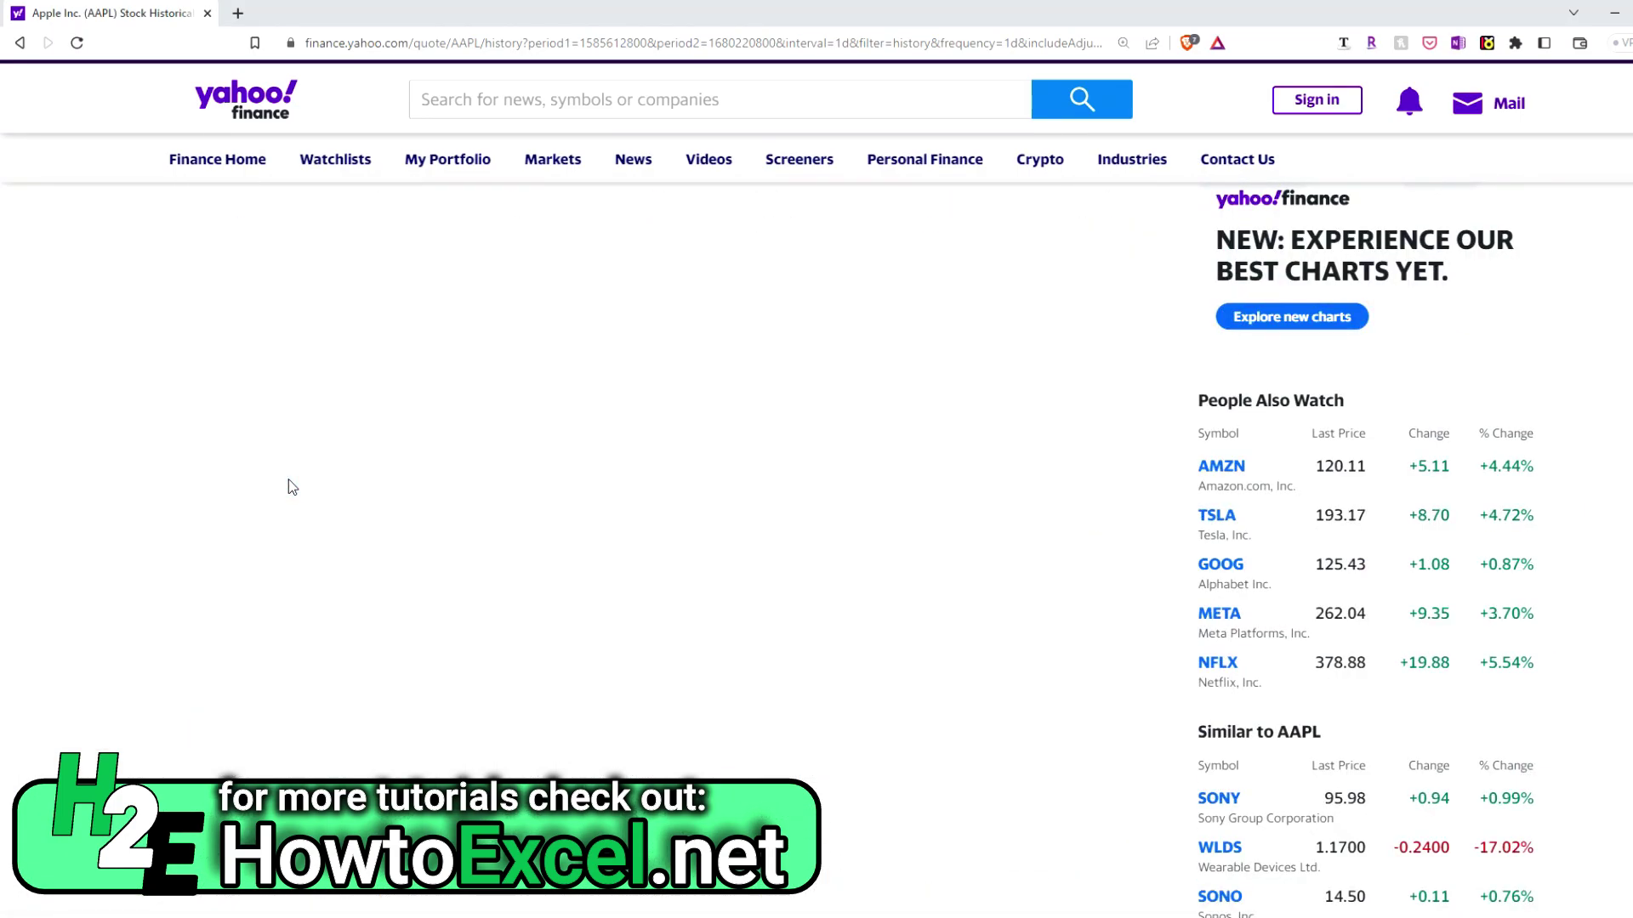
click(407, 600)
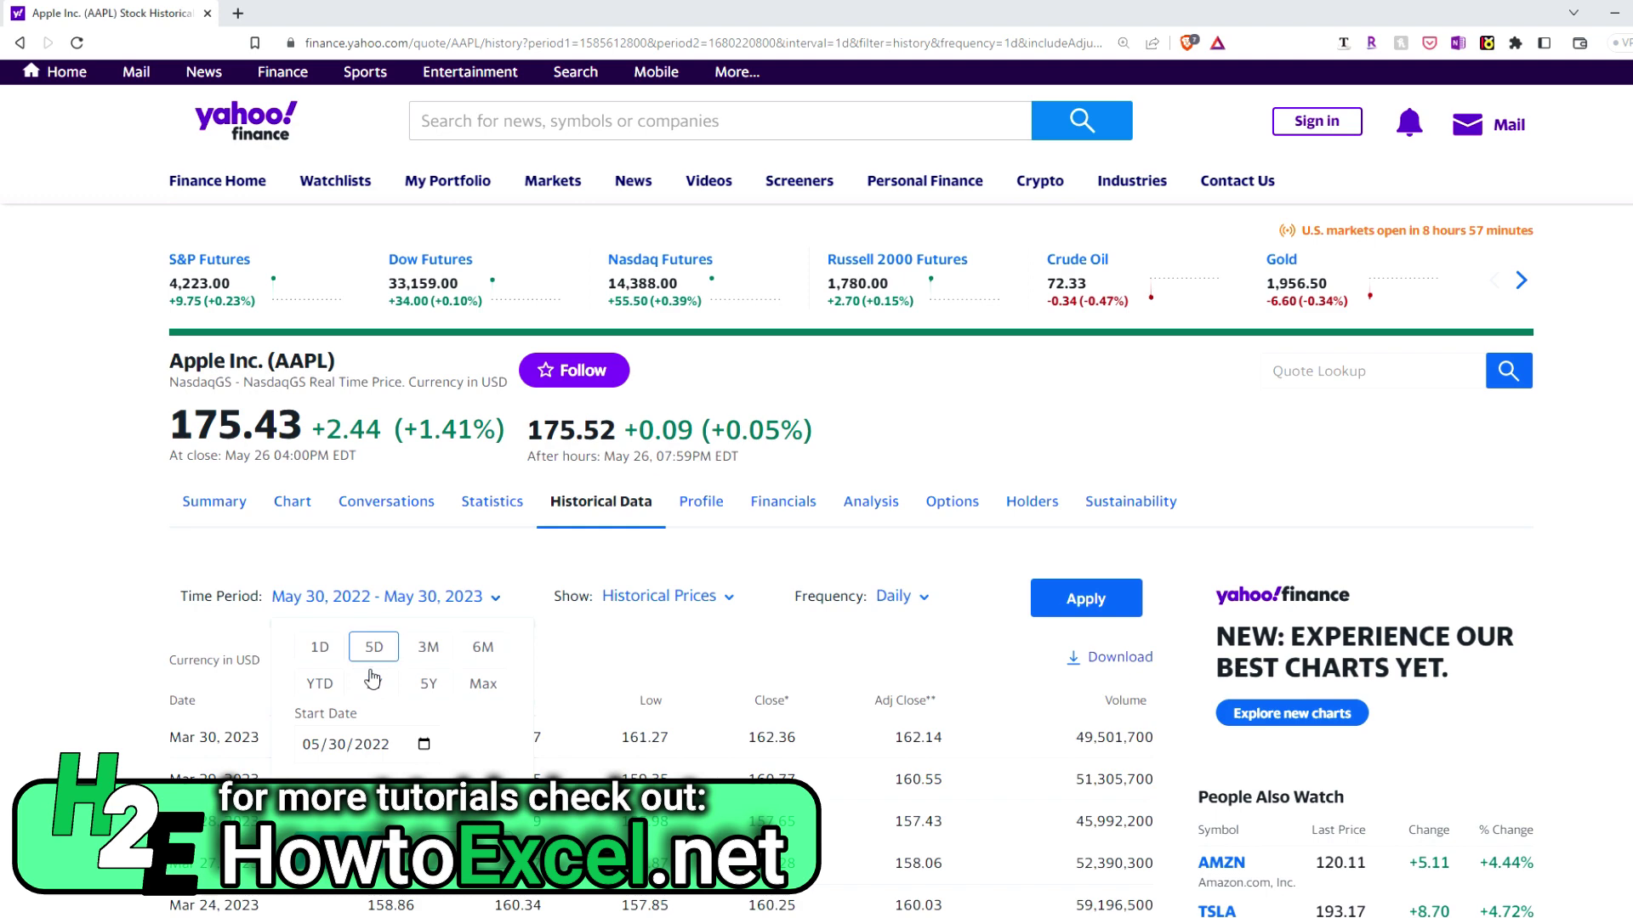
click(311, 746)
click(424, 745)
click(447, 748)
click(566, 659)
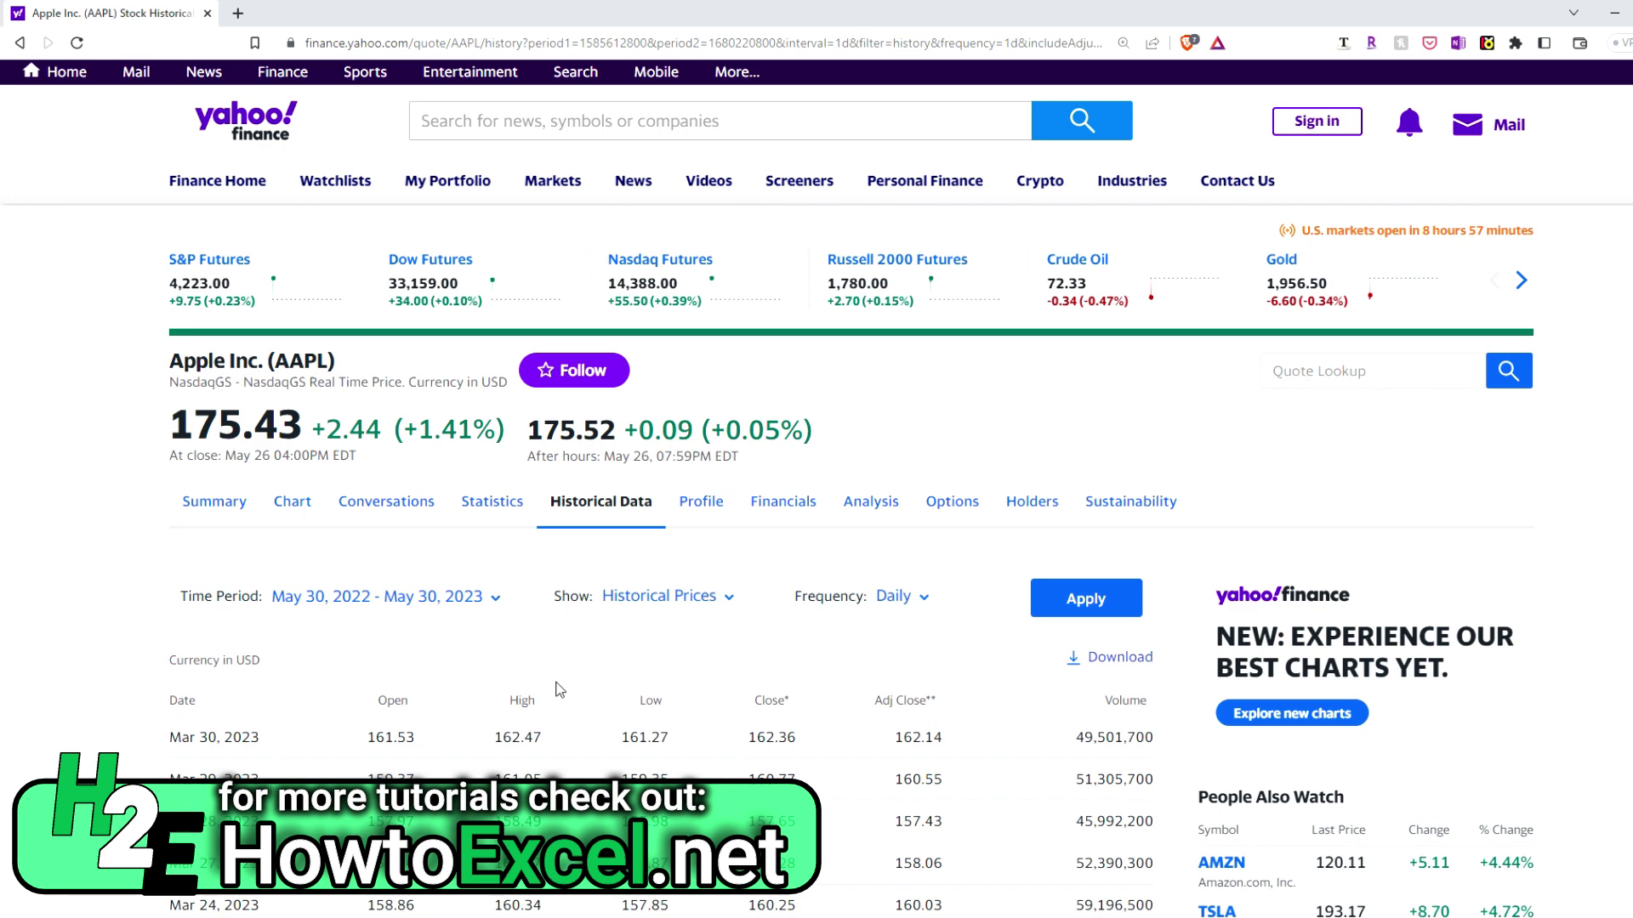
click(1614, 13)
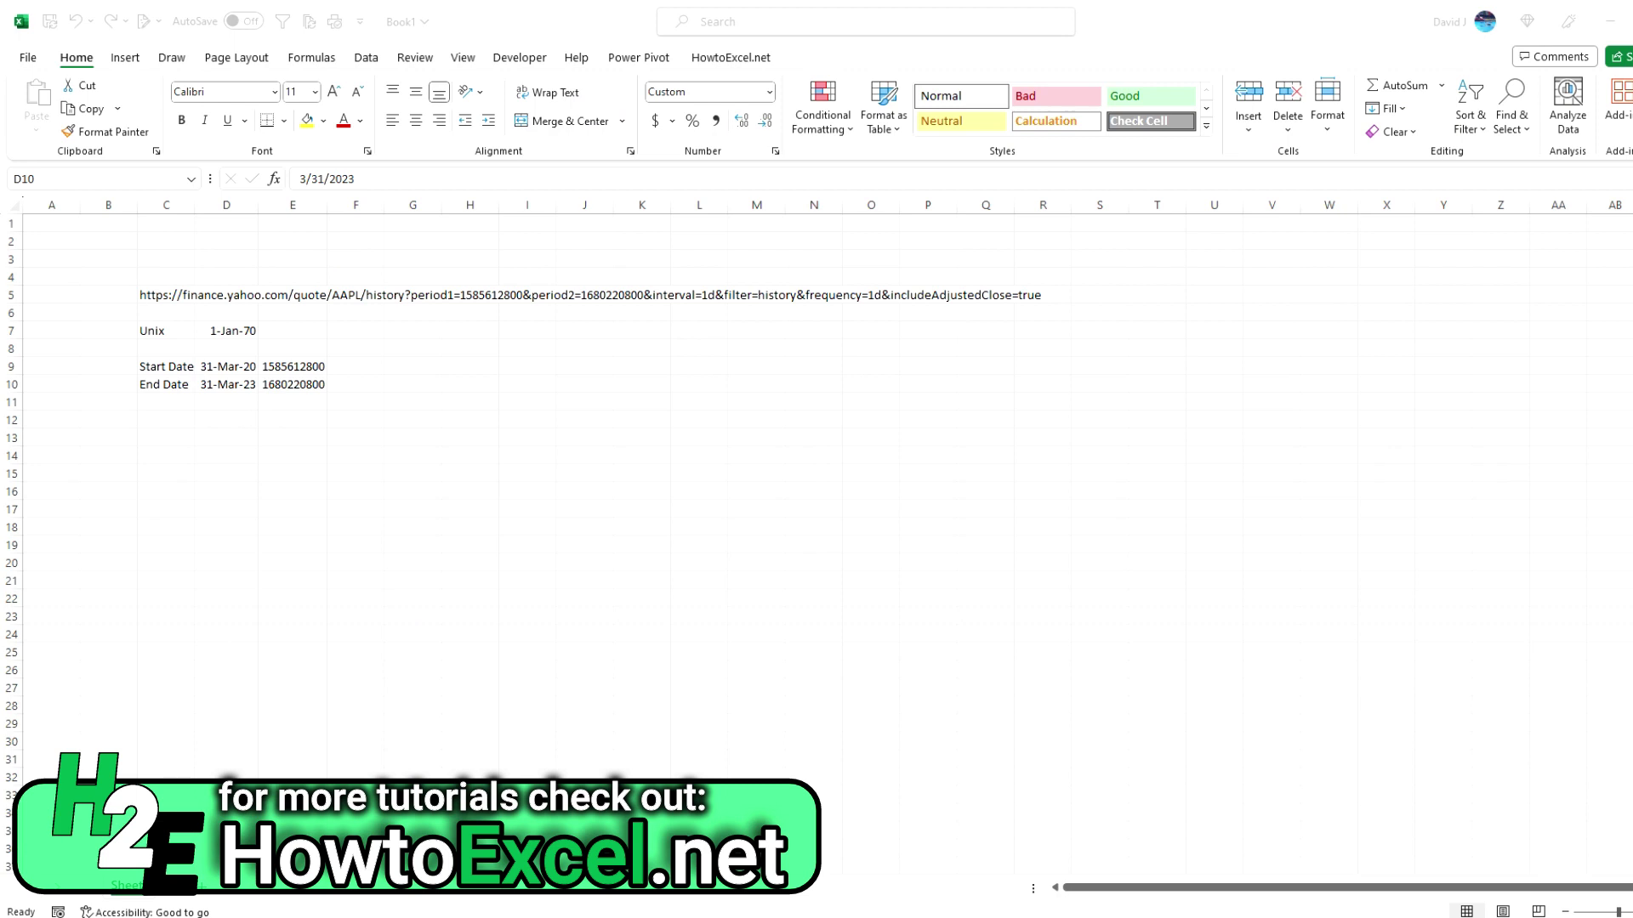
click(241, 328)
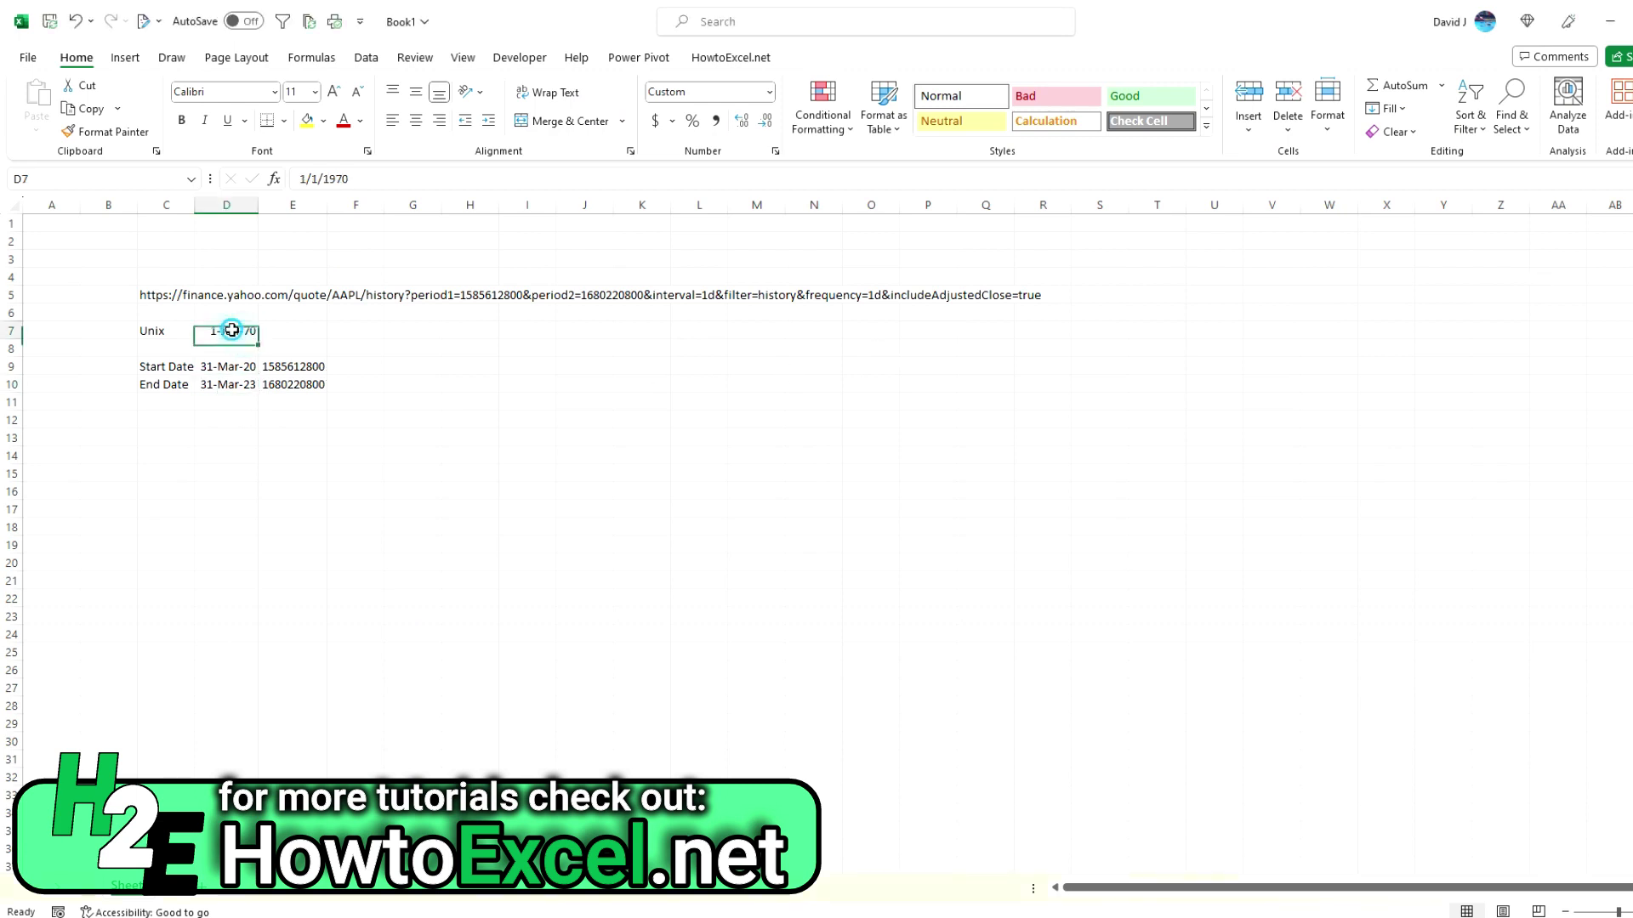
click(292, 371)
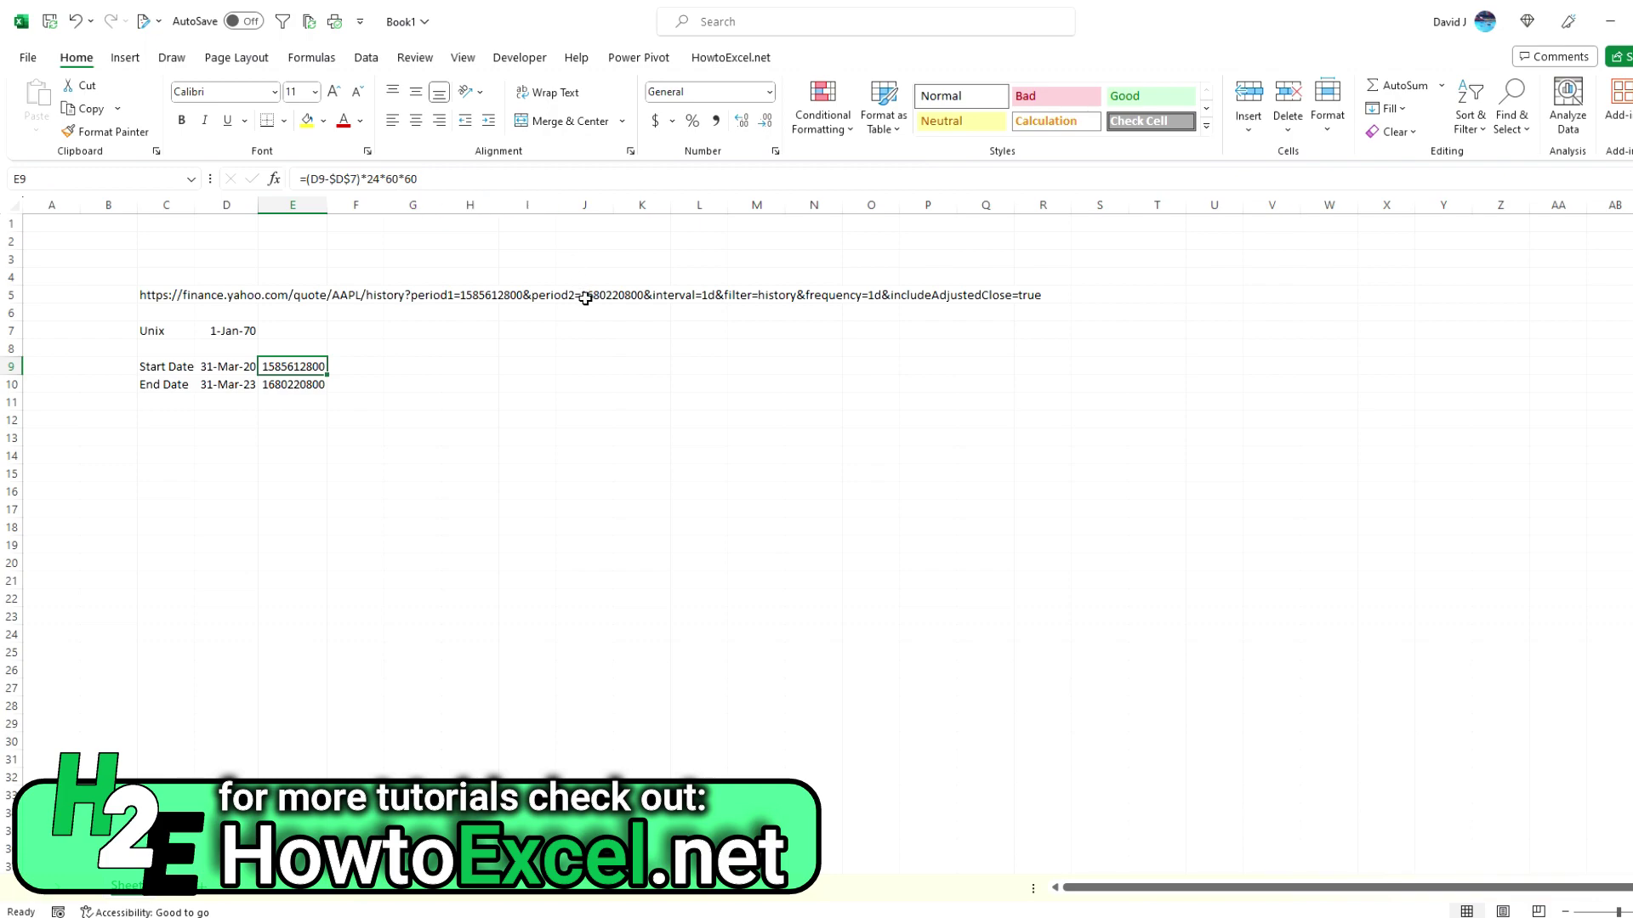